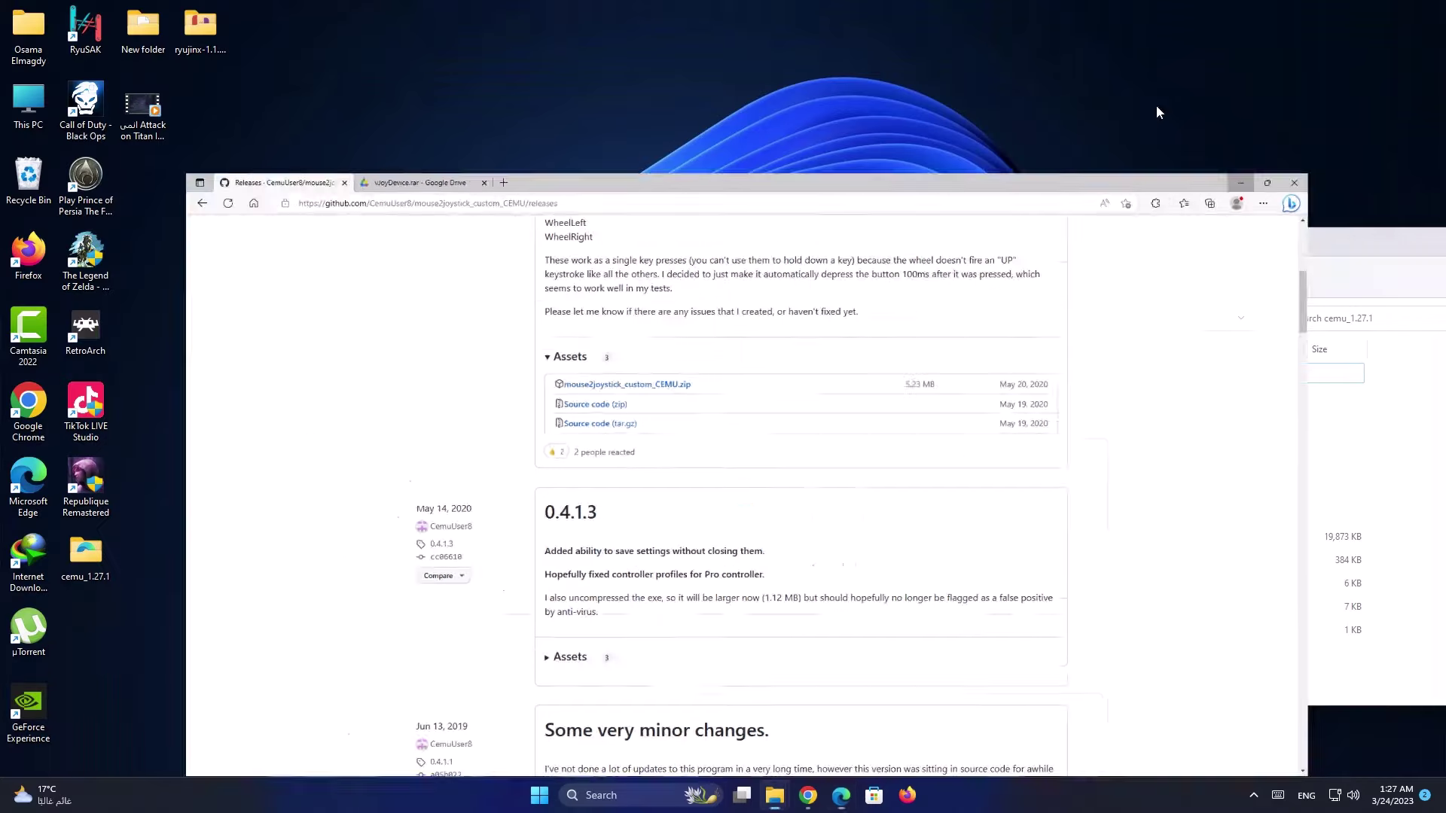
Extract mouse2joystick_custom_CEMU.zip on the desktop into a folder named after the archive and place the folder beneath the archive.
drag(85, 629, 455, 310)
drag(598, 53, 583, 68)
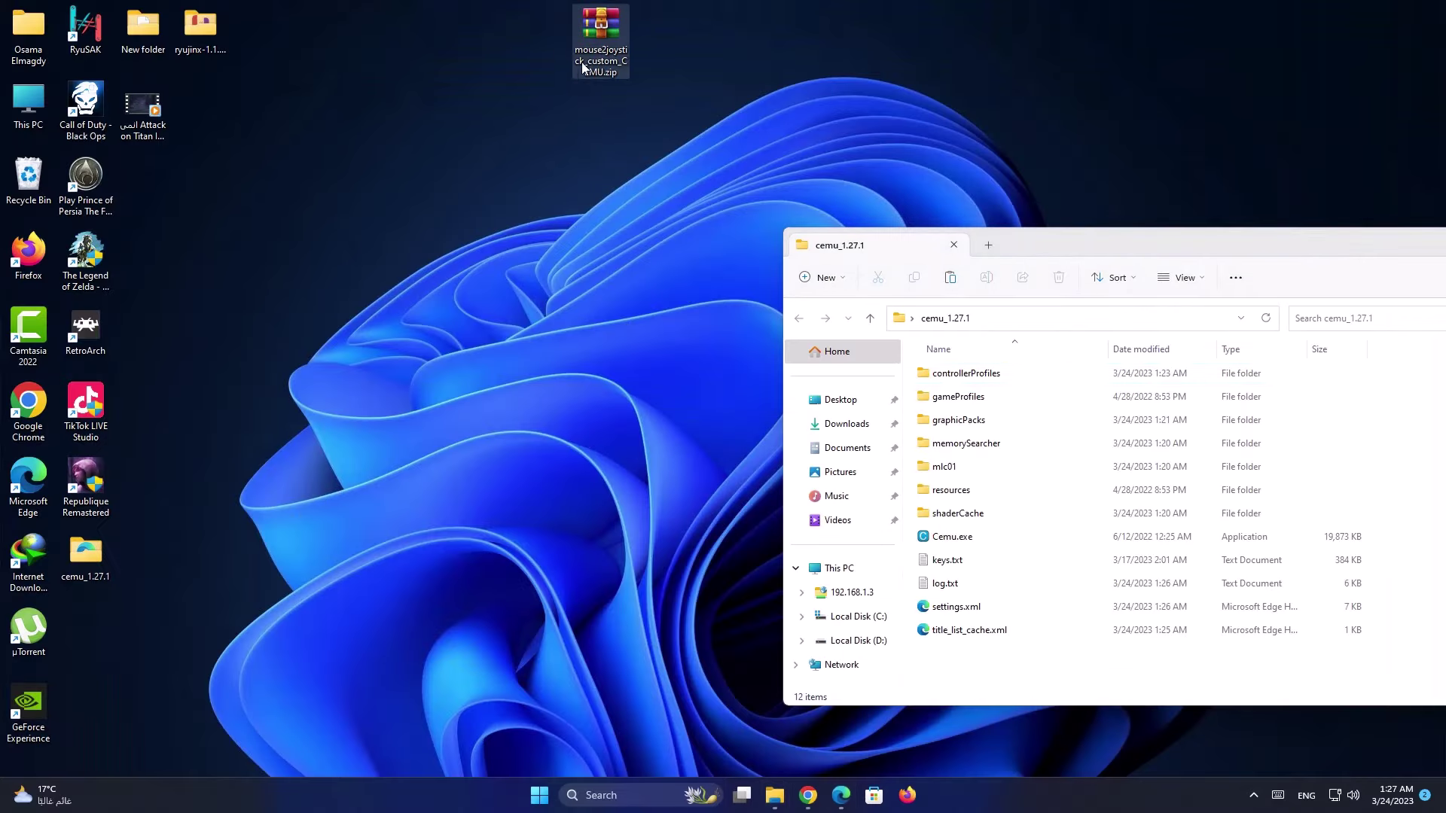
right_click(597, 34)
mouse_move(664, 268)
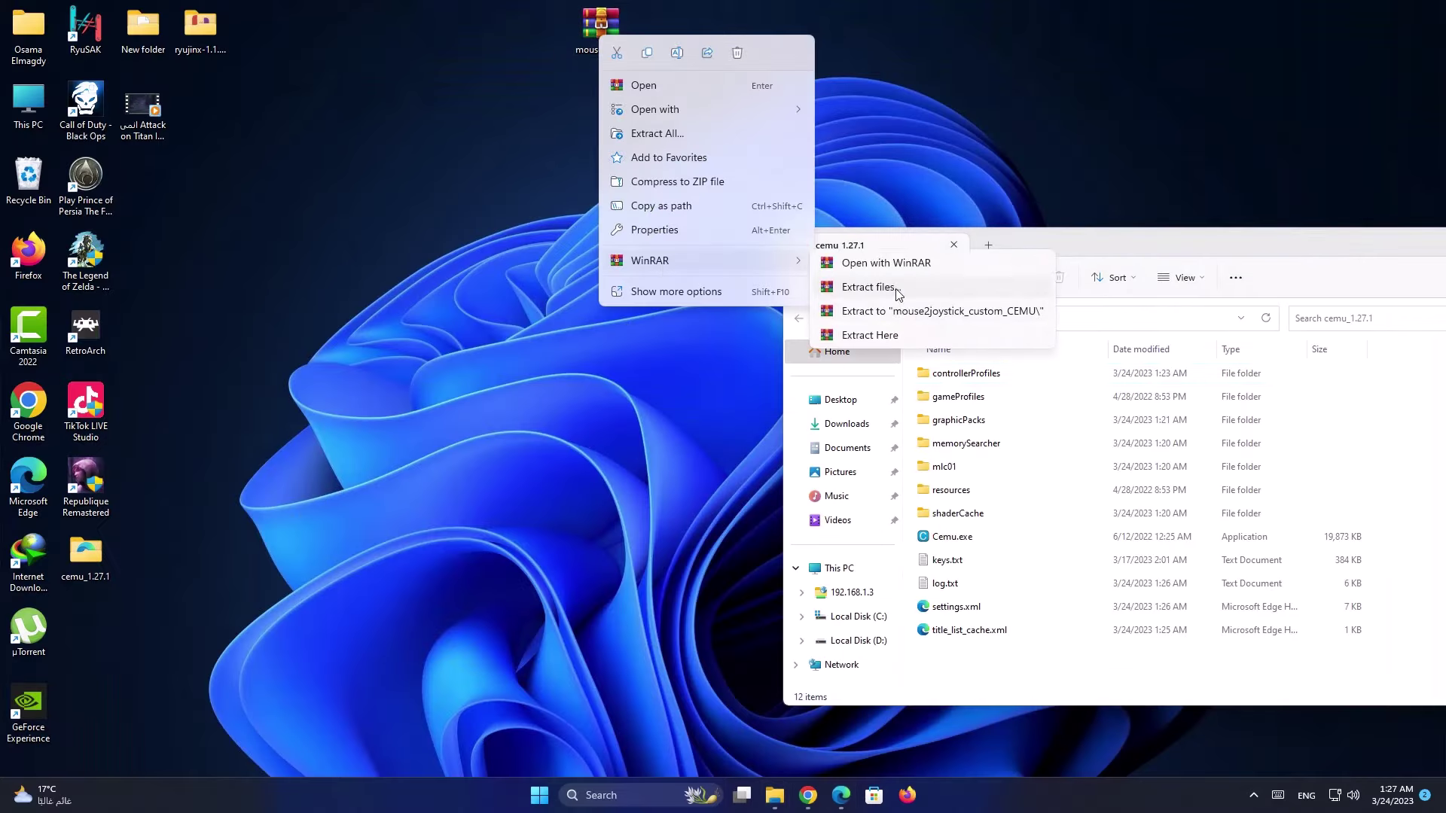
click(896, 314)
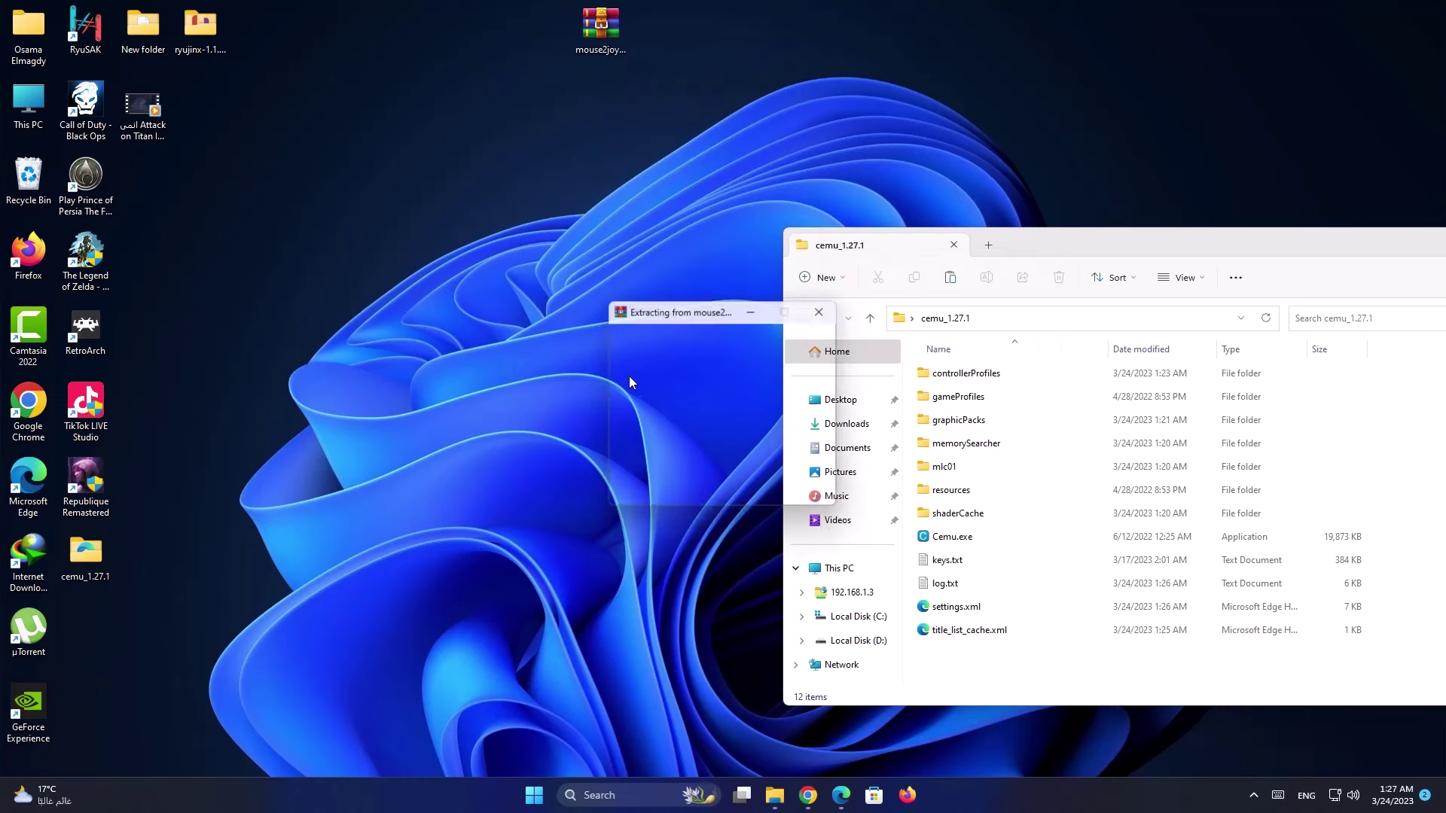
drag(98, 644, 540, 189)
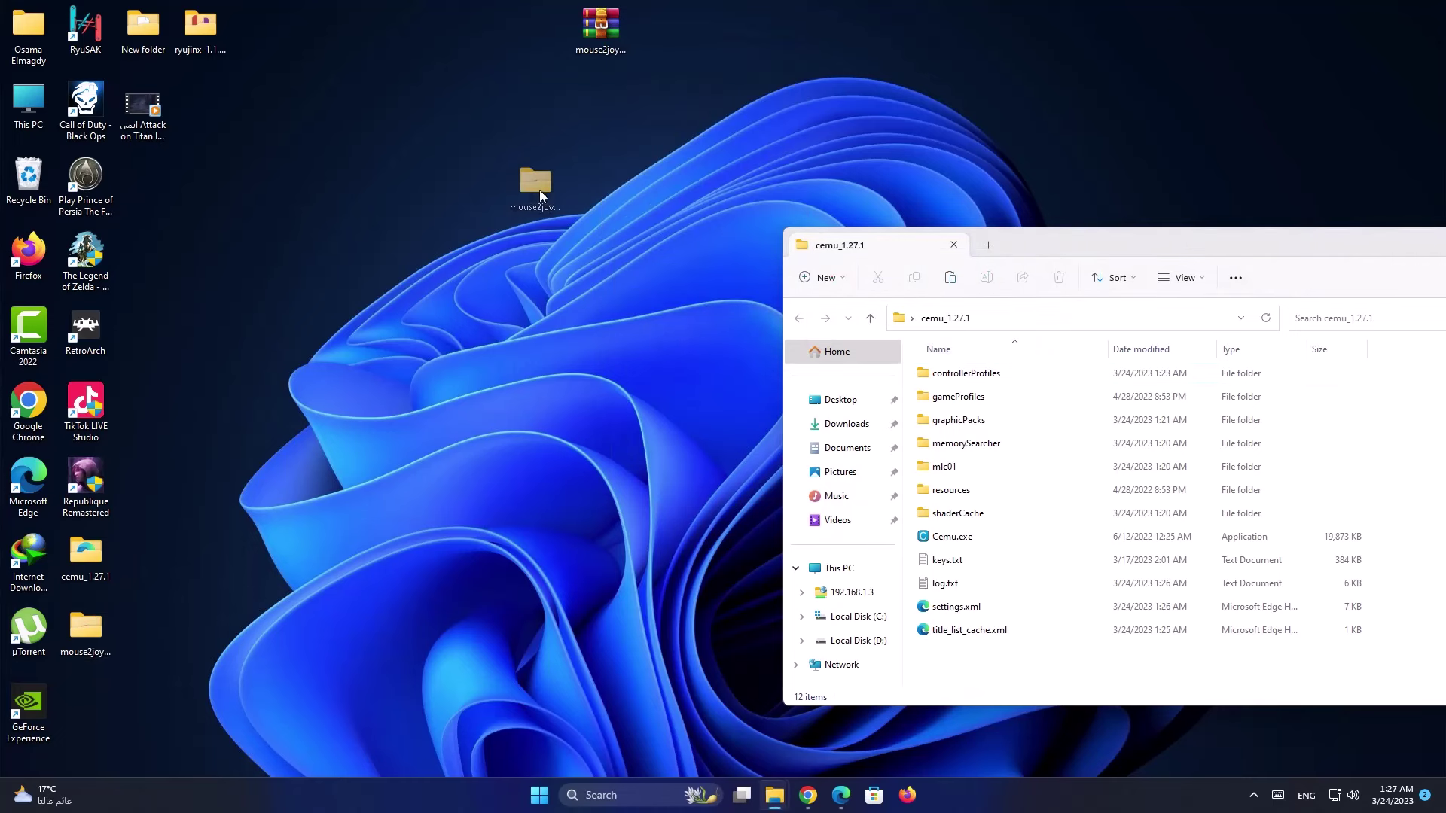
drag(602, 86, 603, 86)
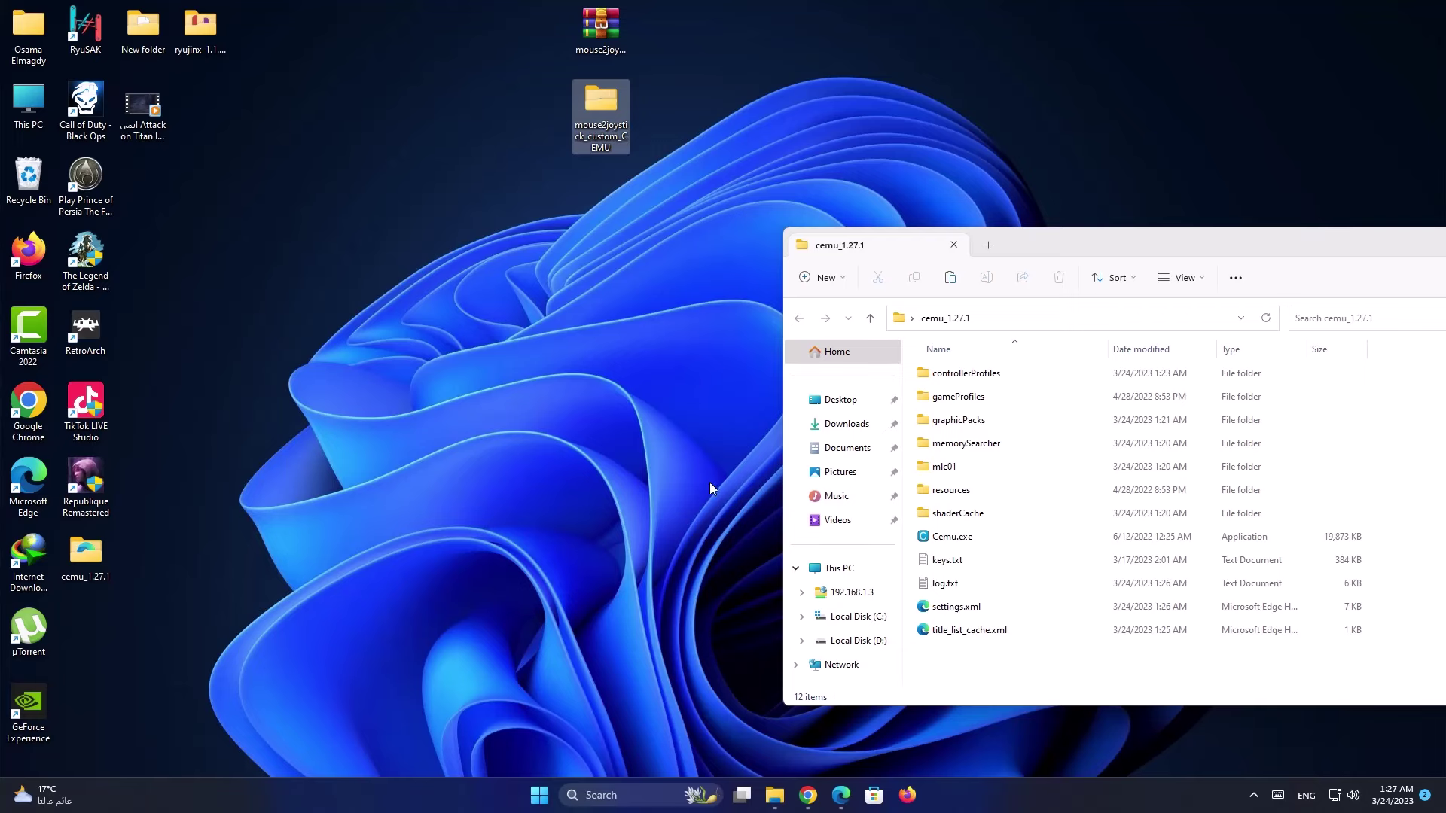
Switch to Microsoft Edge and download vJoyDevice.rar from its Google Drive page, saving it to the Desktop.
click(841, 796)
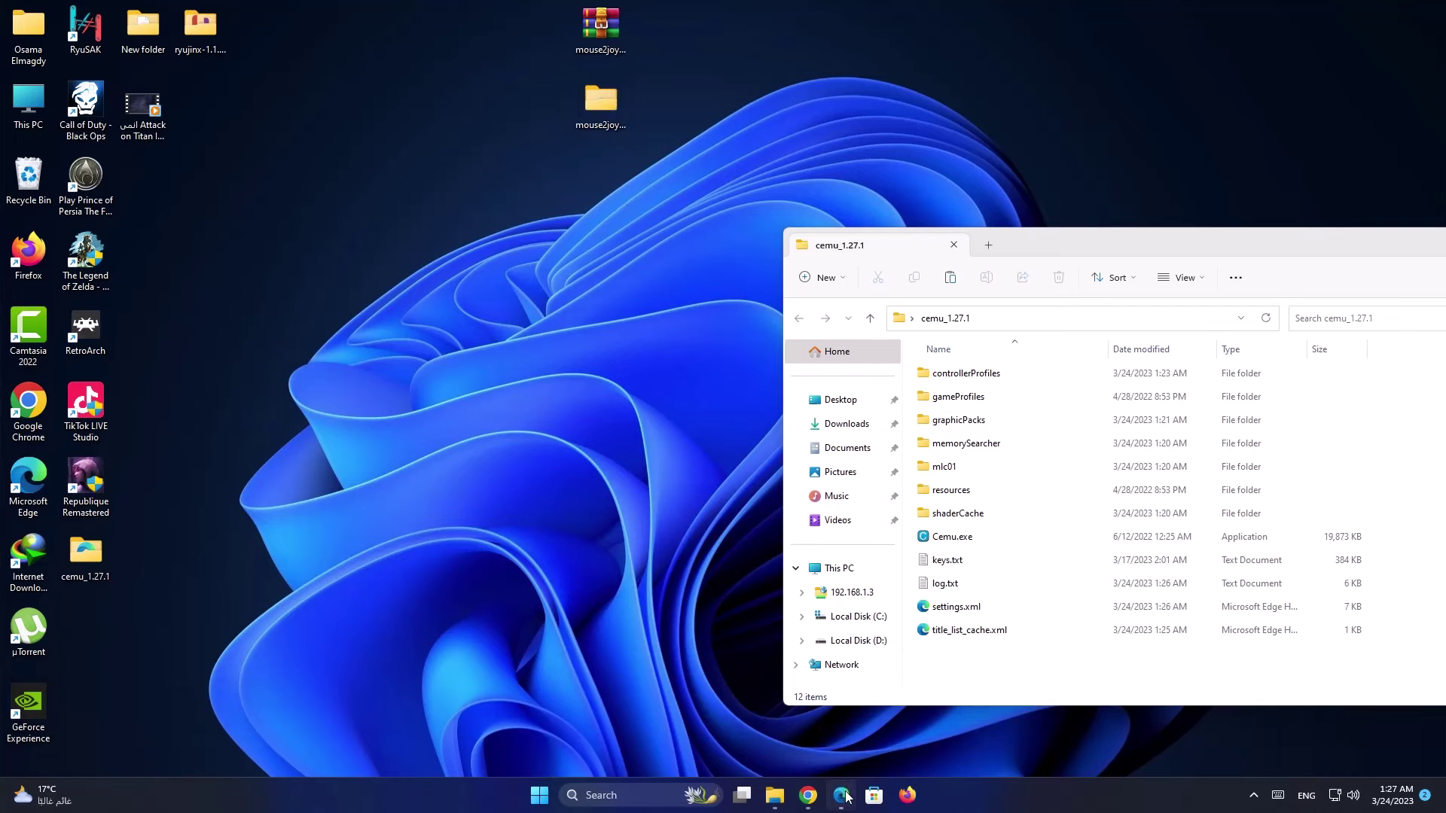
click(317, 12)
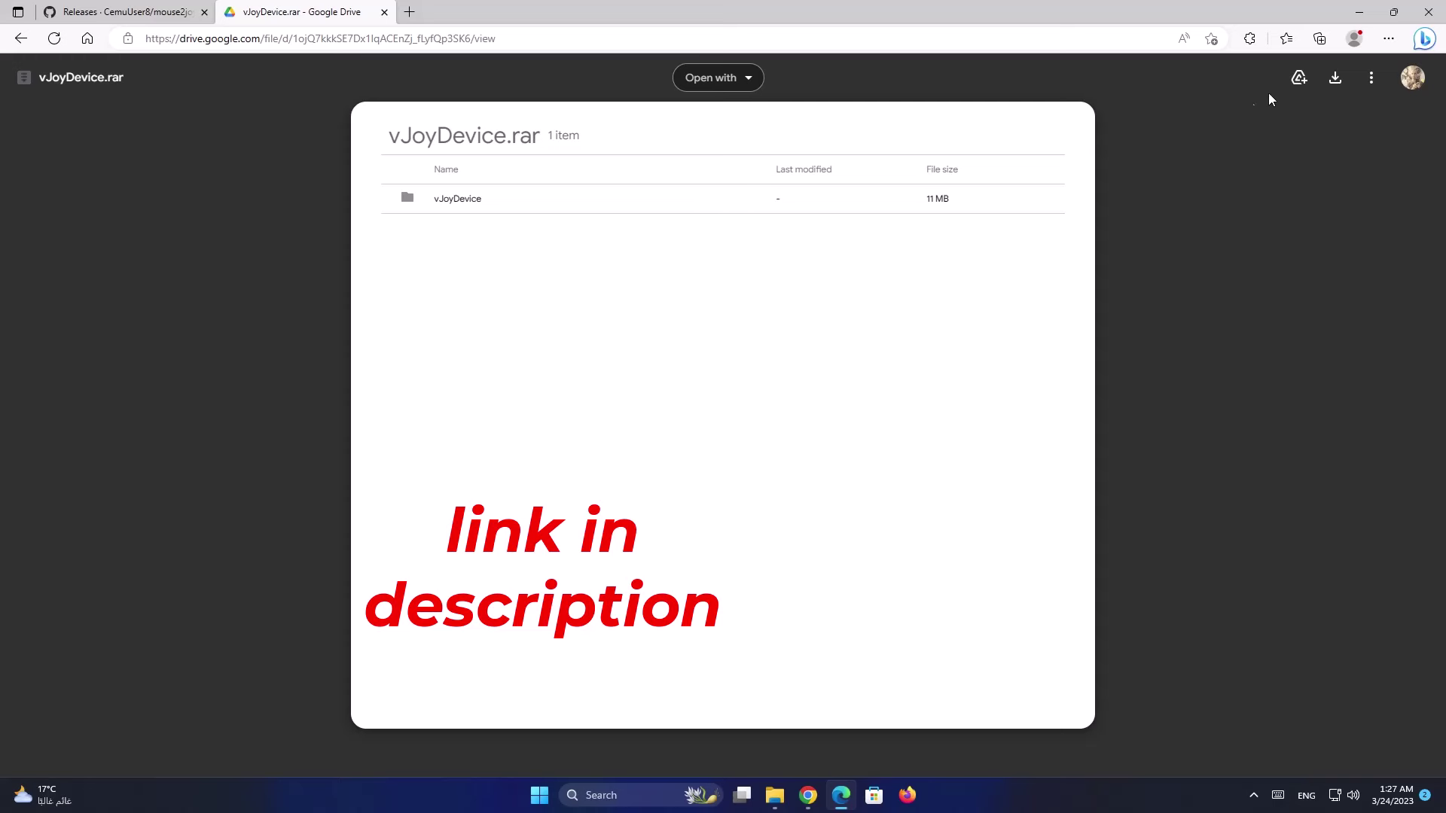
click(1335, 80)
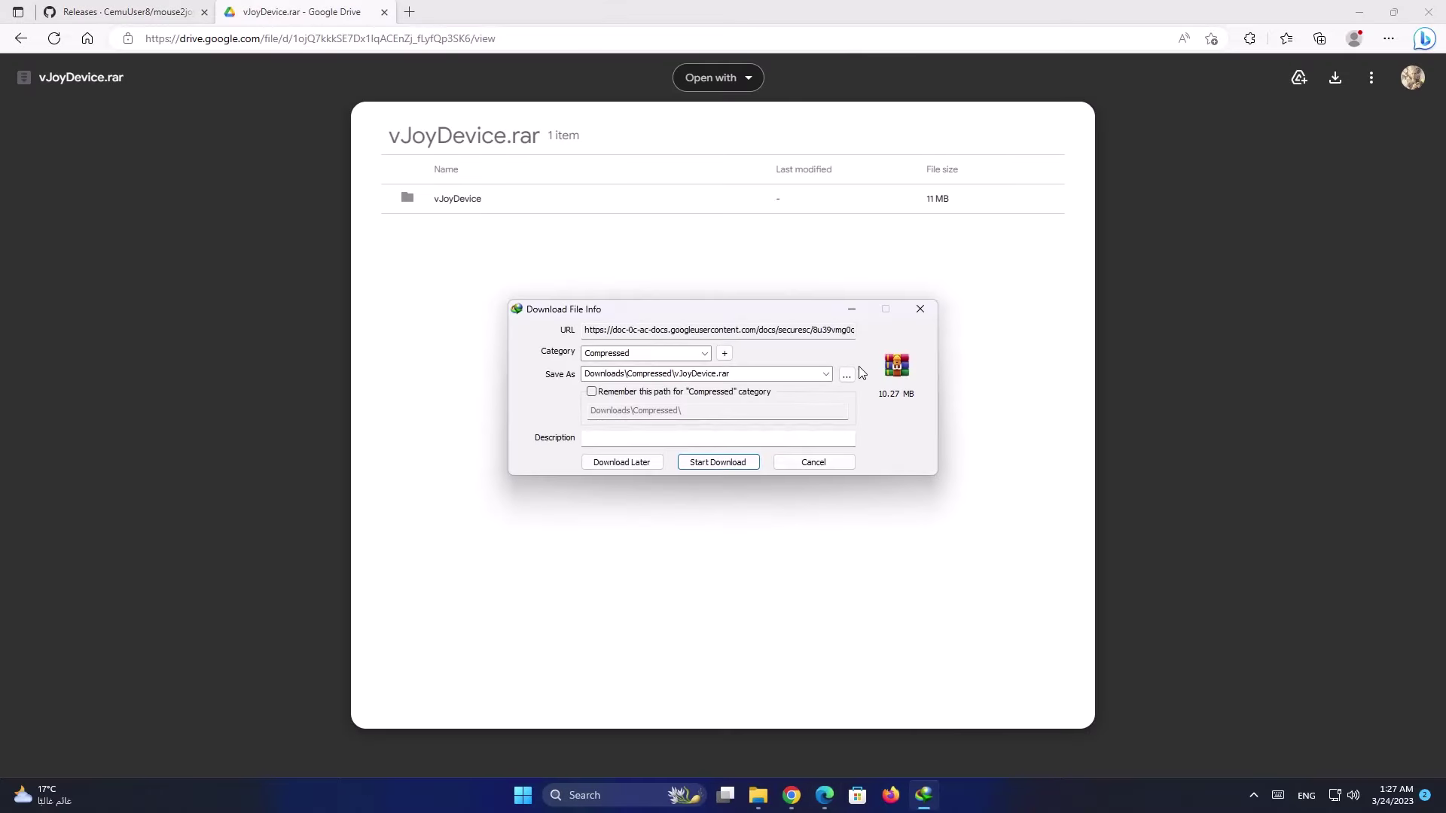
click(851, 373)
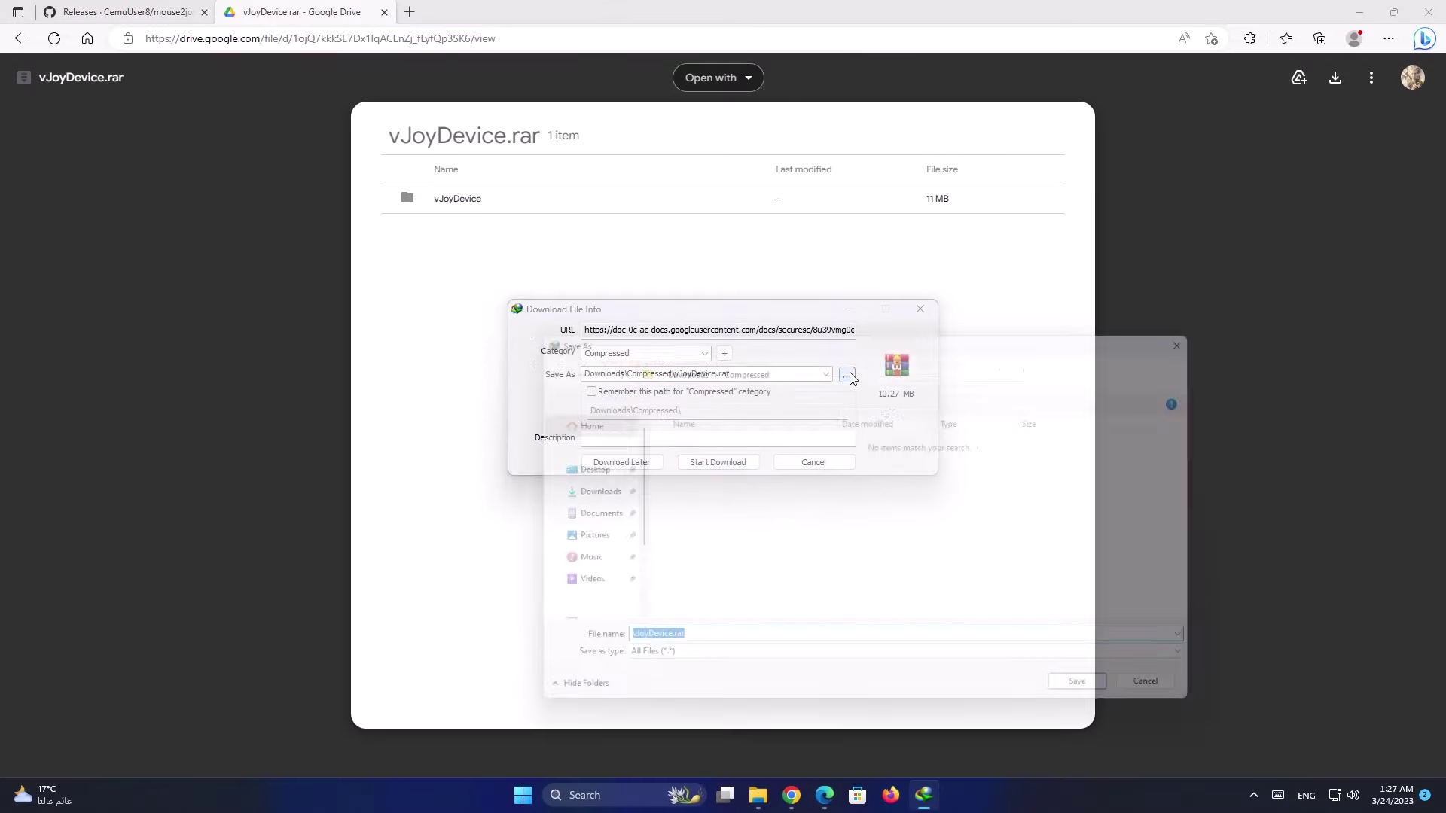
click(579, 470)
click(1102, 699)
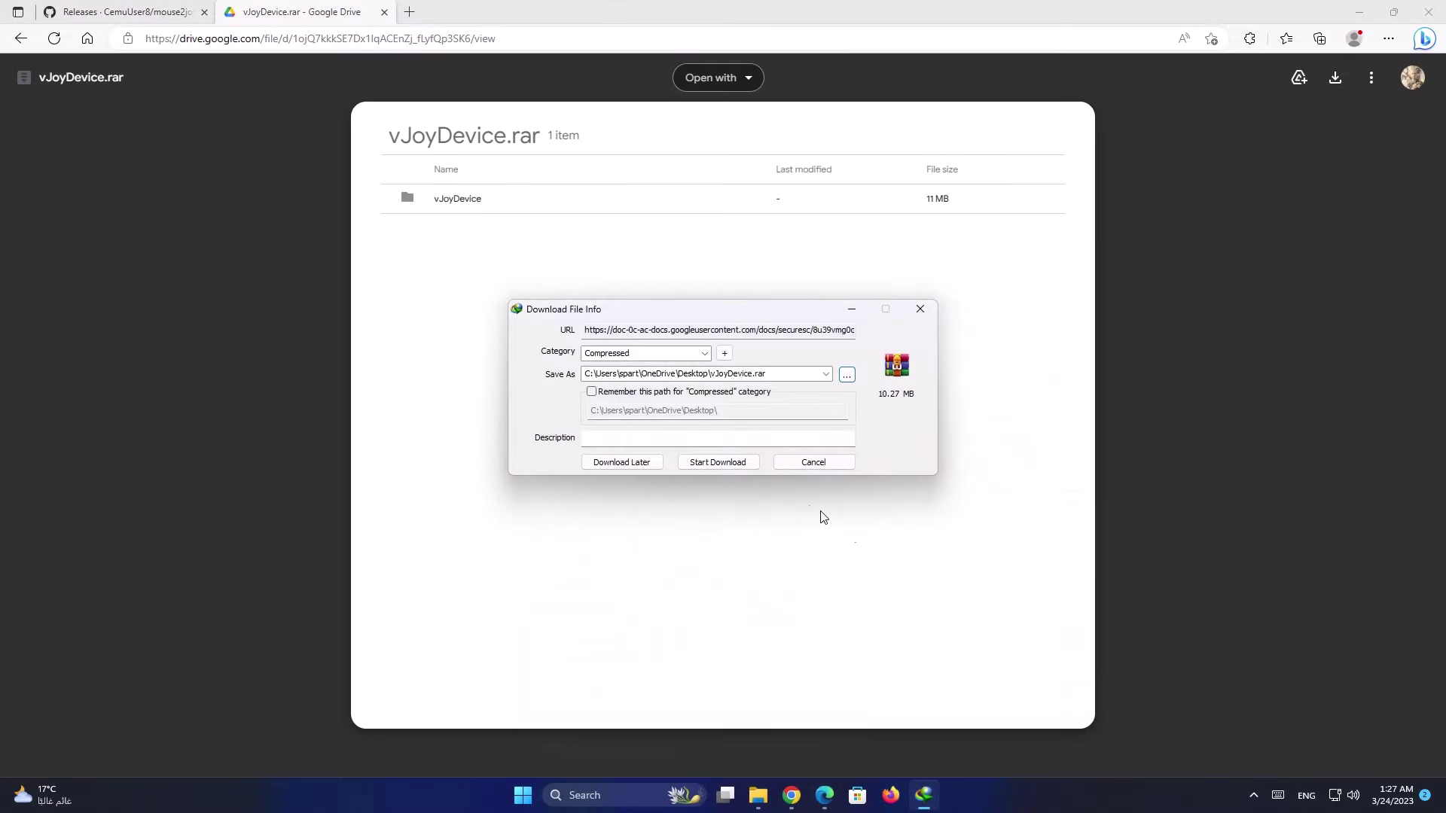
click(726, 464)
click(1360, 13)
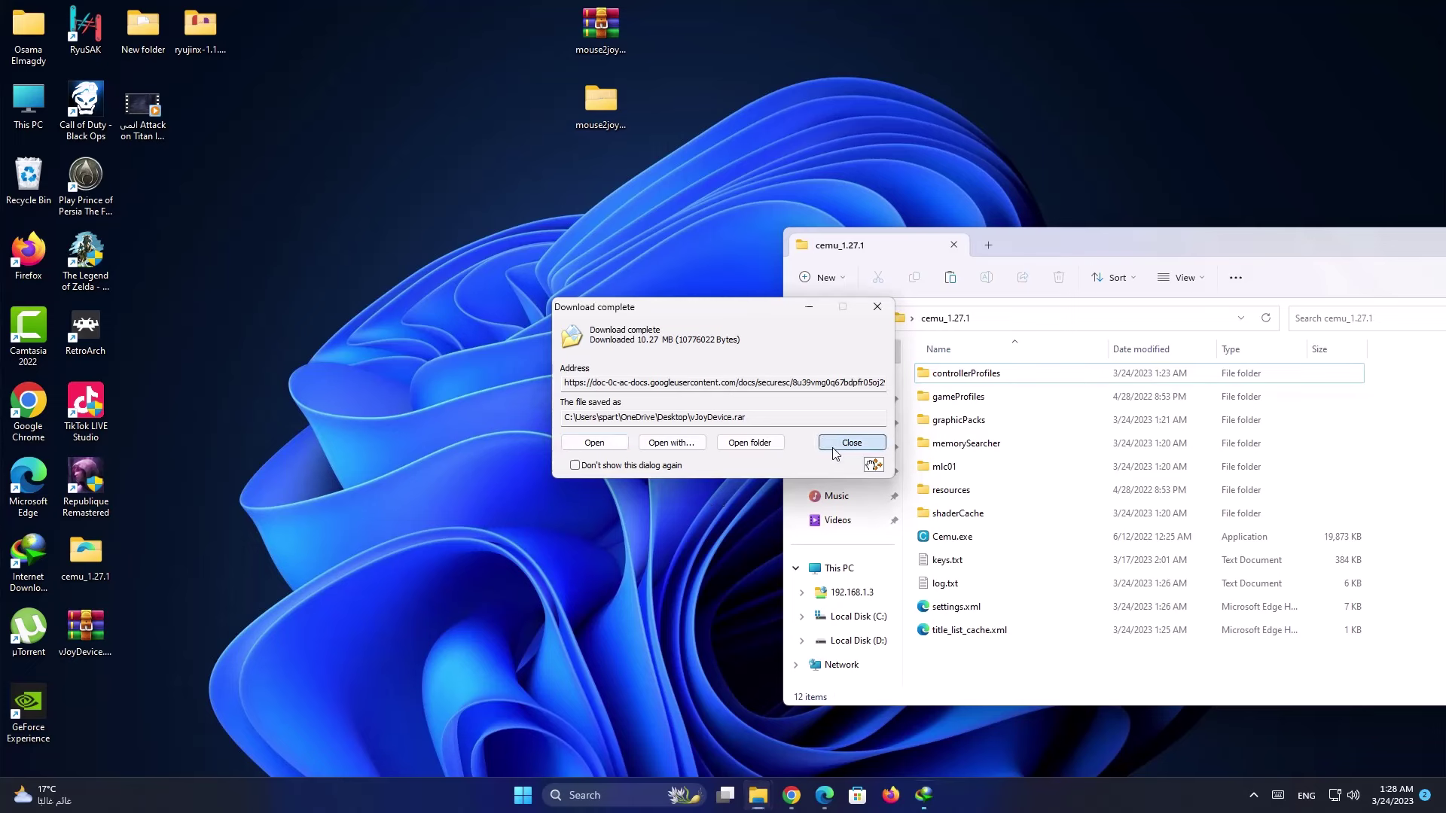
click(938, 443)
Place vJoyDevice.rar beside the other archive, extract it directly onto the desktop and place the vJoyDevice folder beneath it.
drag(85, 629, 285, 382)
drag(472, 52, 513, 39)
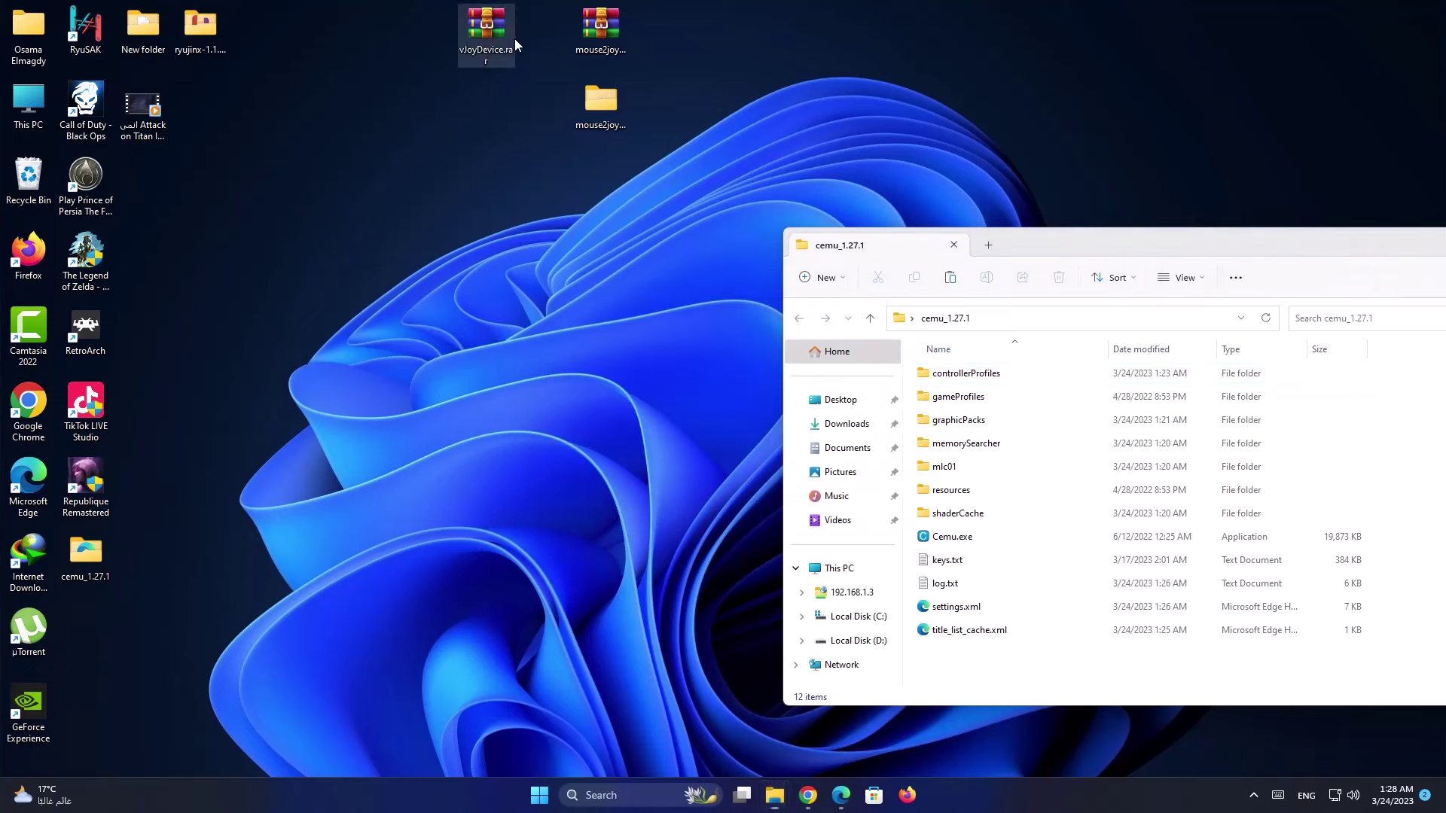
right_click(494, 35)
mouse_move(578, 235)
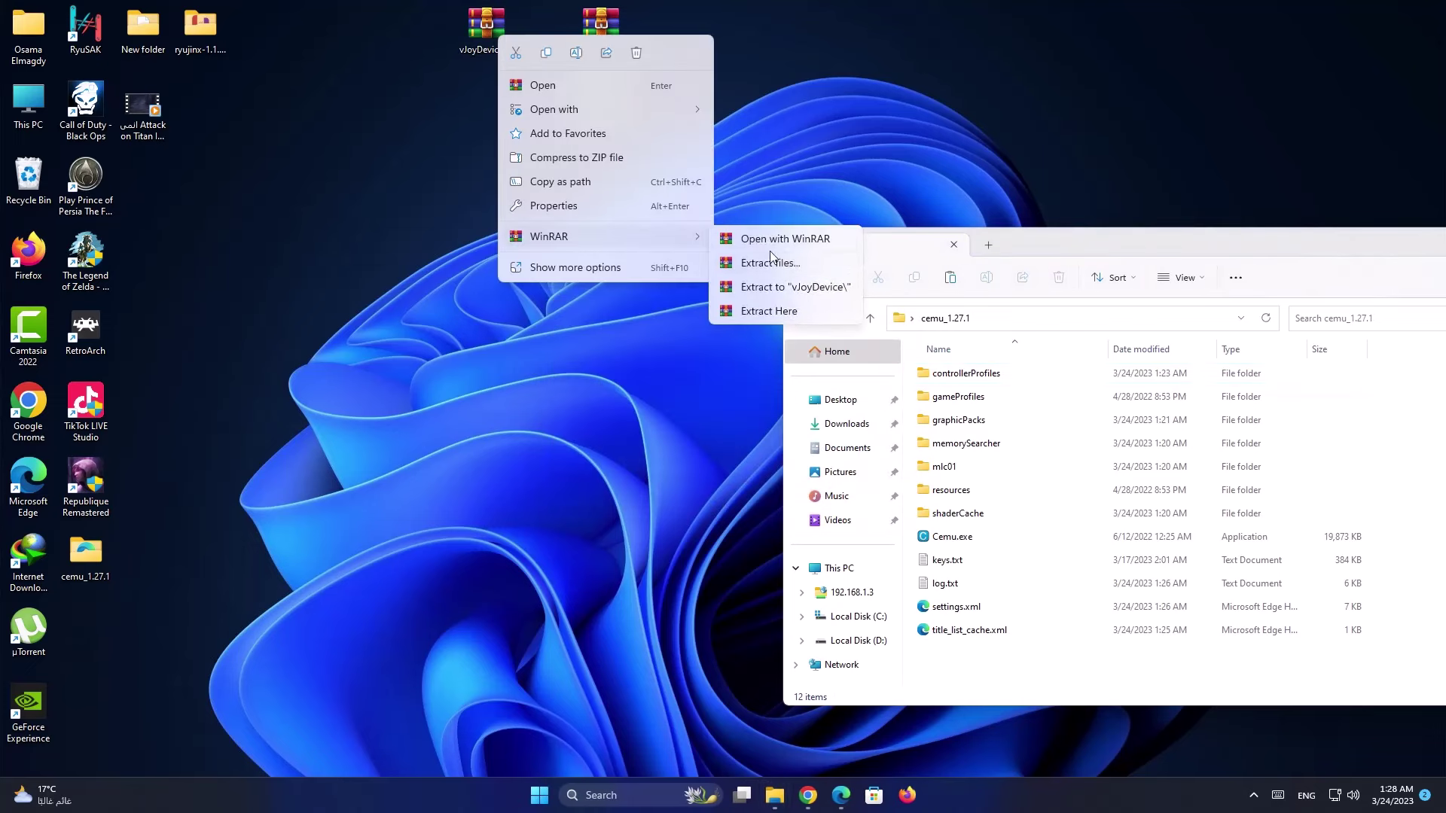
click(782, 309)
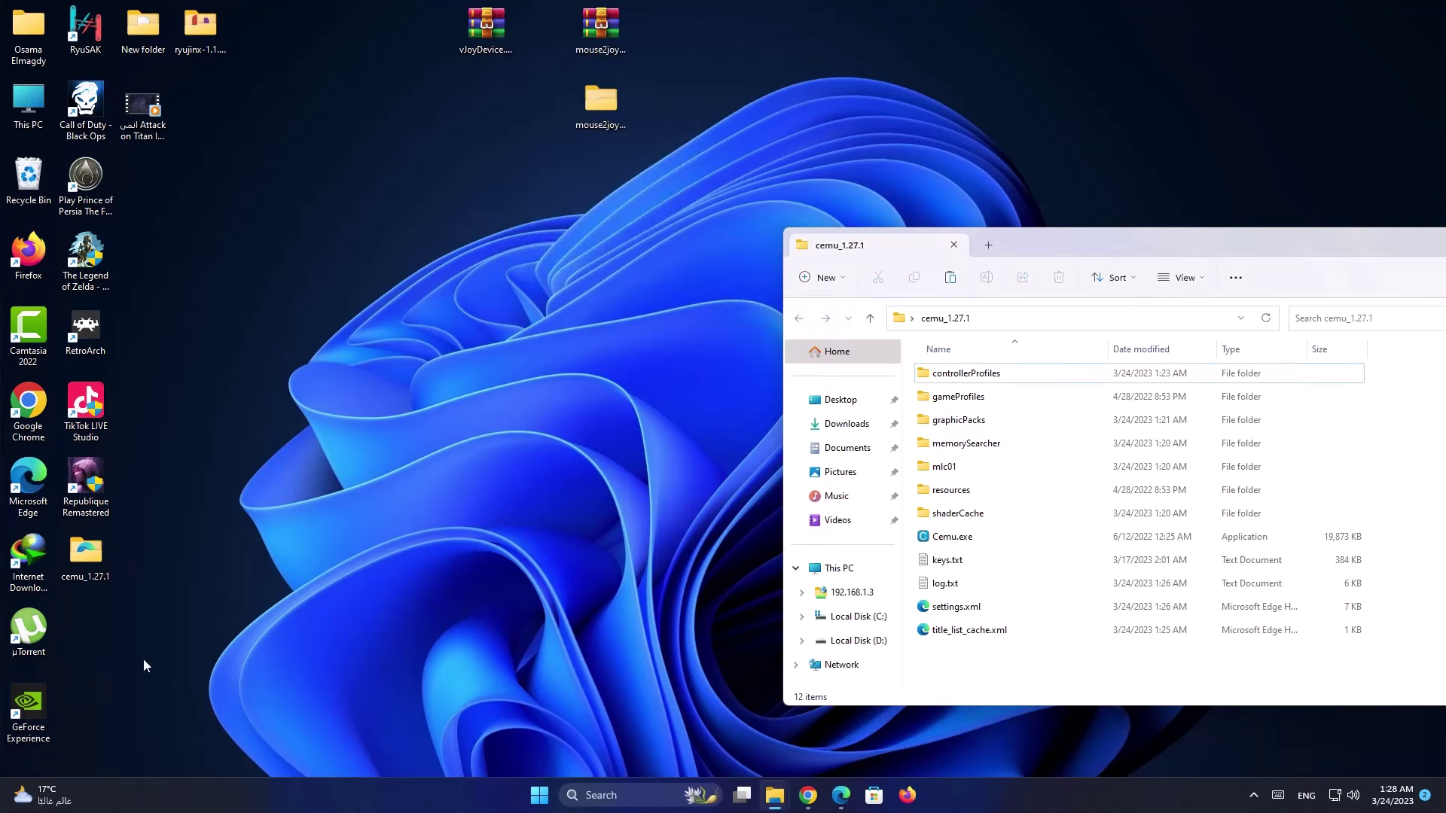
drag(104, 644, 396, 241)
drag(494, 121, 495, 123)
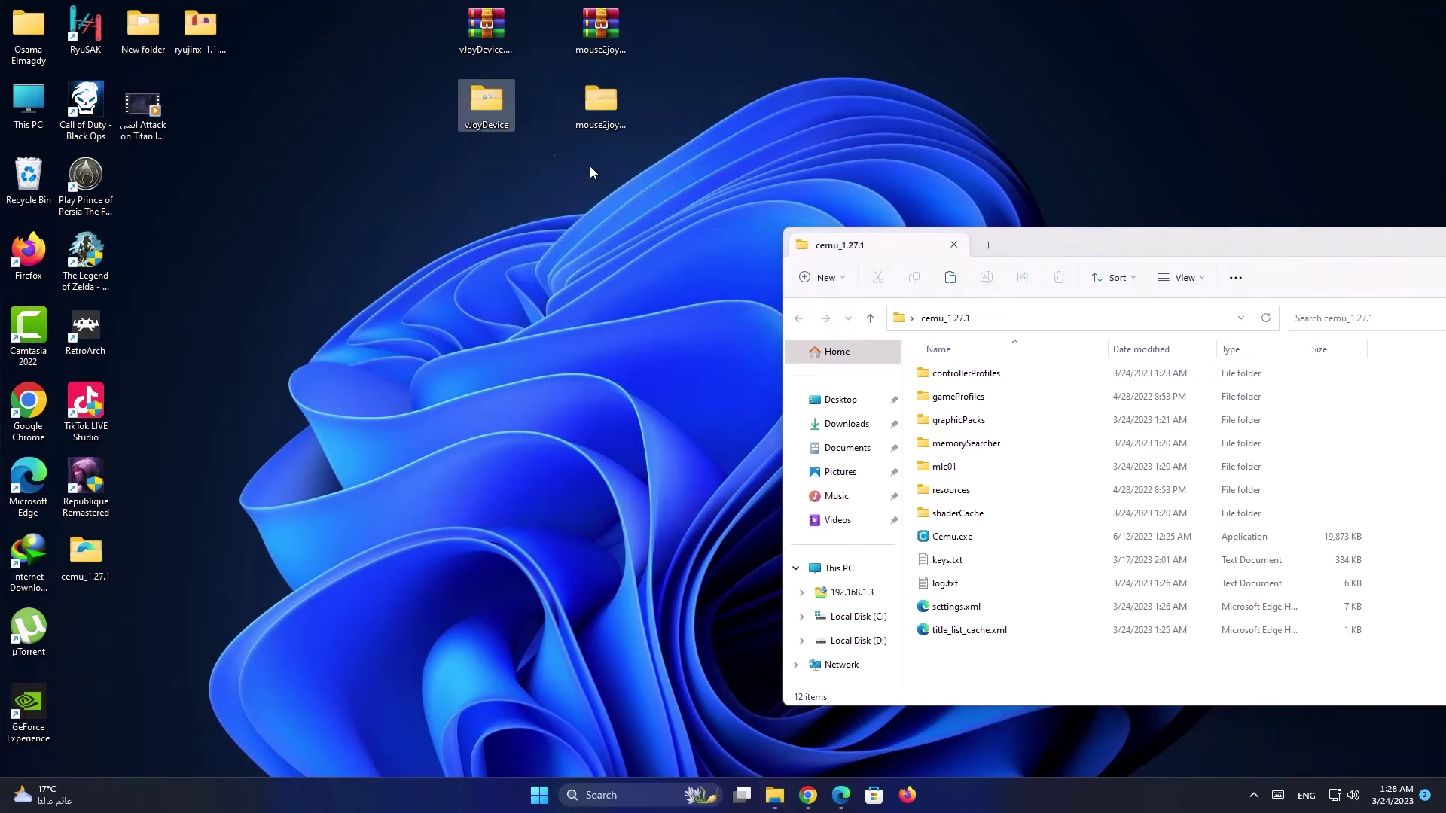
Copy all four text files from the controllerProfiles subfolder of mouse2joystick_custom_CEMU.
drag(1036, 244, 1072, 90)
click(604, 115)
double_click(604, 115)
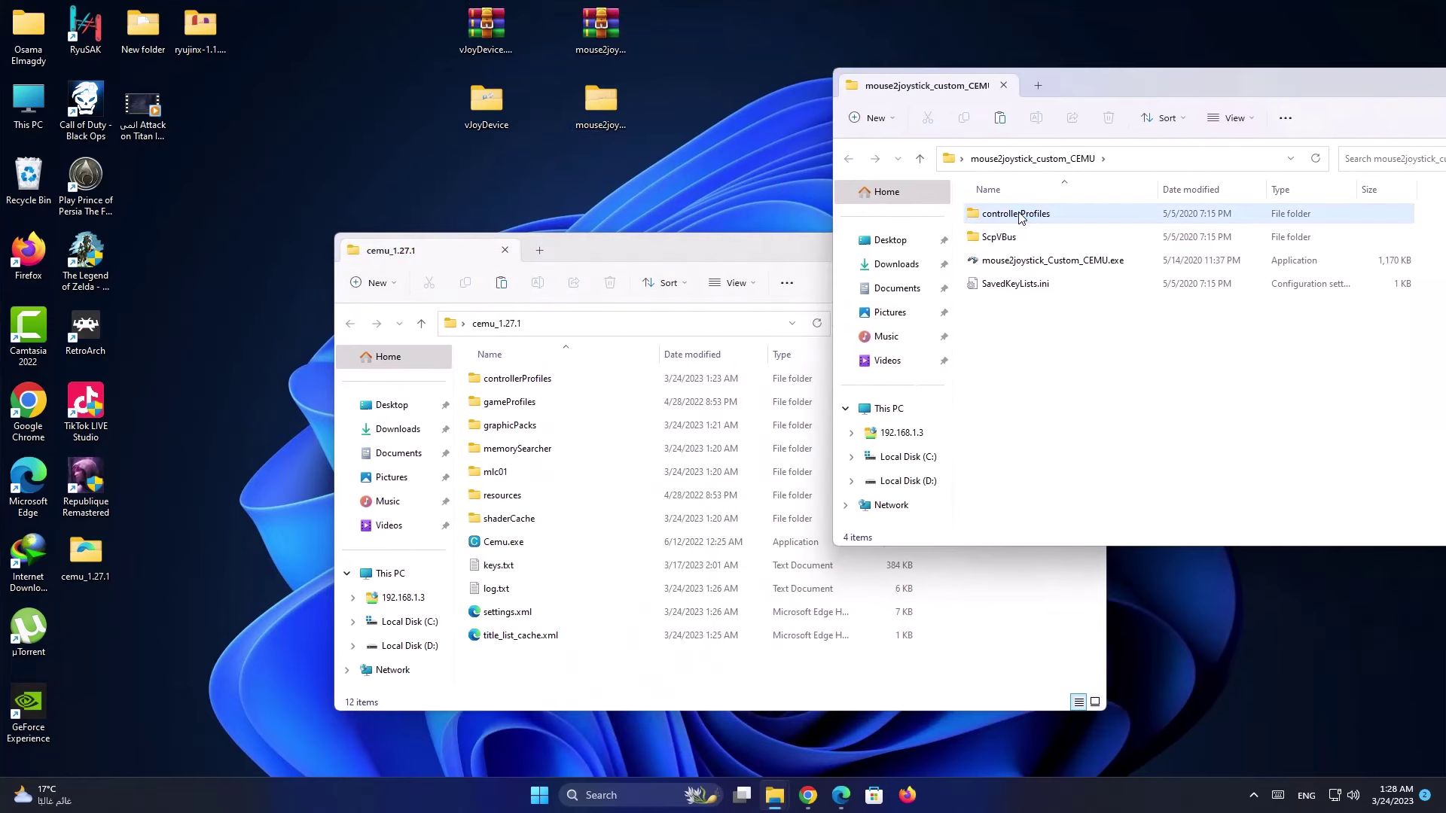
double_click(1020, 218)
drag(1077, 369, 1036, 219)
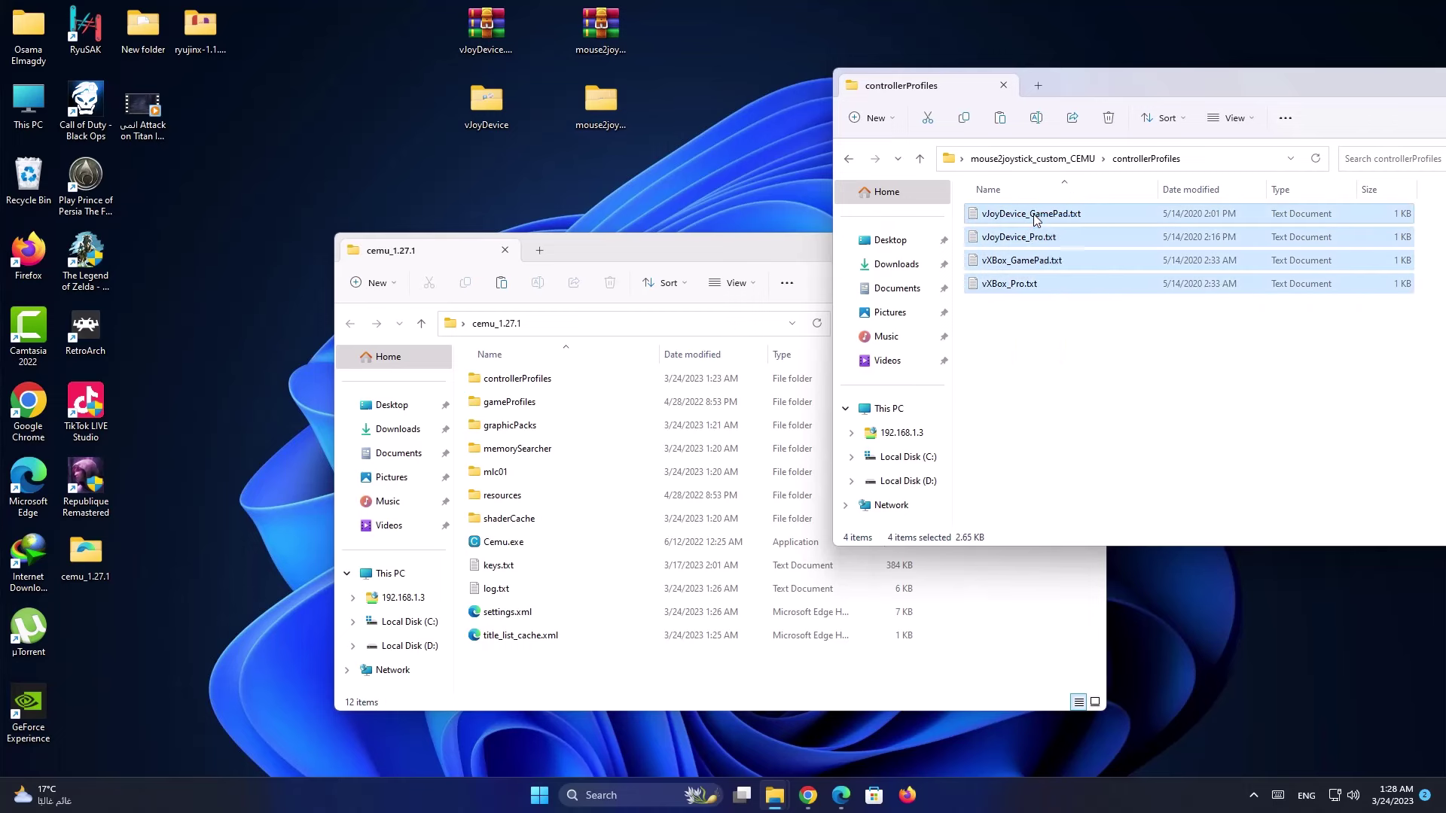
right_click(1036, 220)
click(1082, 236)
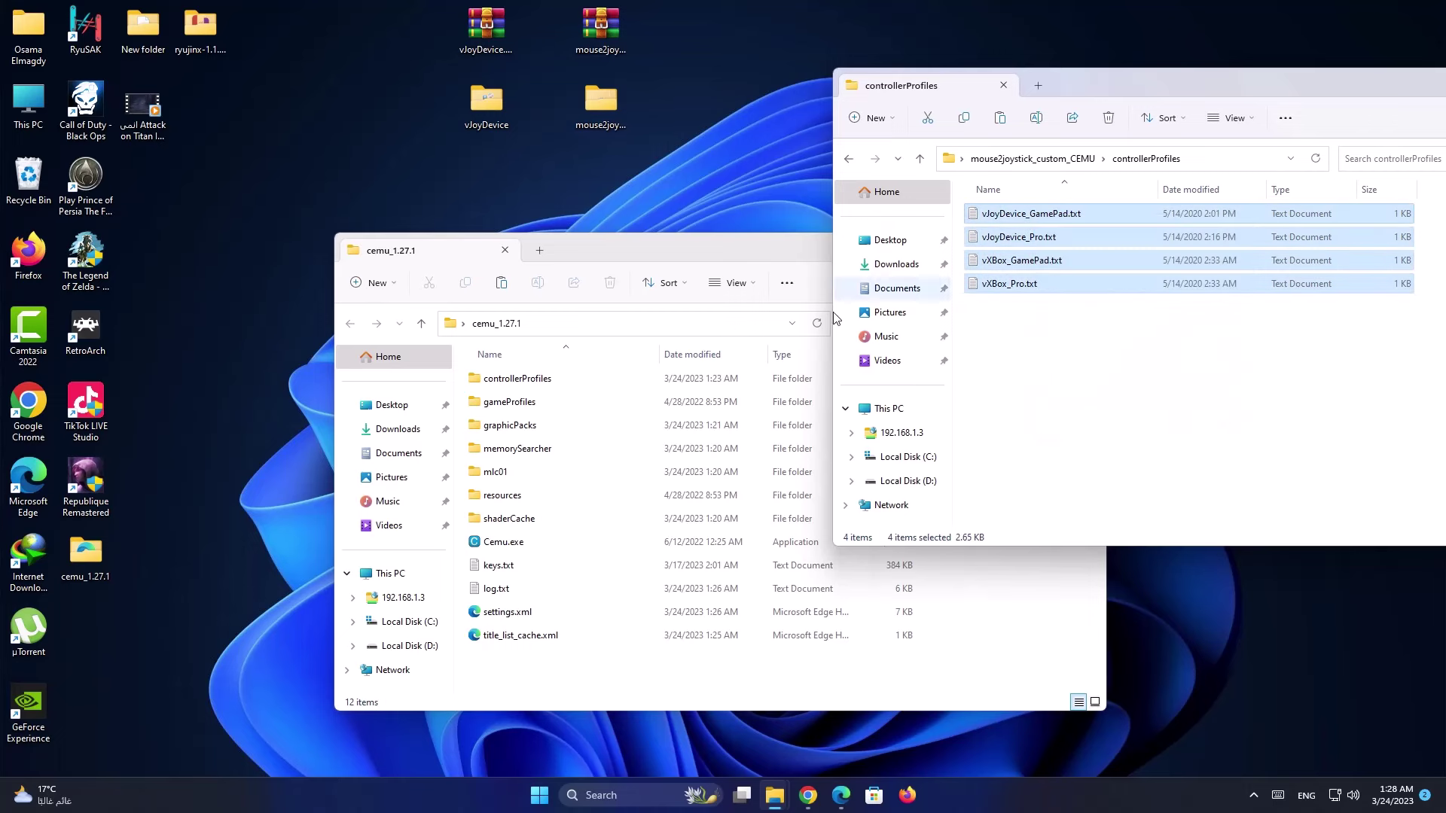
Delete the existing XML profile in the controllerProfiles folder of cemu_1.27.1 and paste the four copied text files there.
double_click(529, 386)
click(528, 386)
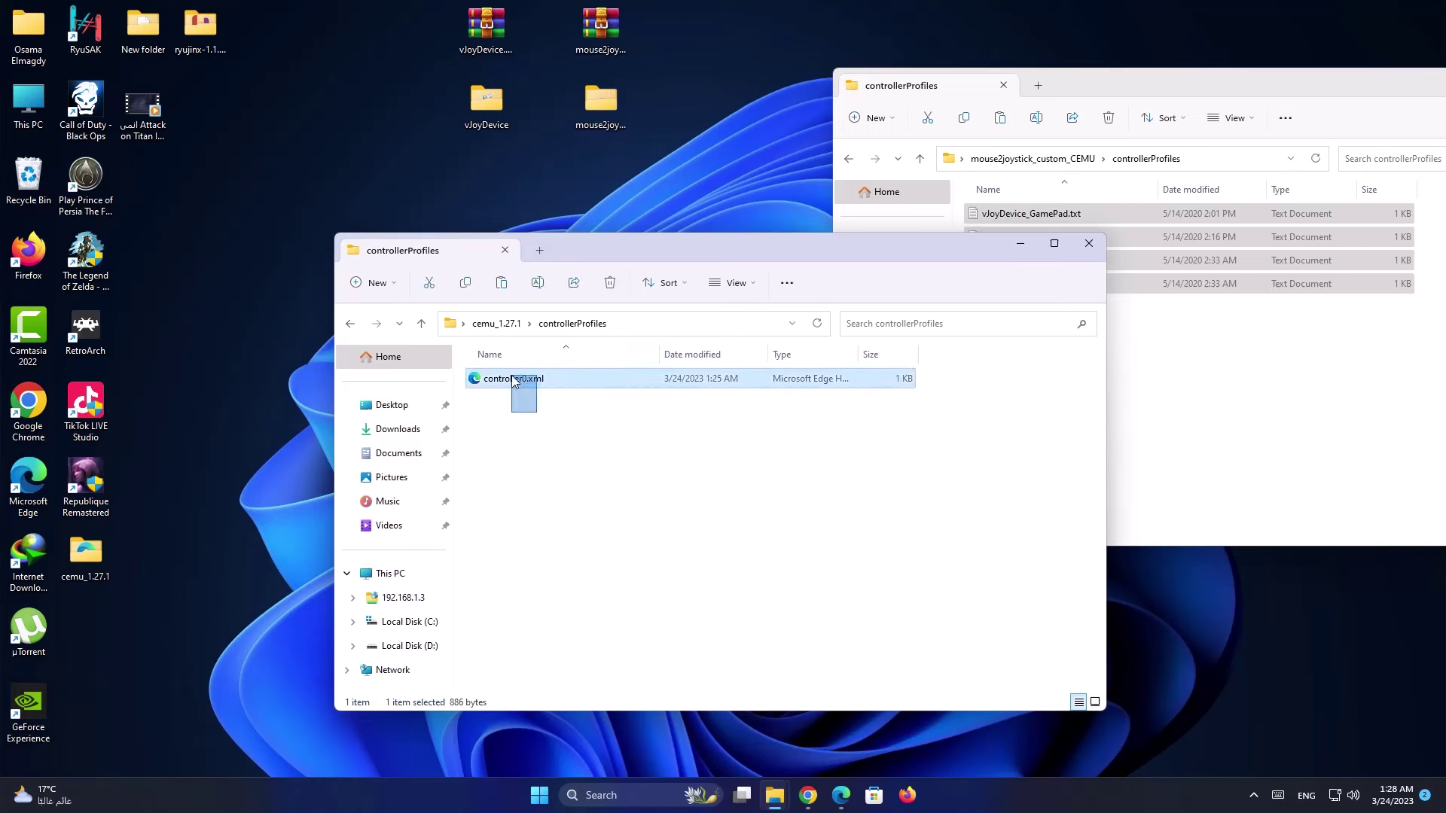
key(Delete)
right_click(517, 403)
click(541, 423)
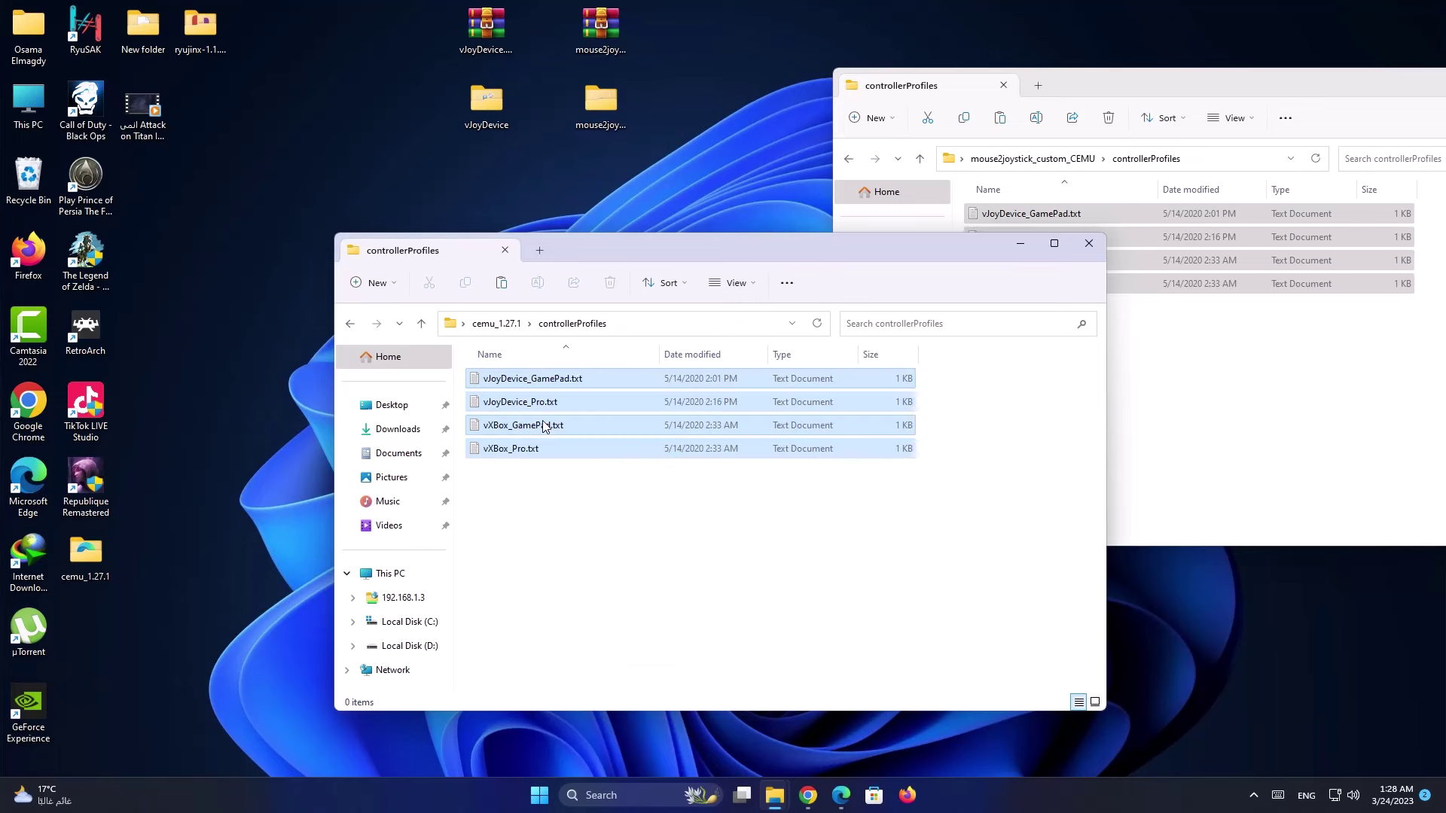
Move vJoyDevice_GamePad.xml and vJoyDevice_Pro.xml from the vJoyDevice folder into the controllerProfiles folder of cemu_1.27.1.
click(1133, 377)
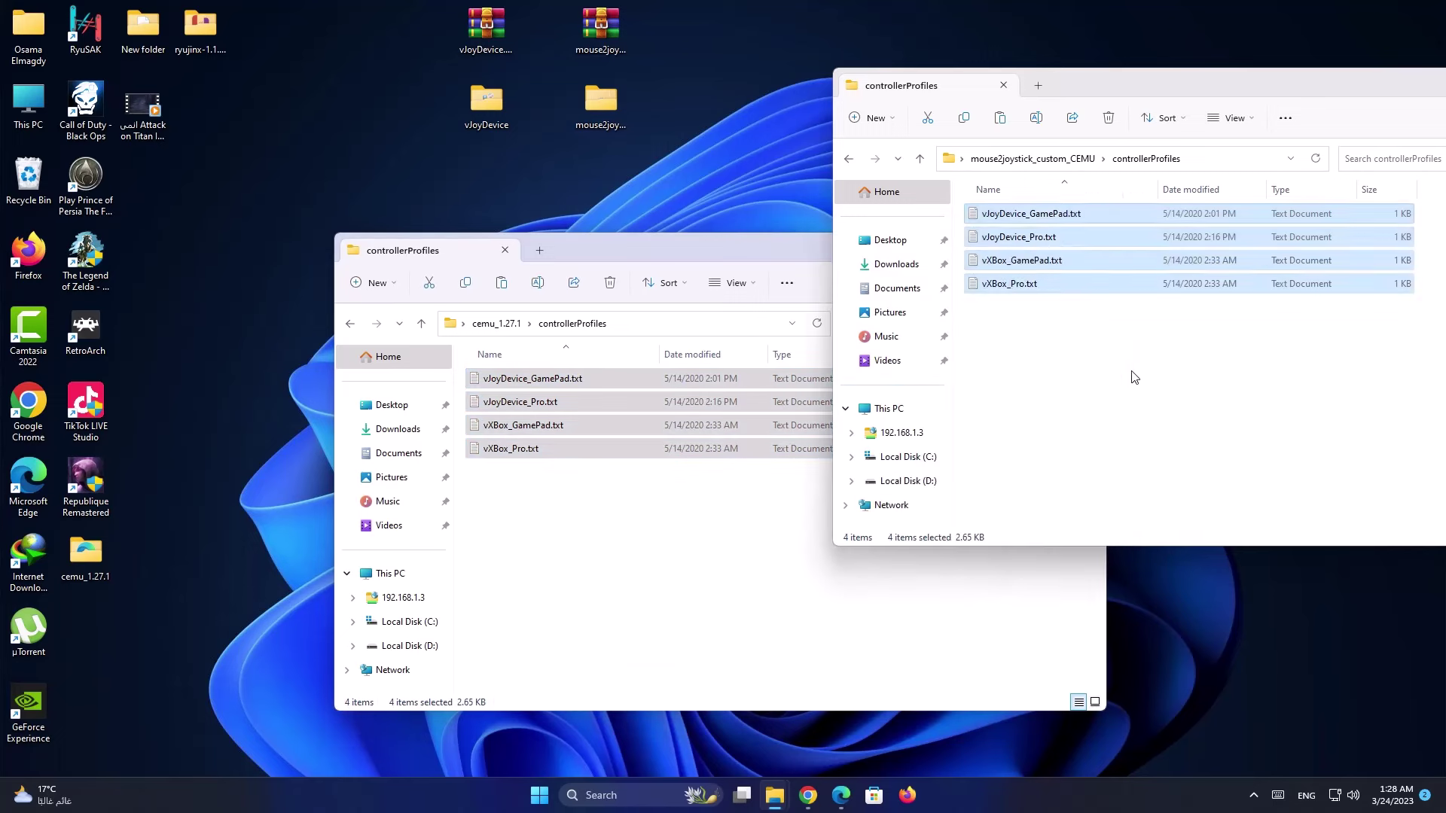
click(849, 158)
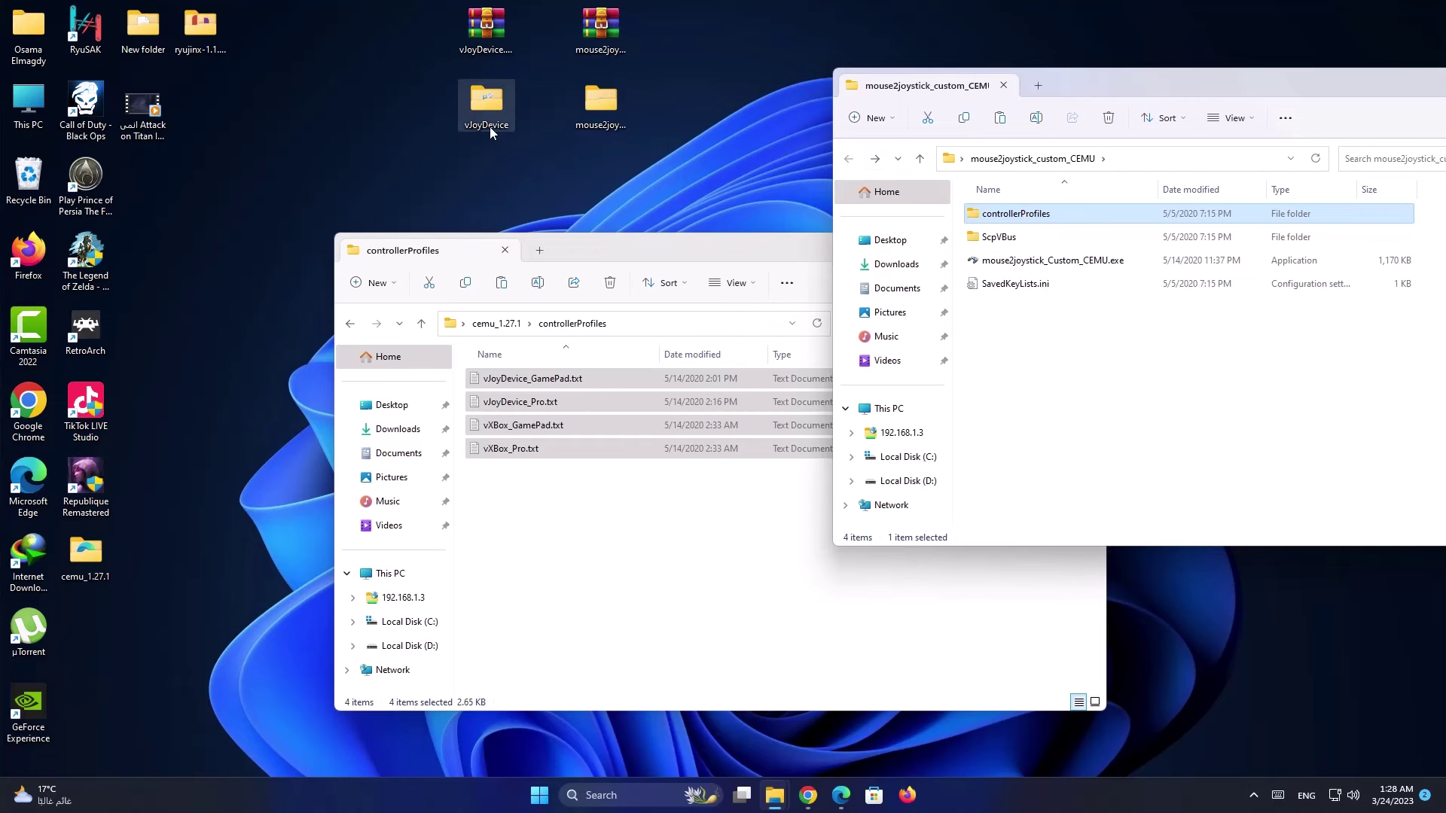
click(491, 119)
double_click(491, 98)
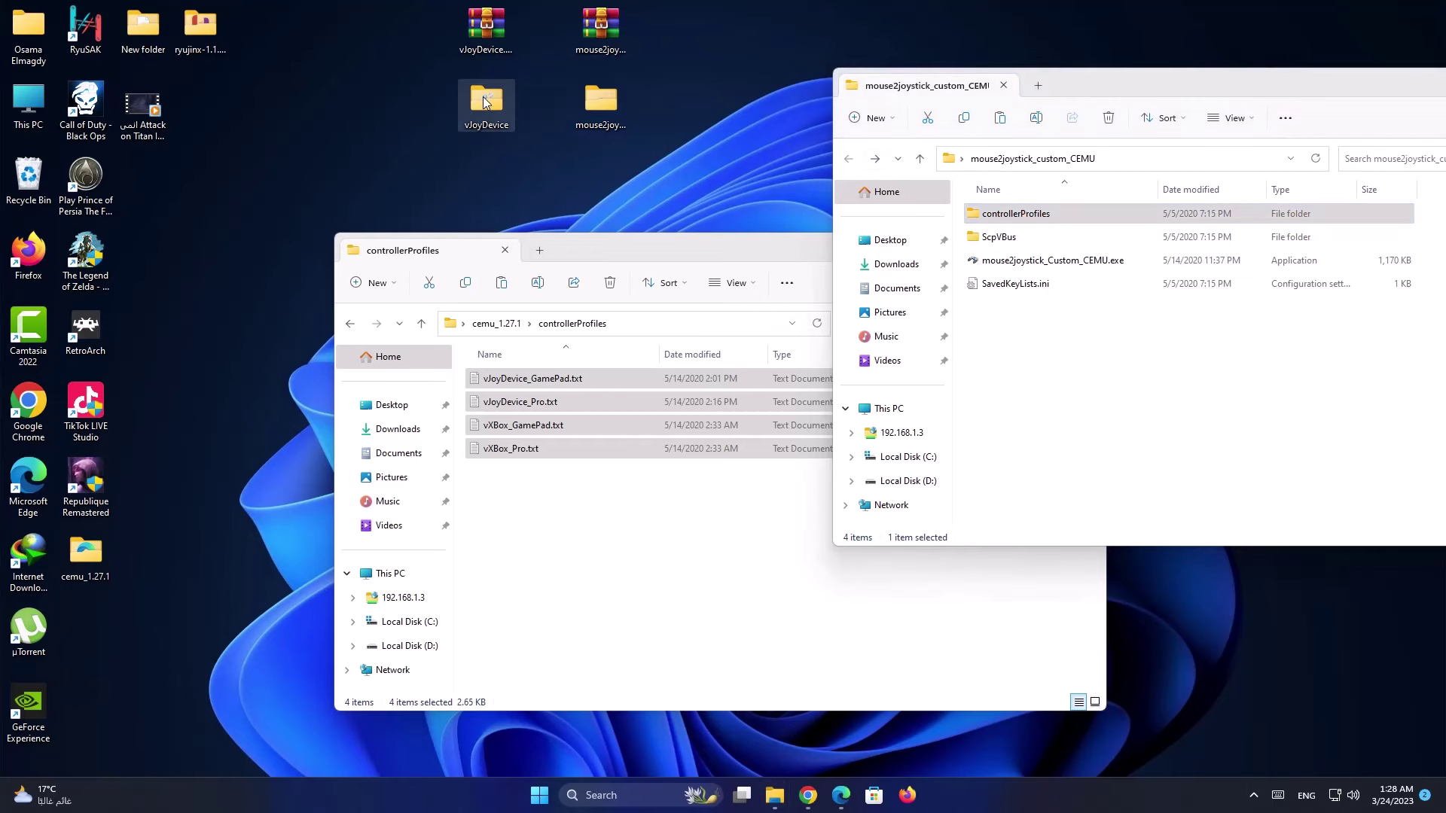
drag(1241, 89, 399, 75)
drag(357, 20, 1160, 134)
click(1018, 287)
ctrl+click(1023, 268)
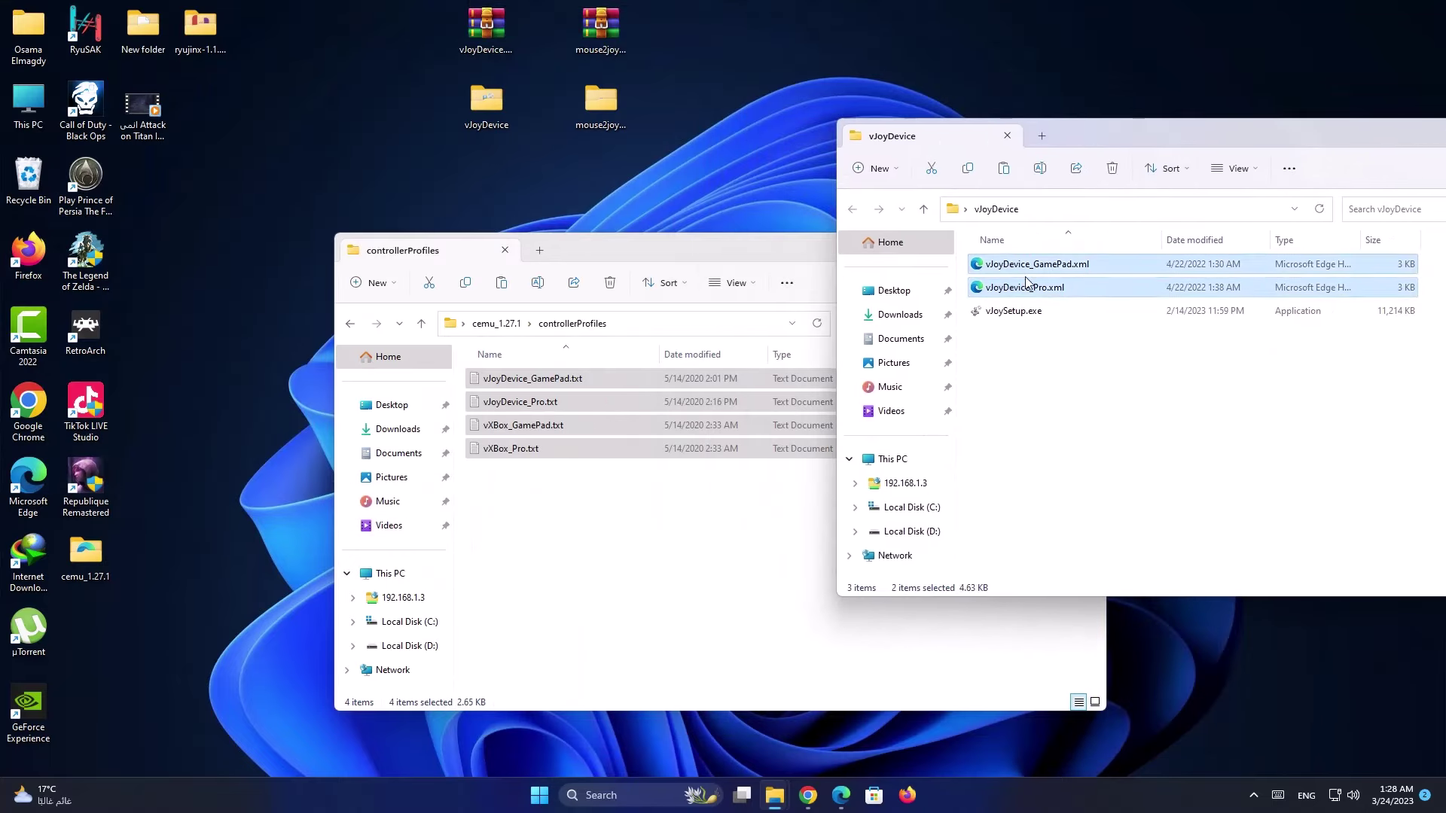
drag(1036, 268, 594, 552)
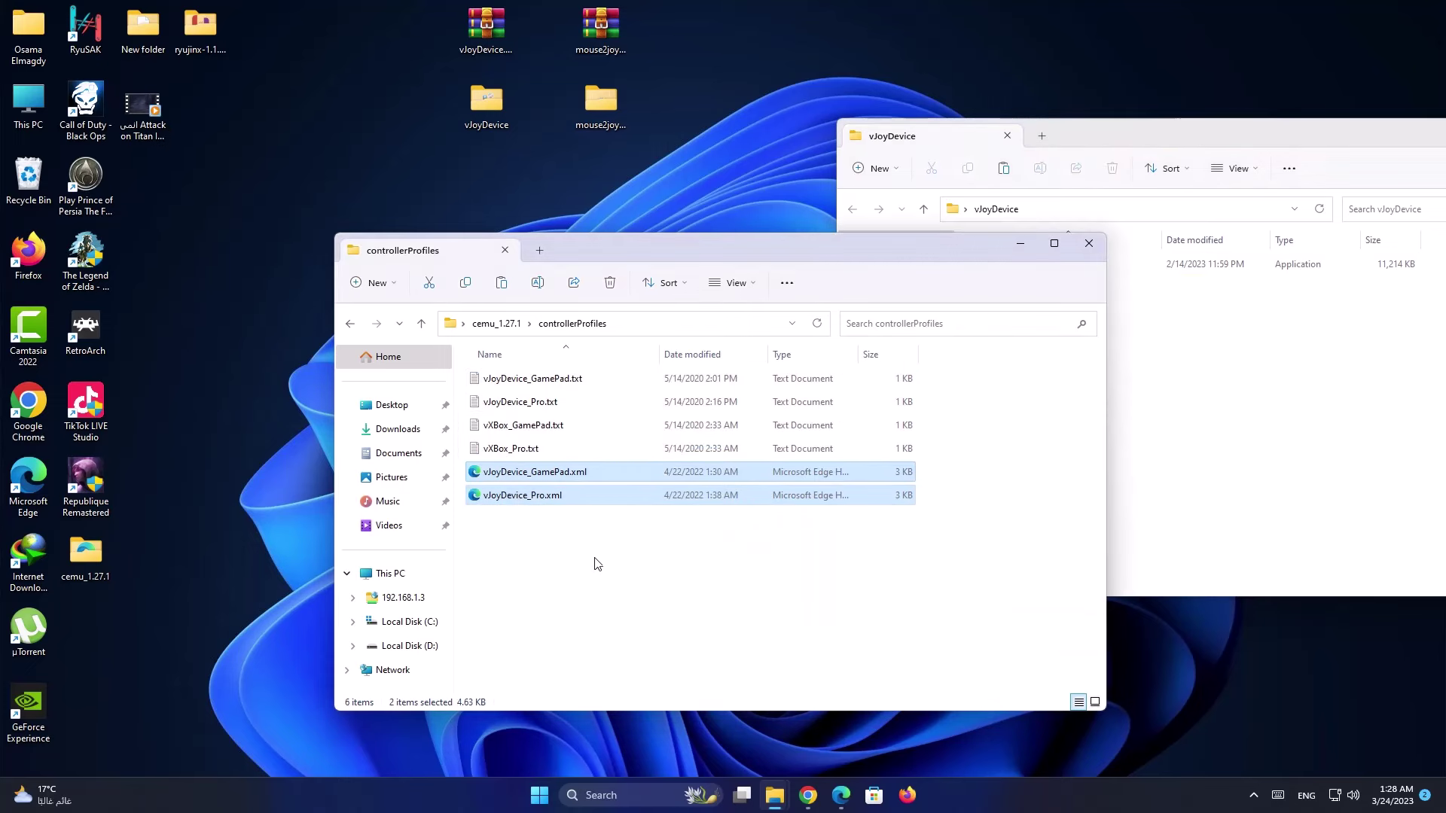
click(597, 564)
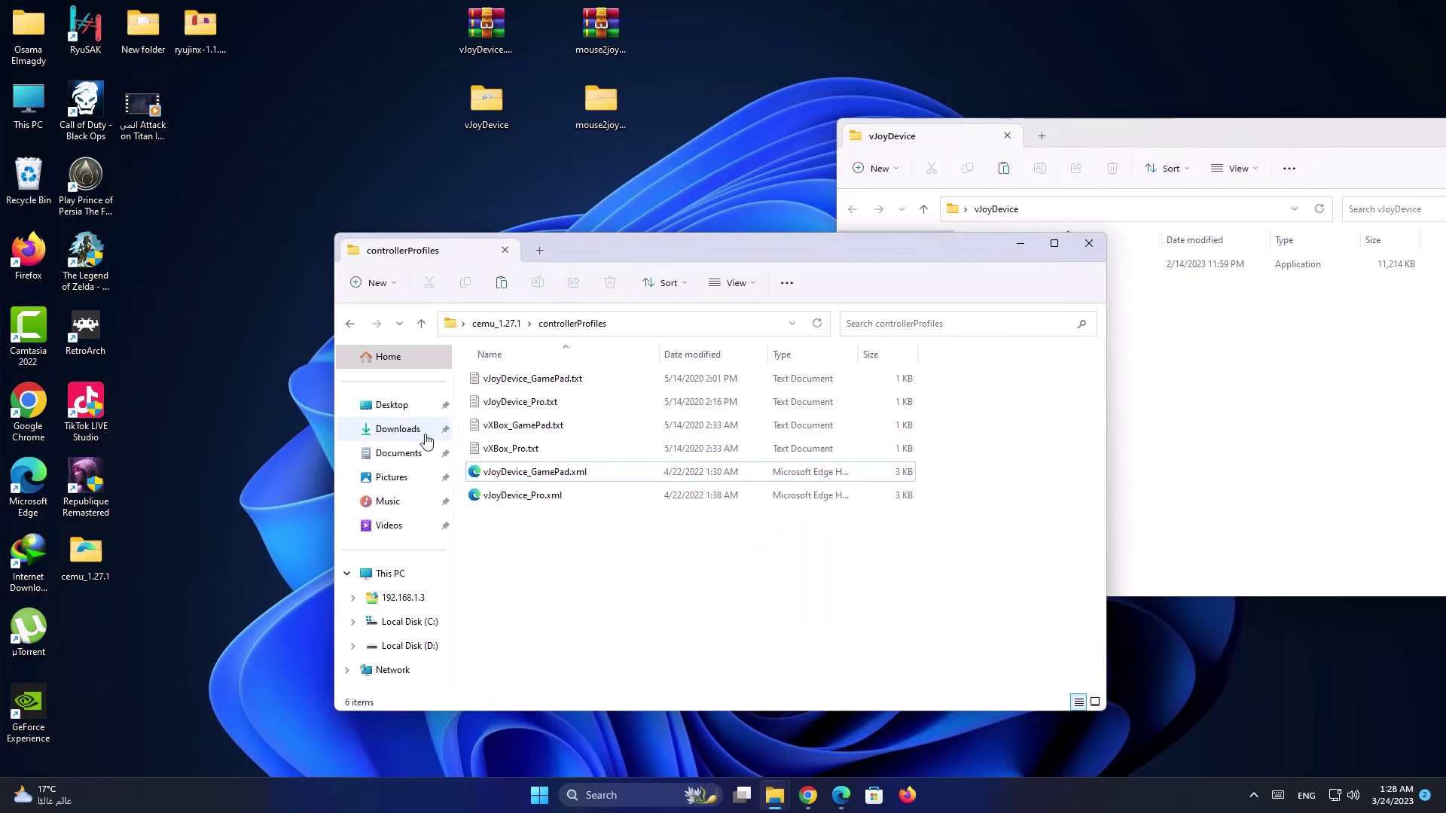
Run vJoySetup.exe, allow it to make changes, install the vJoy Device Driver and close the vJoyDevice folder.
click(361, 325)
click(1122, 399)
click(1014, 265)
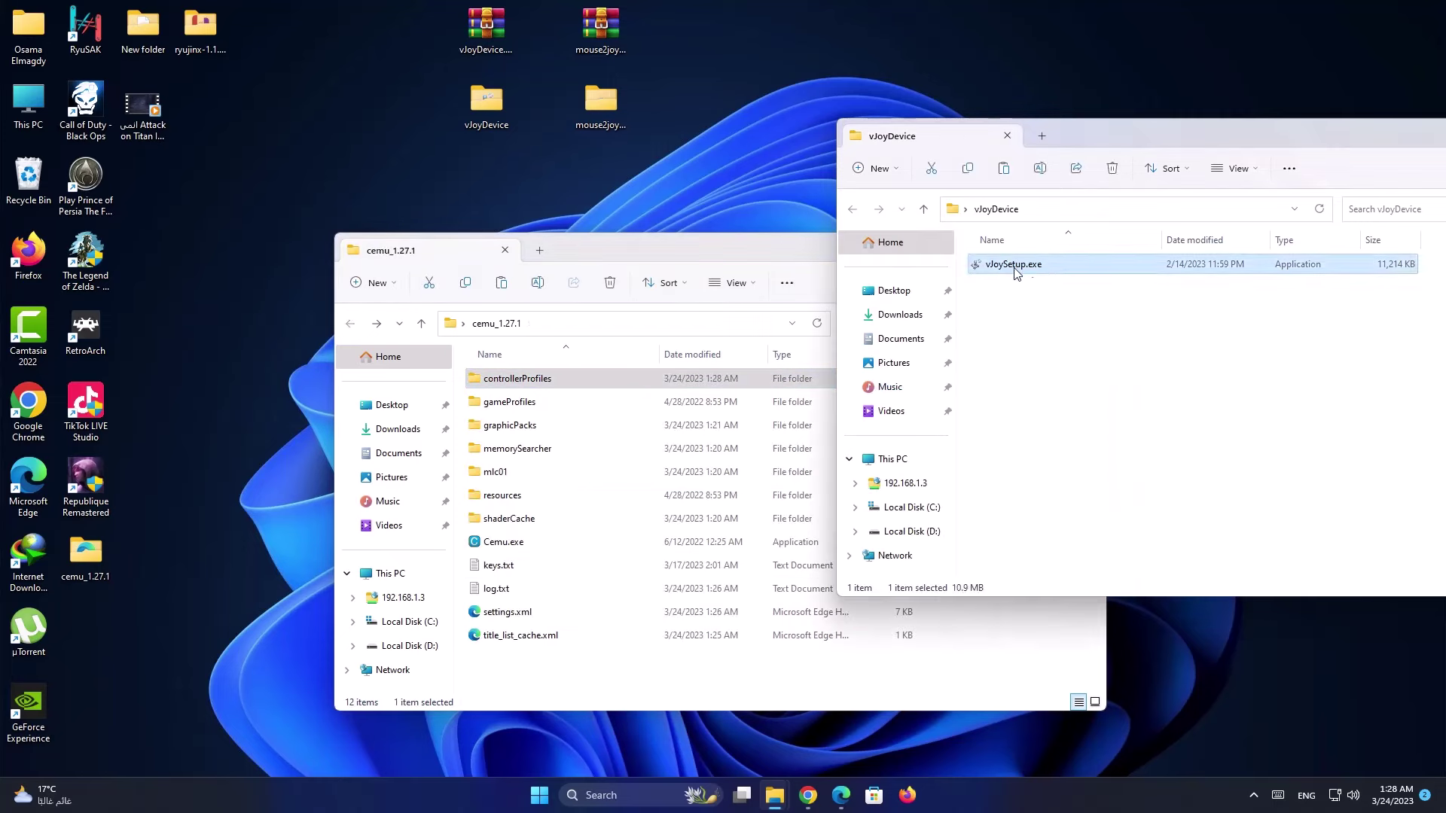
right_click(1017, 270)
click(1022, 269)
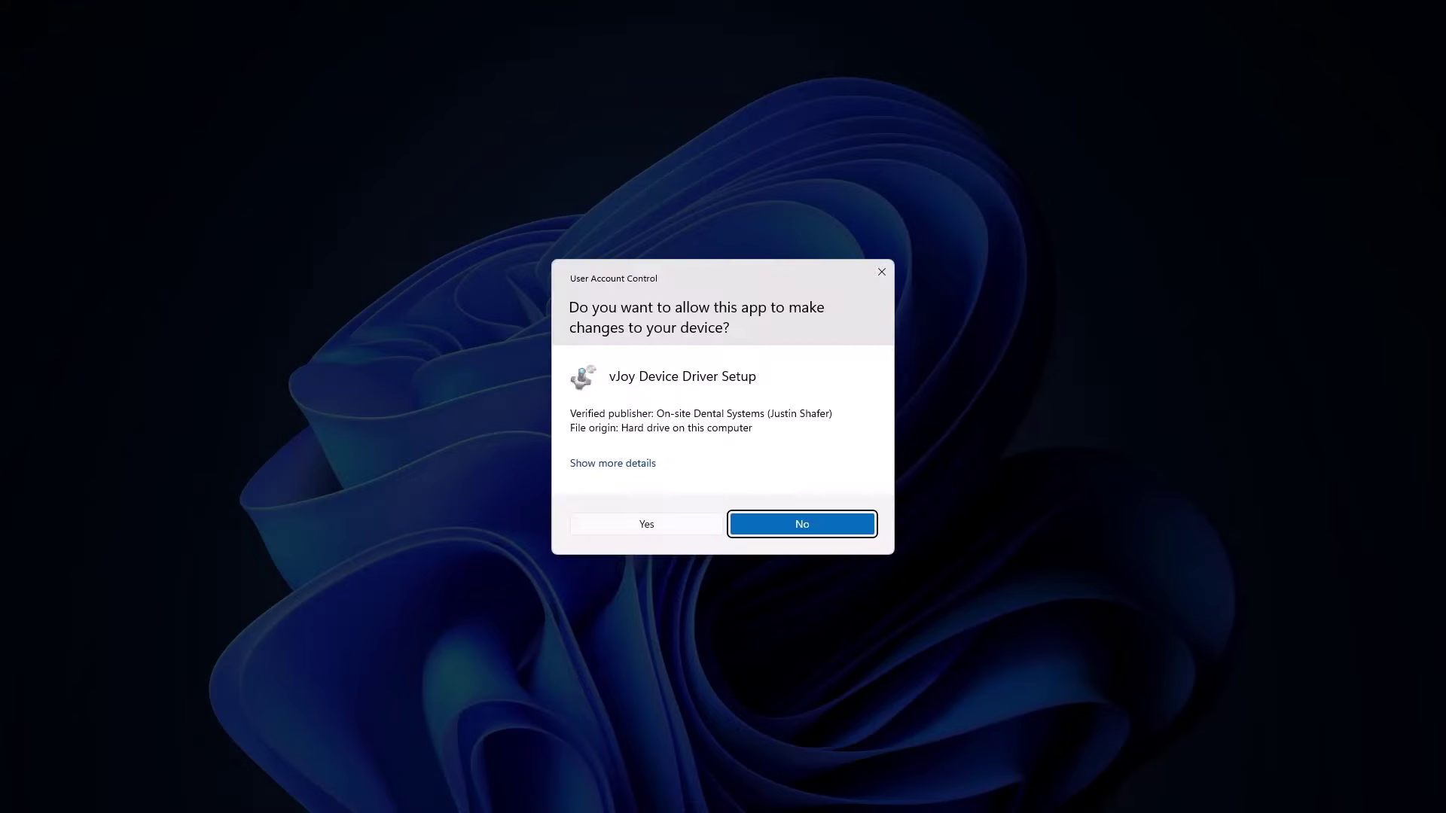
click(804, 523)
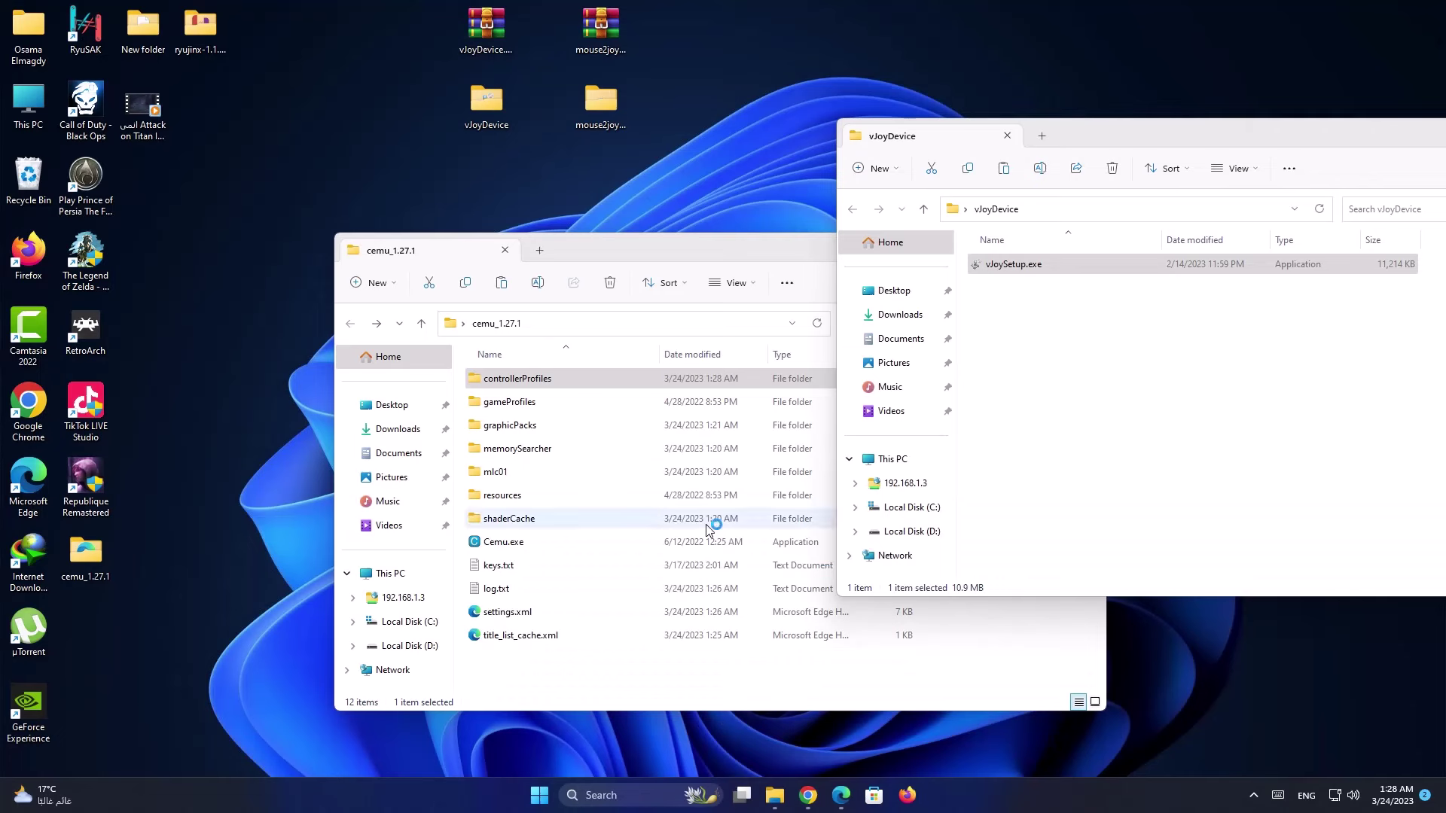
click(808, 515)
click(809, 515)
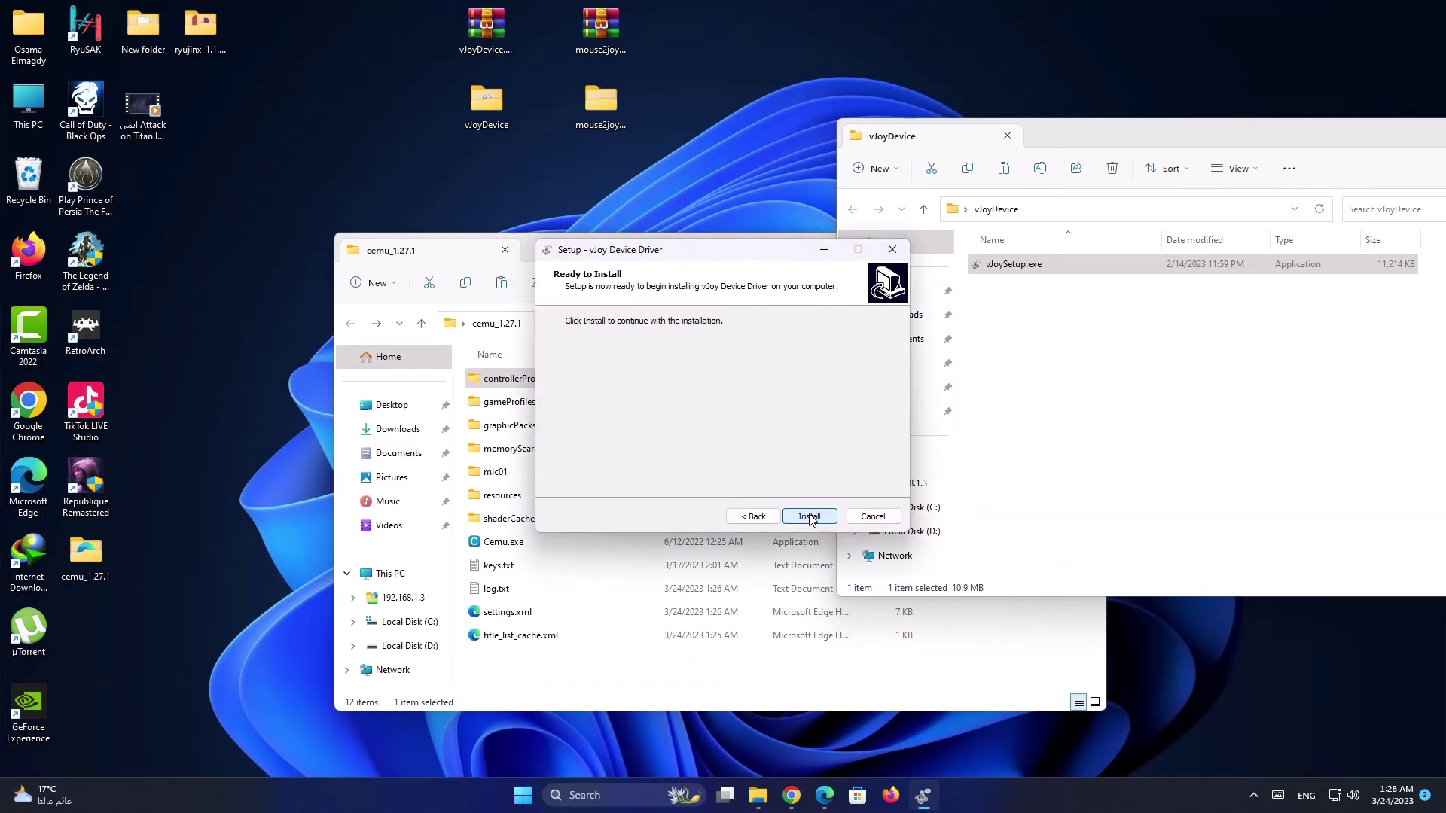
click(808, 515)
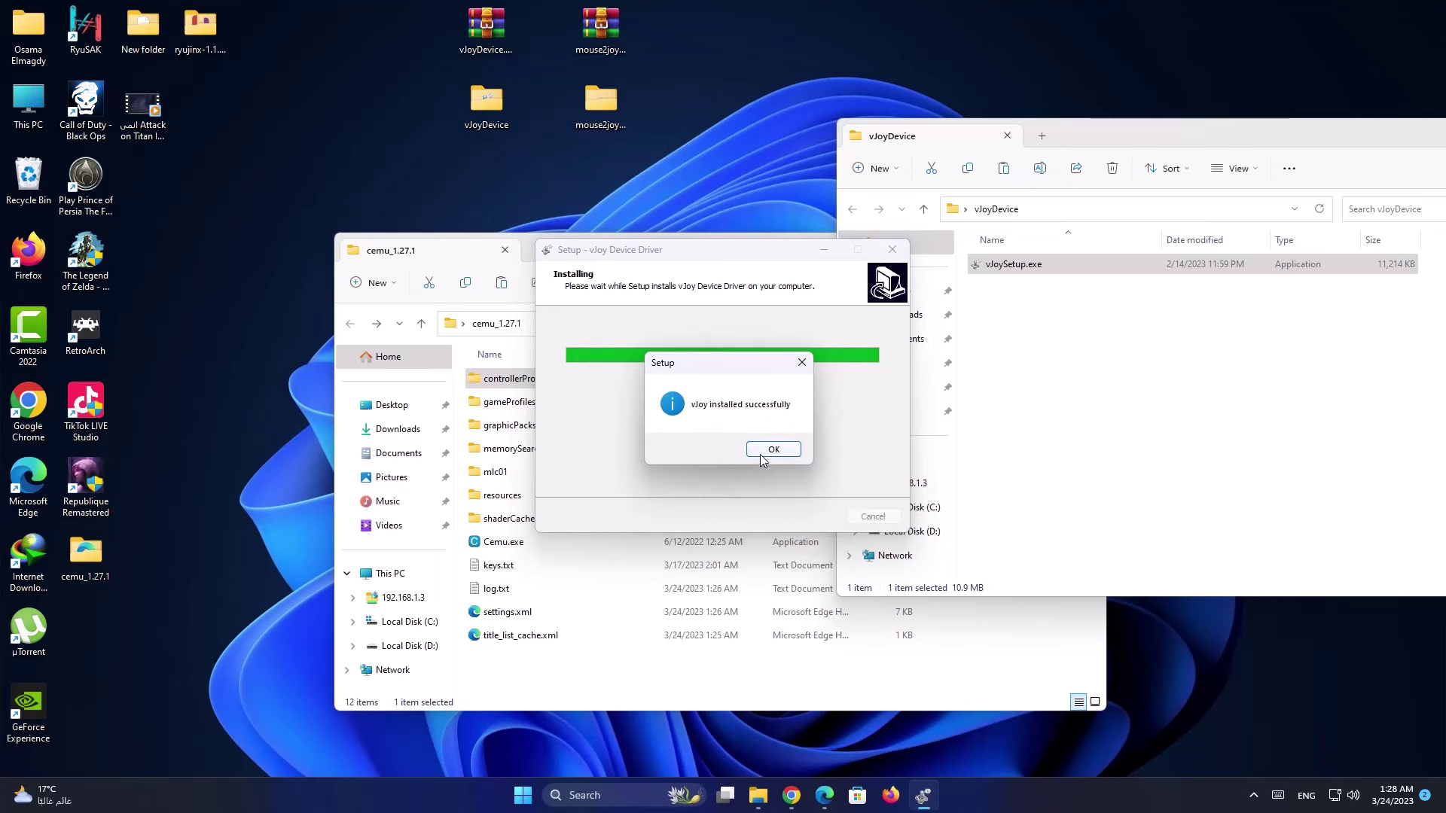
click(763, 450)
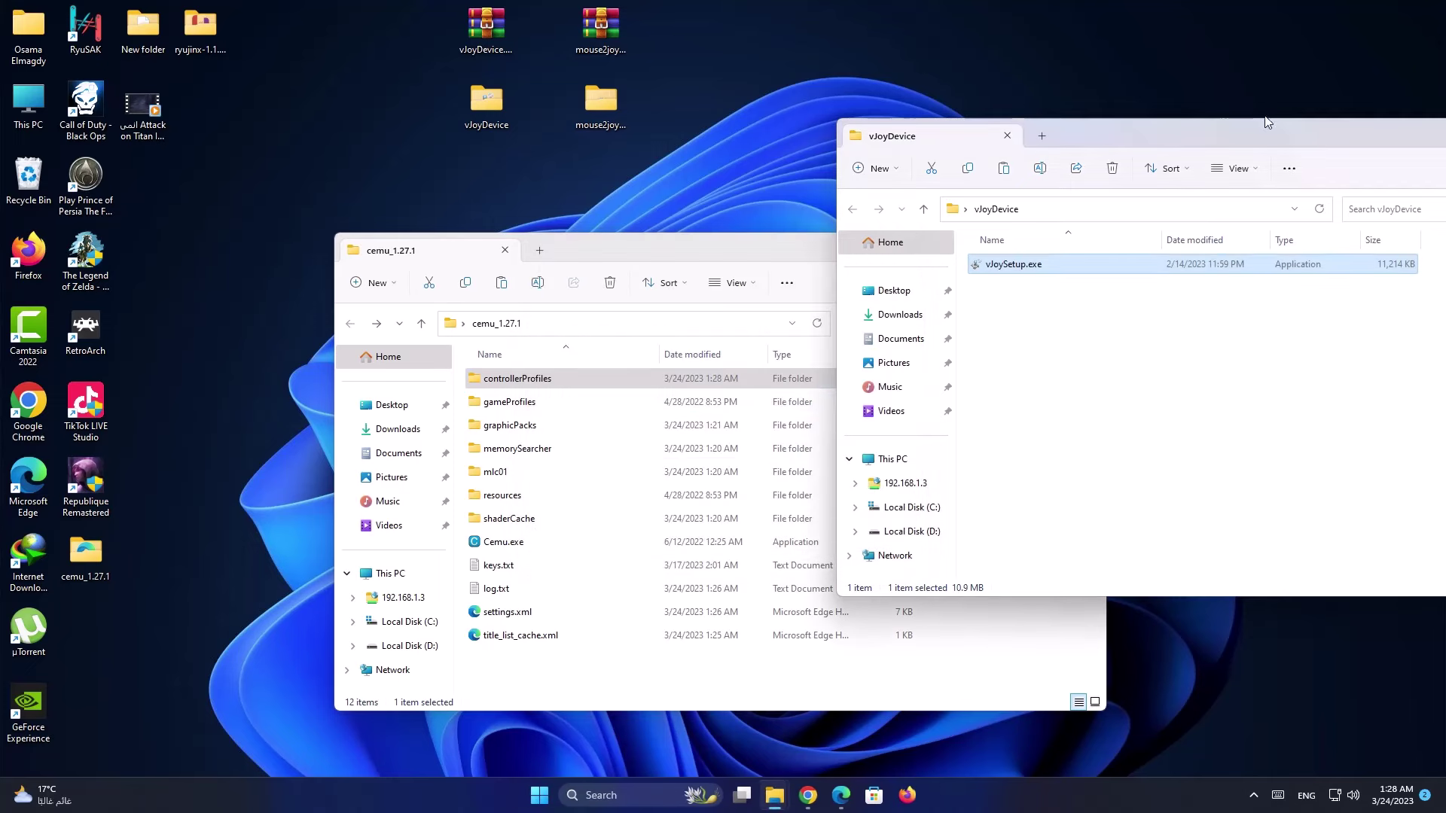
drag(1265, 122, 900, 159)
click(1249, 159)
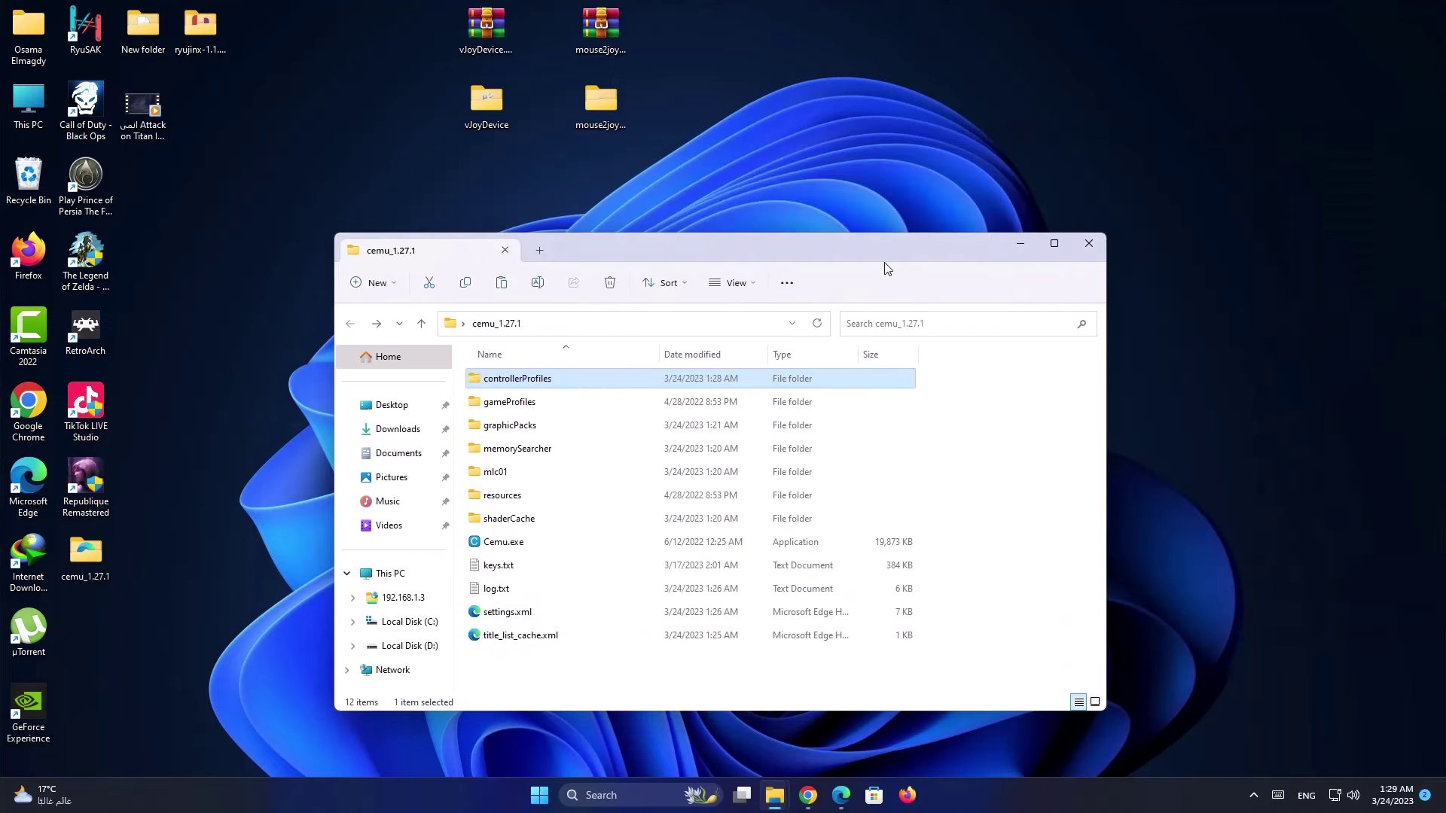
Check the profile files in the controllerProfiles folder of cemu_1.27.1 and return to the main Cemu folder.
drag(865, 260, 1289, 245)
double_click(994, 364)
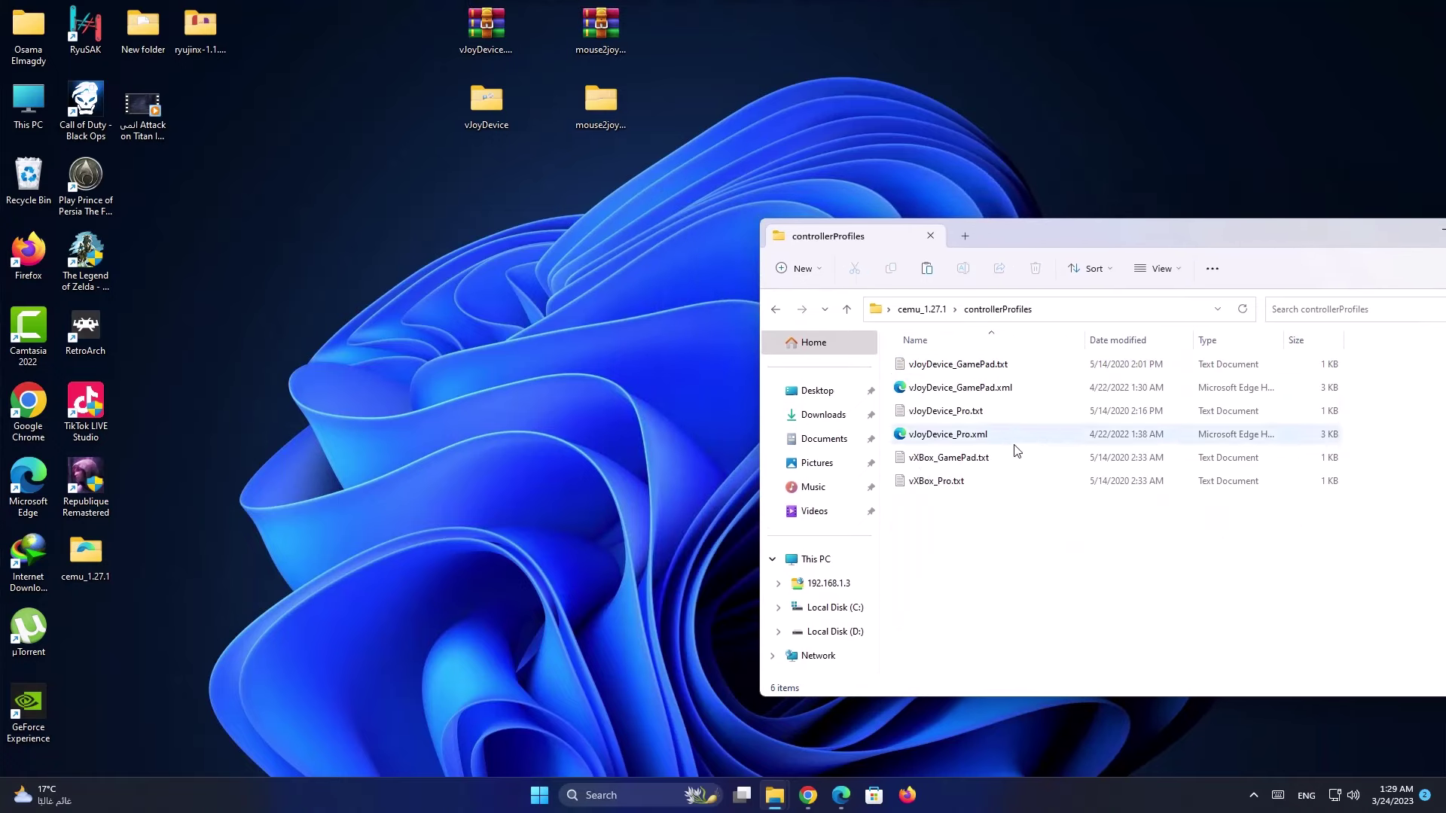
click(775, 310)
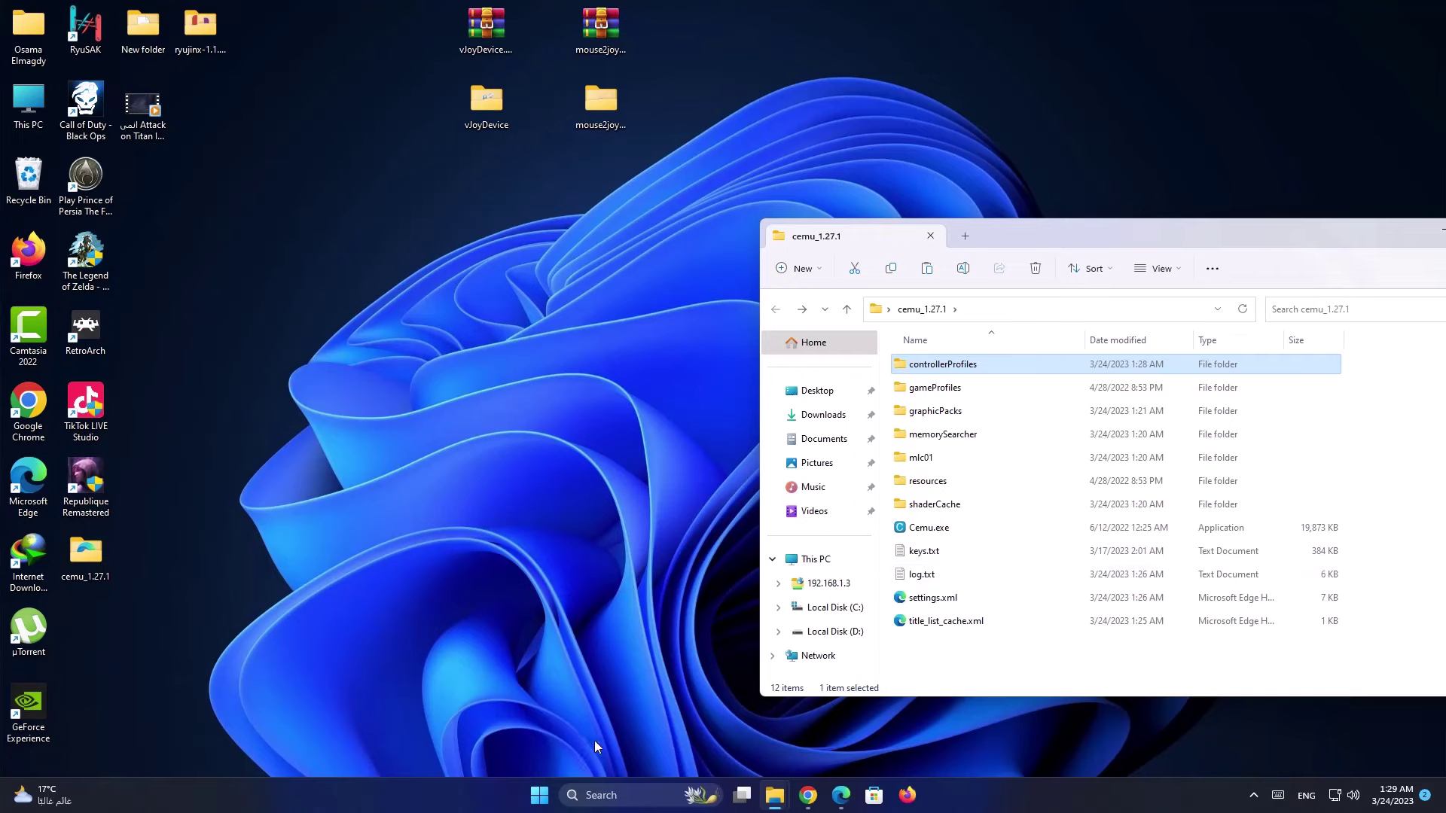
Search Windows for vjoy, launch Configure vJoy and allow it to make changes to the device.
click(603, 795)
text(v)
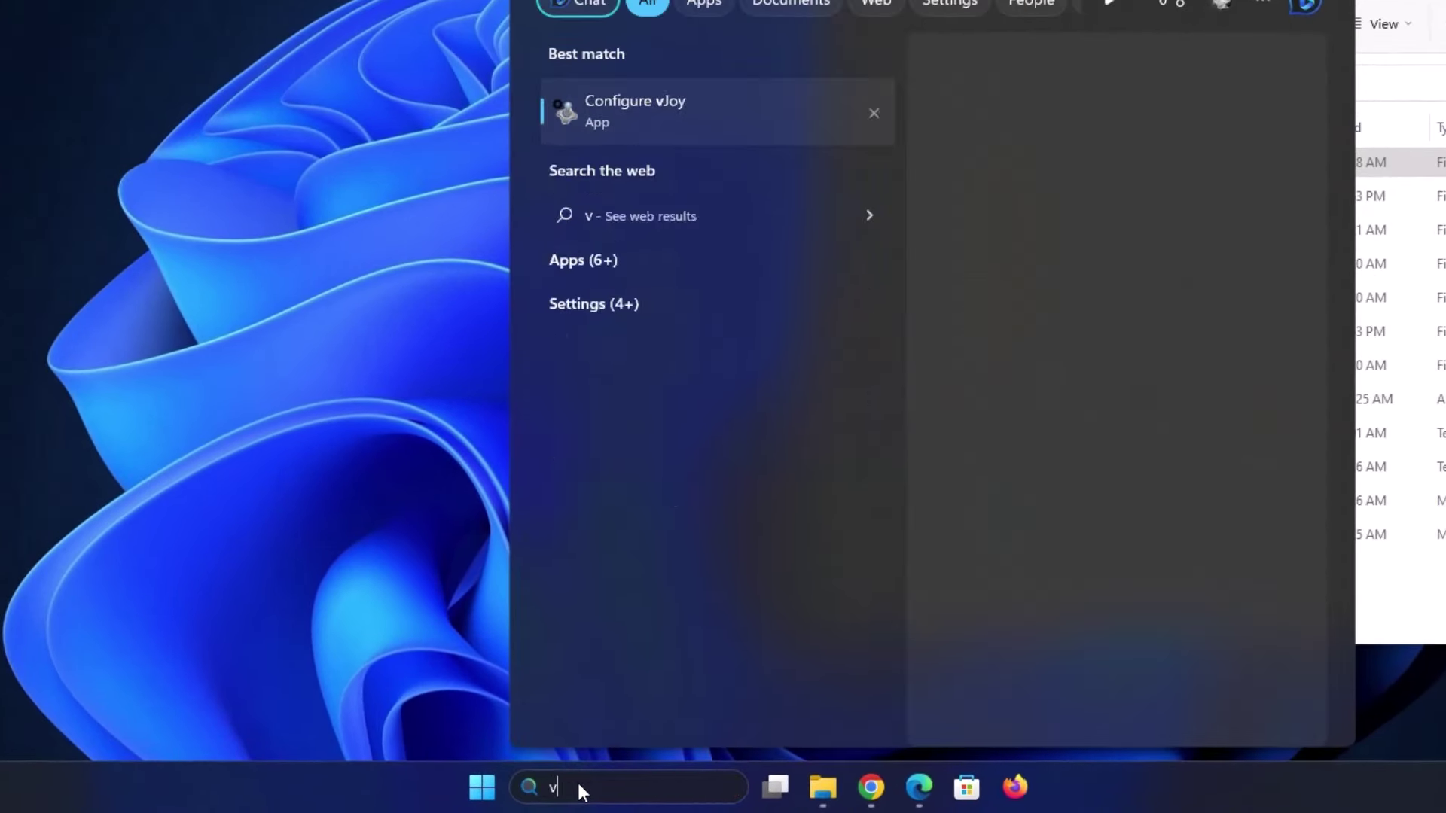
text(joy)
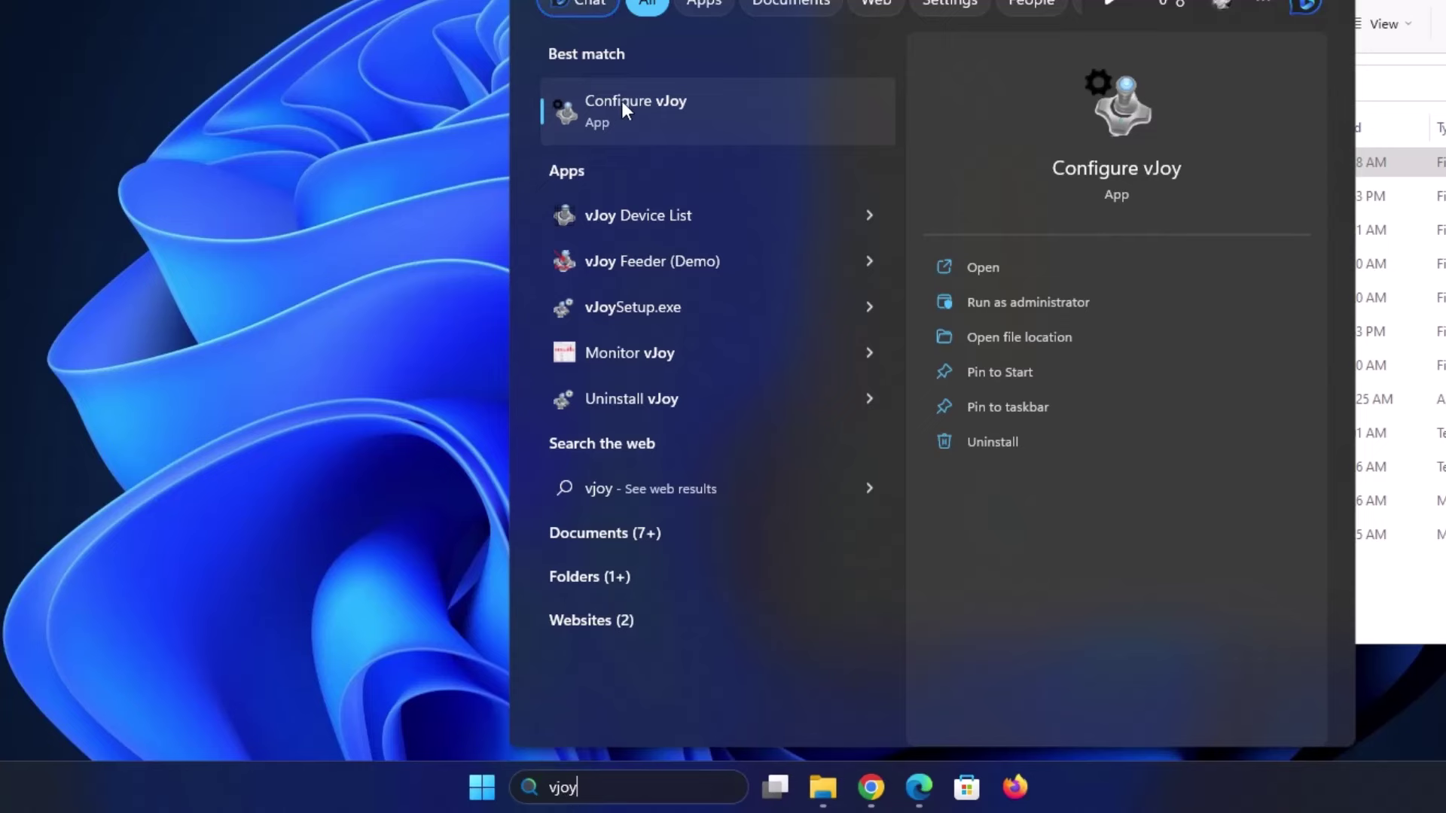
click(676, 111)
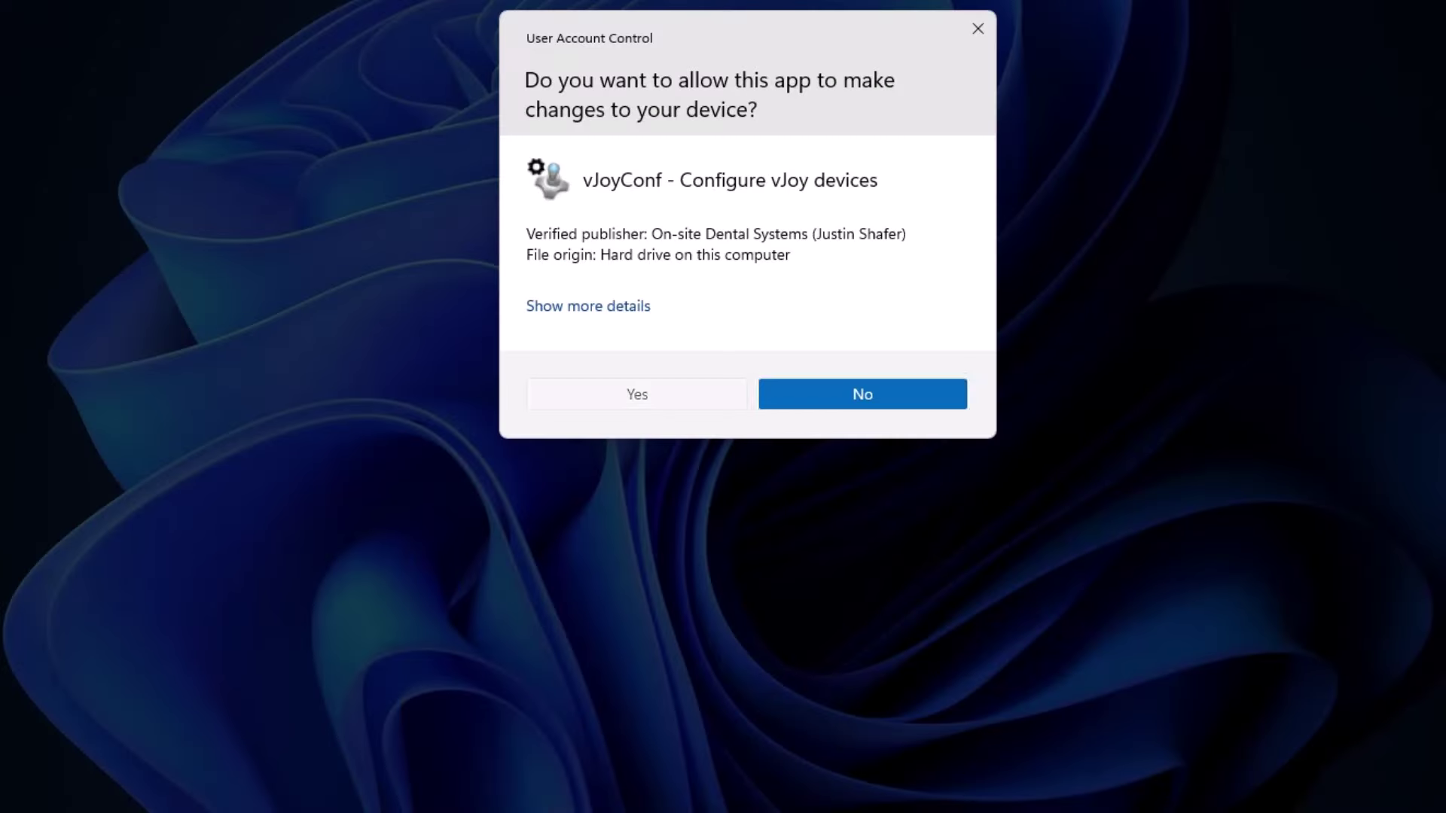
click(637, 395)
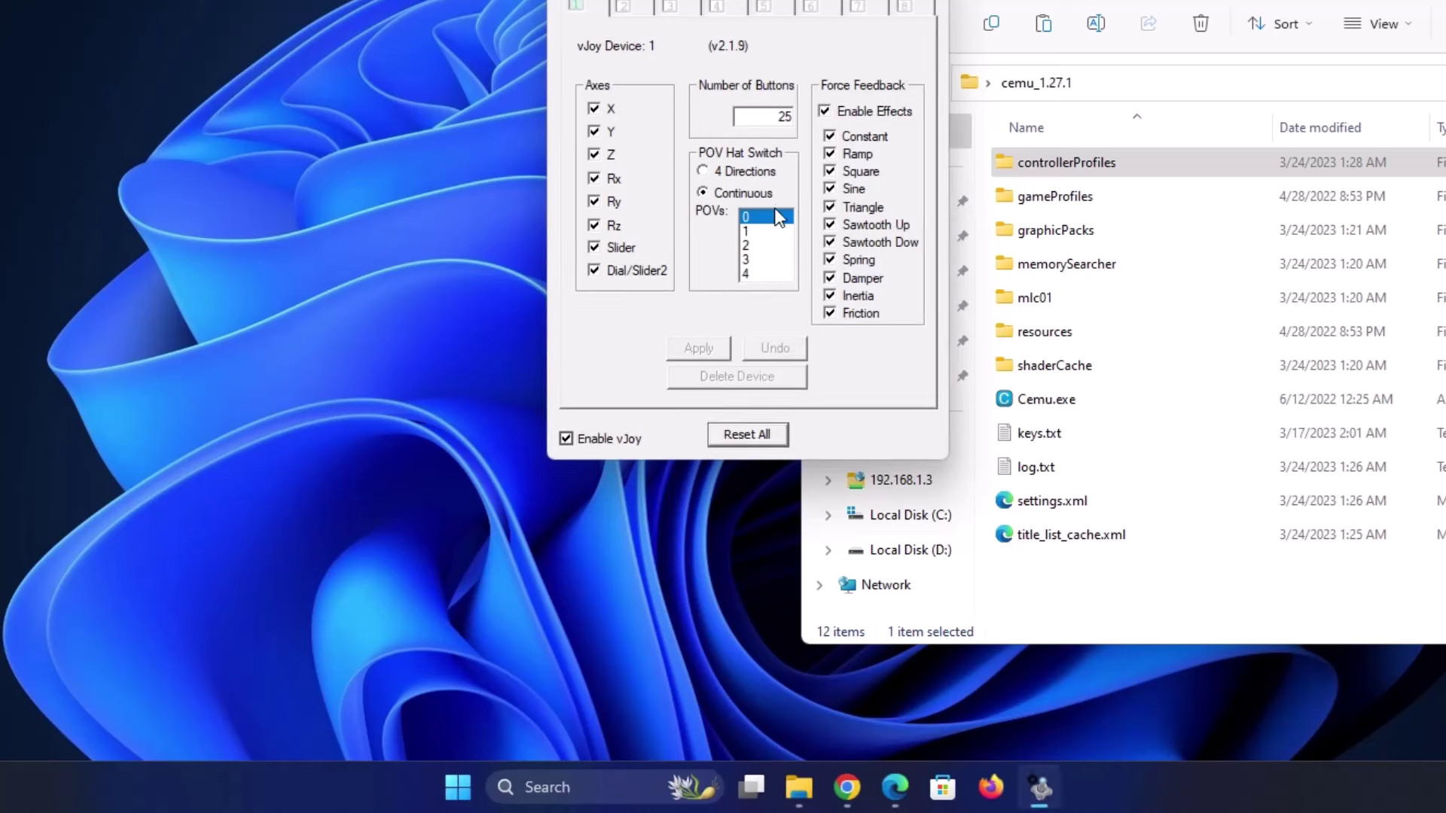
Set the number of buttons for vJoy device 1 to 25, apply the change and close the configuration window.
double_click(774, 118)
text(2)
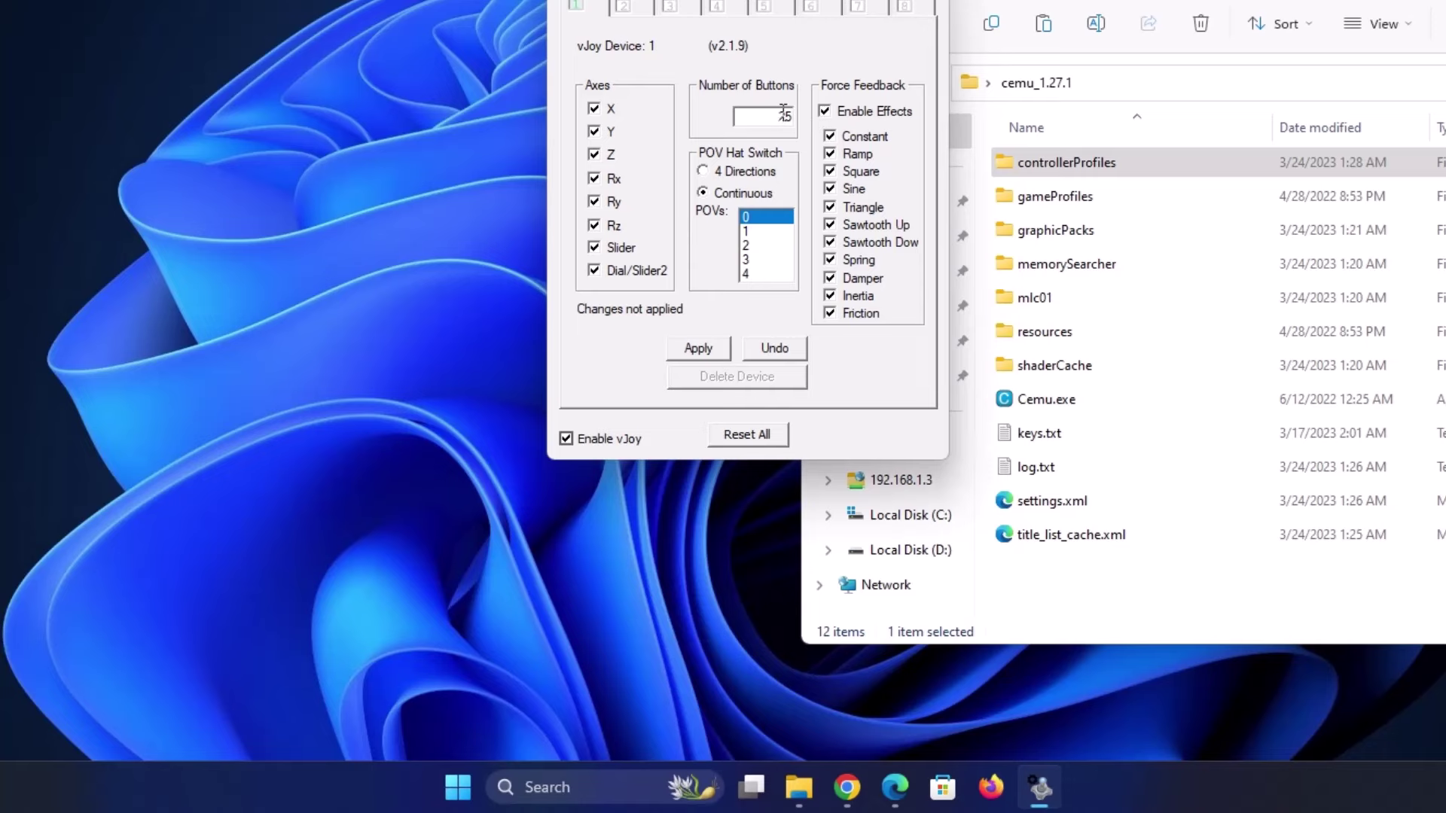
click(712, 348)
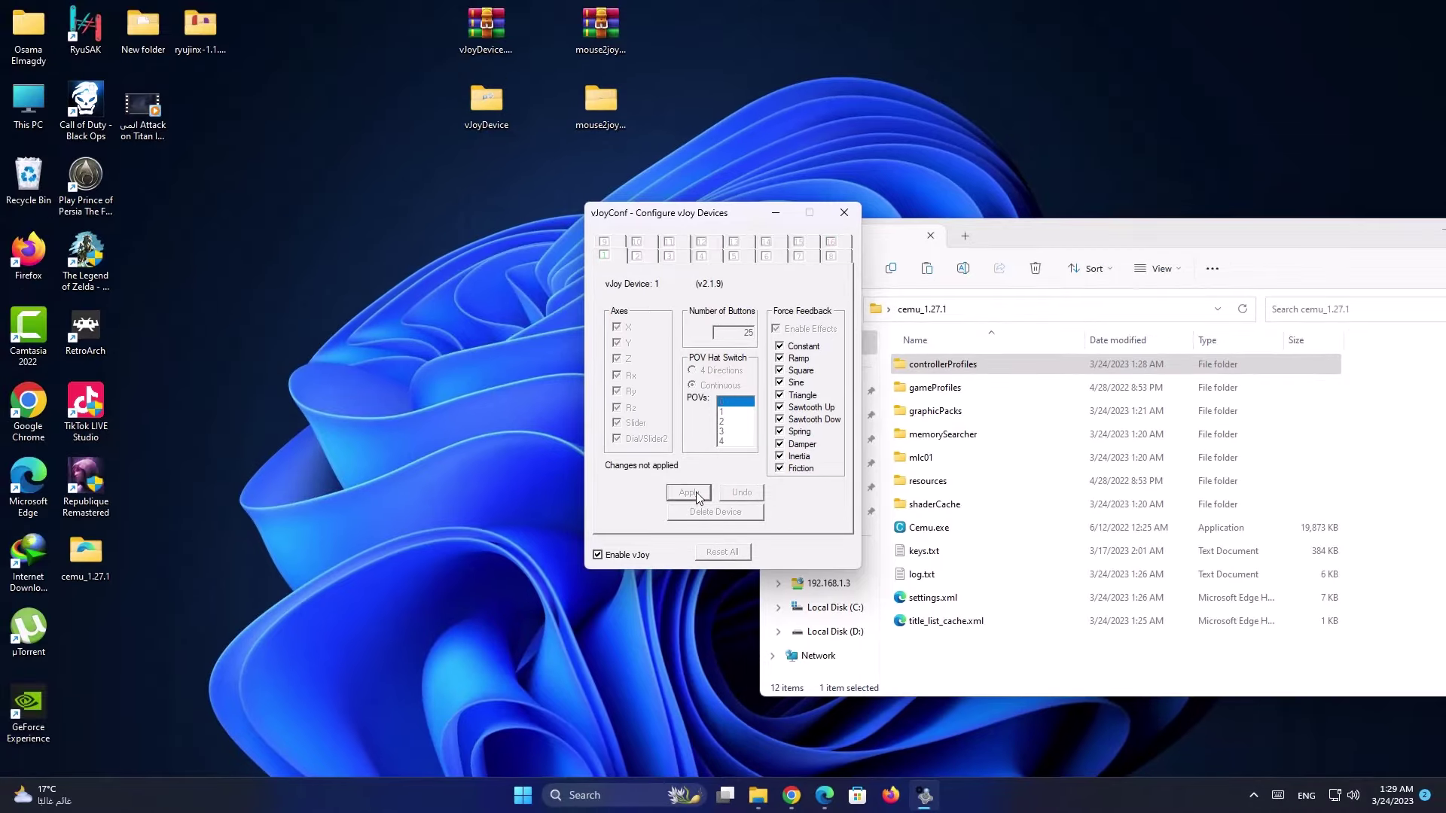
click(847, 213)
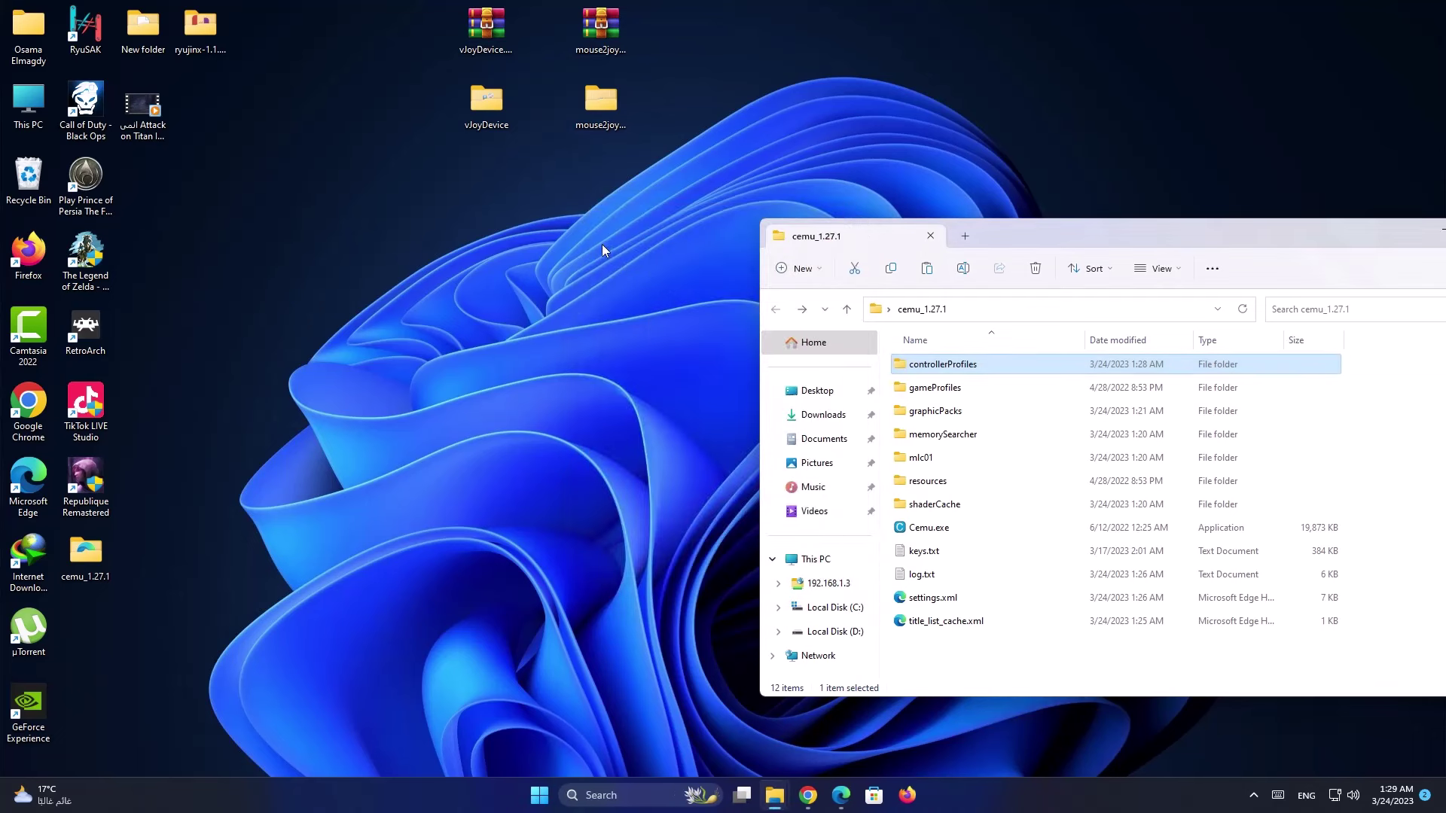
Launch Cemu.exe from the cemu_1.27.1 folder and open its input settings.
click(973, 529)
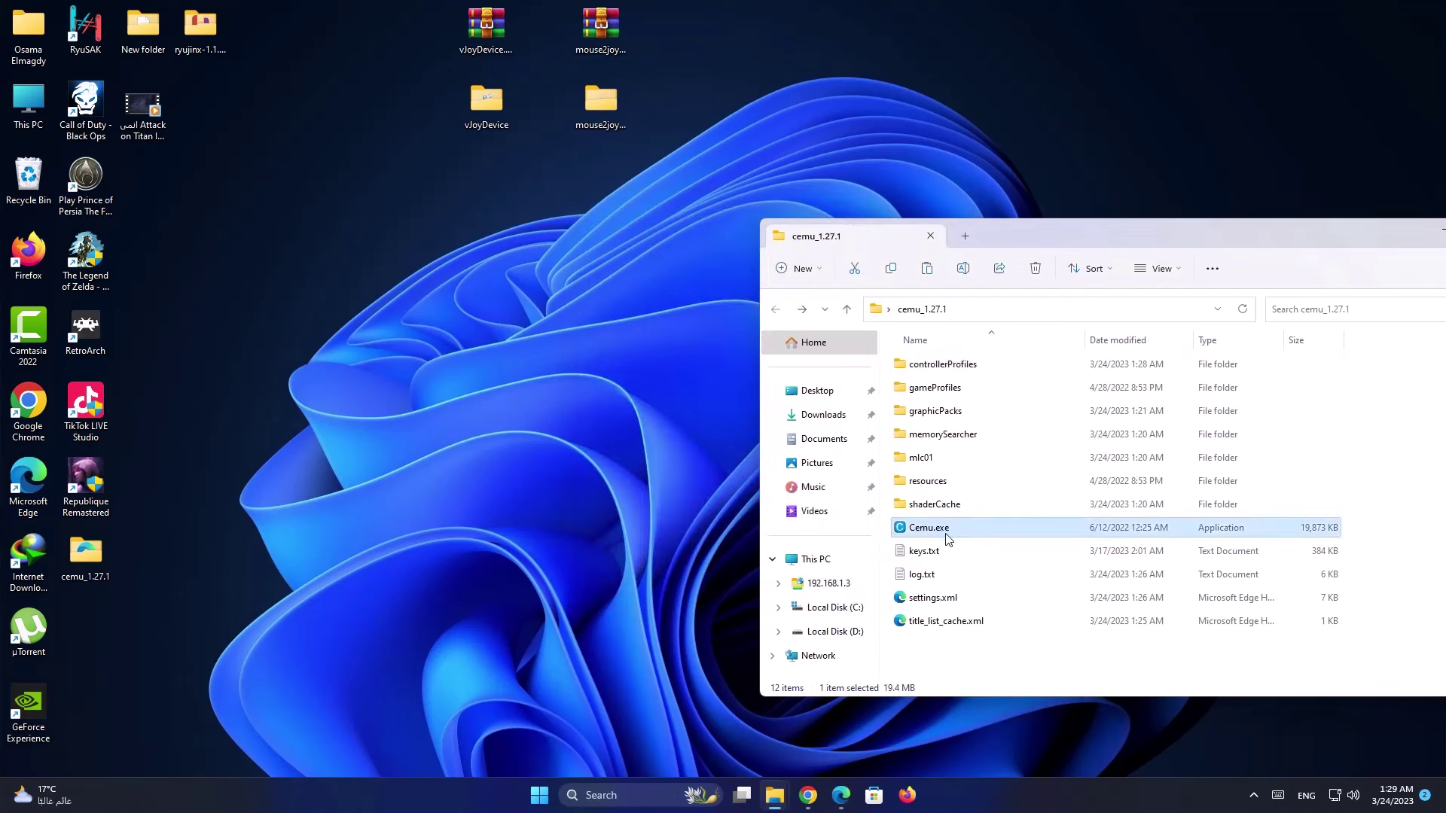
double_click(950, 536)
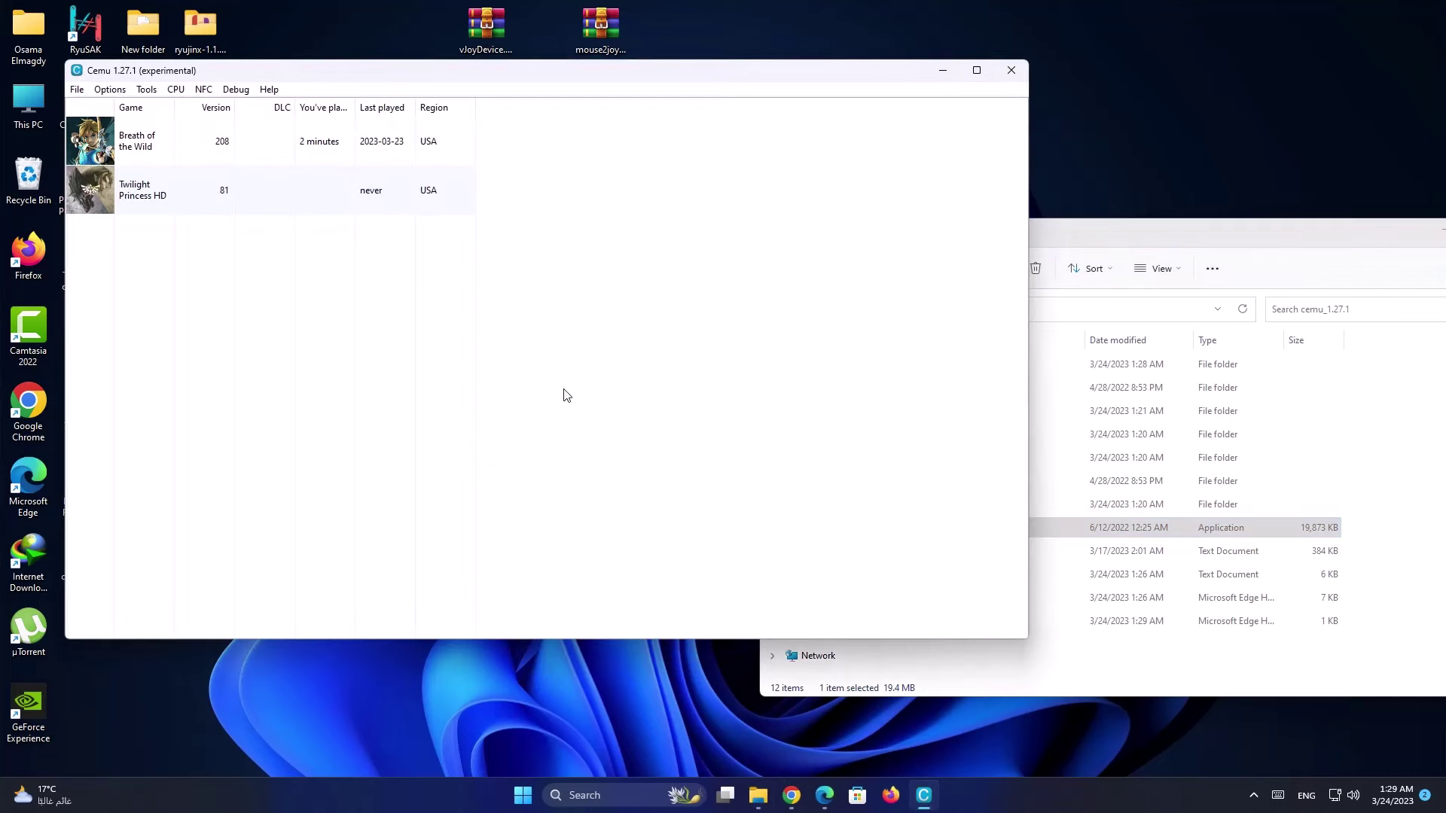
click(114, 90)
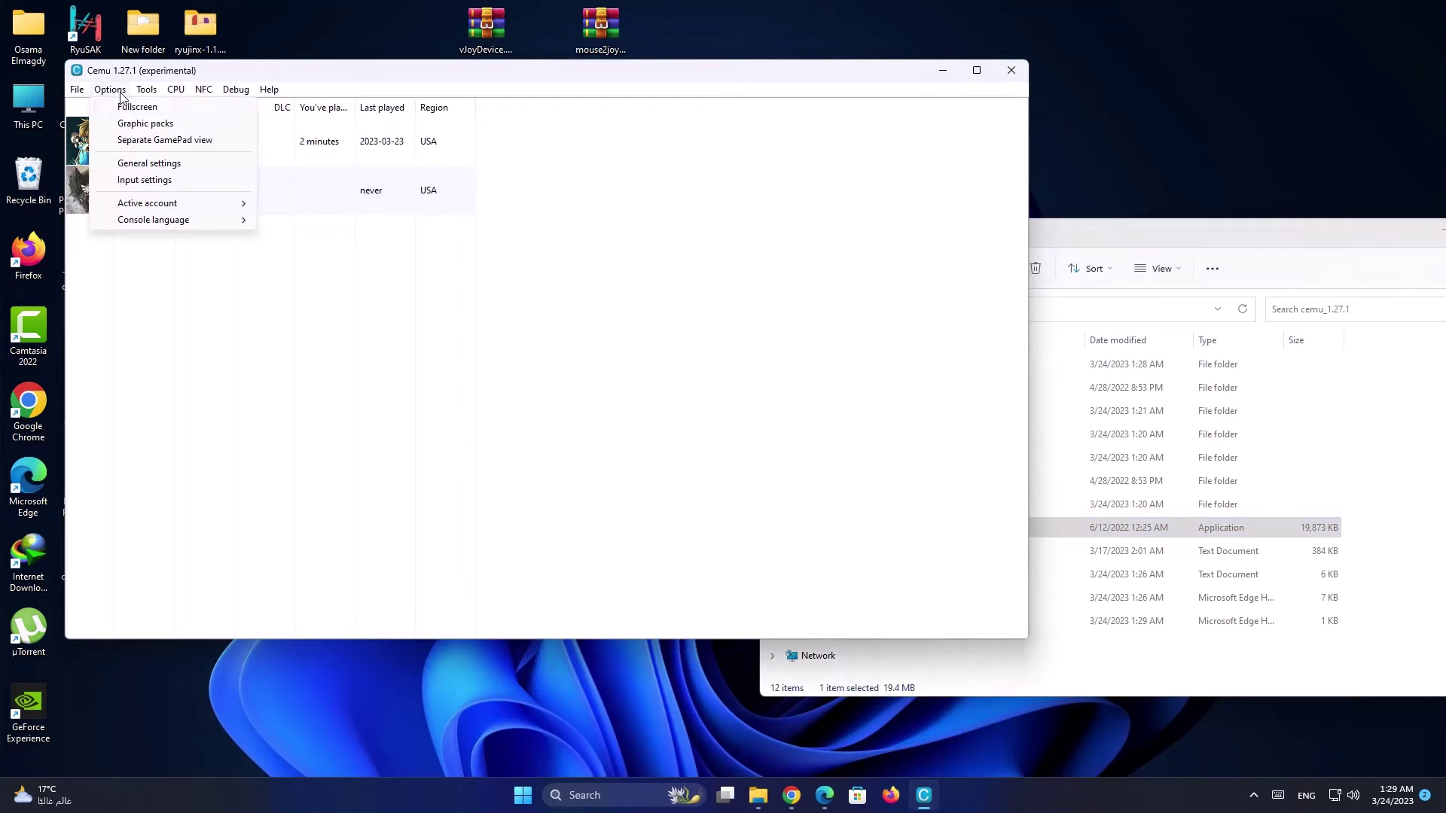
click(145, 182)
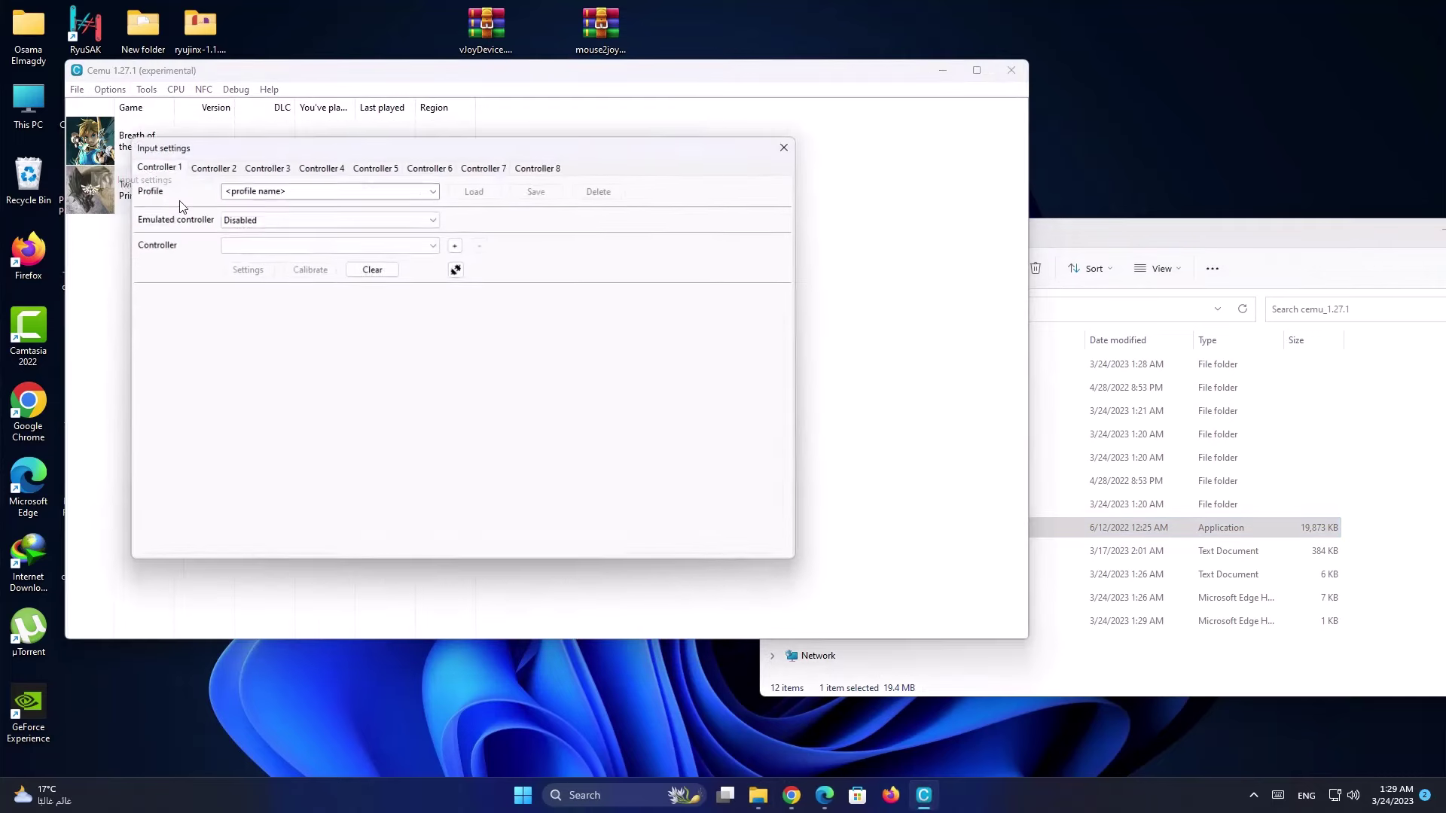
For Controller 1, select the vJoyDevice_GamePad profile and set the emulated controller to Wii U GamePad.
click(433, 187)
click(325, 204)
click(315, 217)
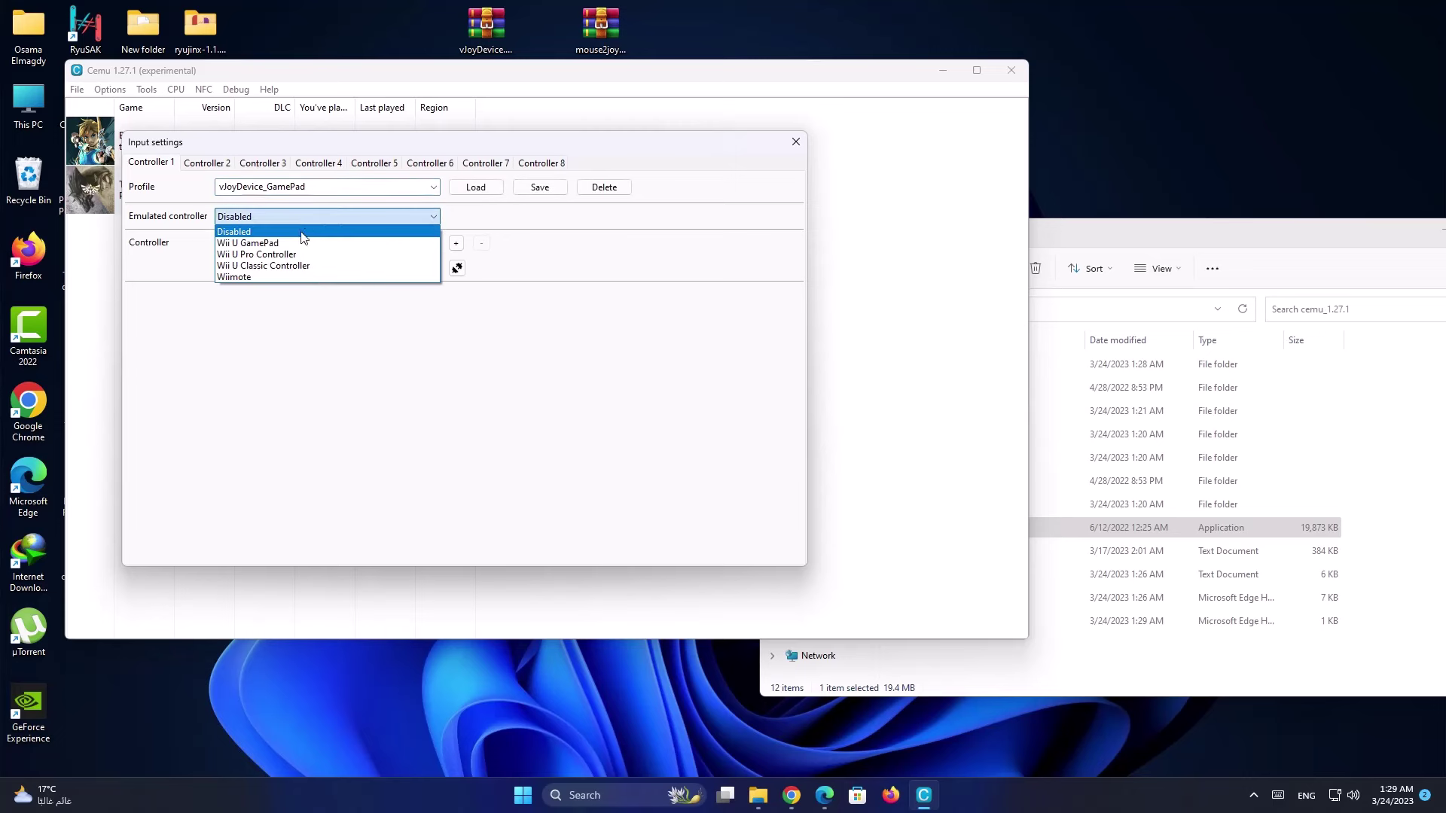
click(253, 246)
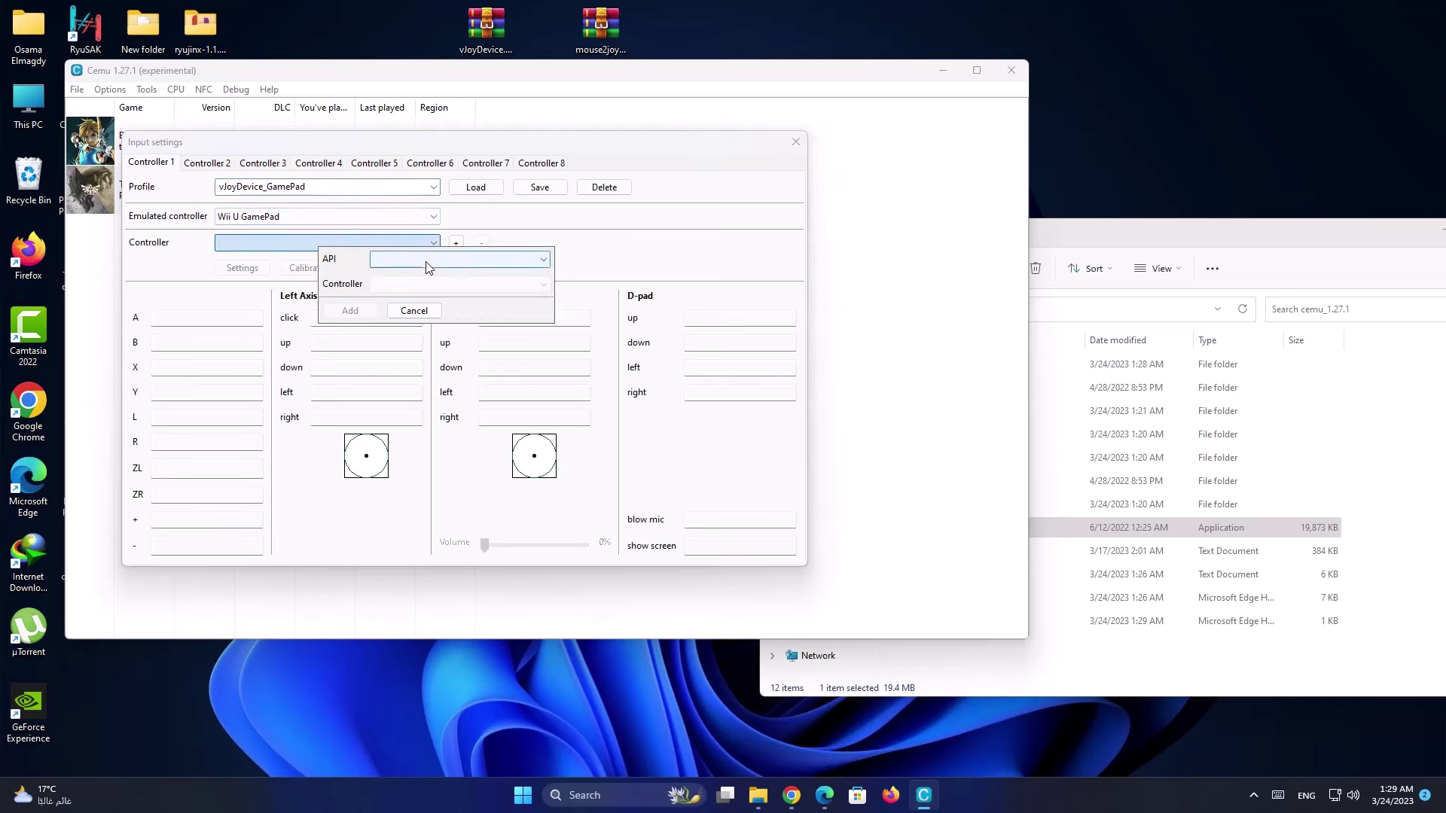
Add vJoy Device to Controller 1 using the DirectInput API.
click(427, 262)
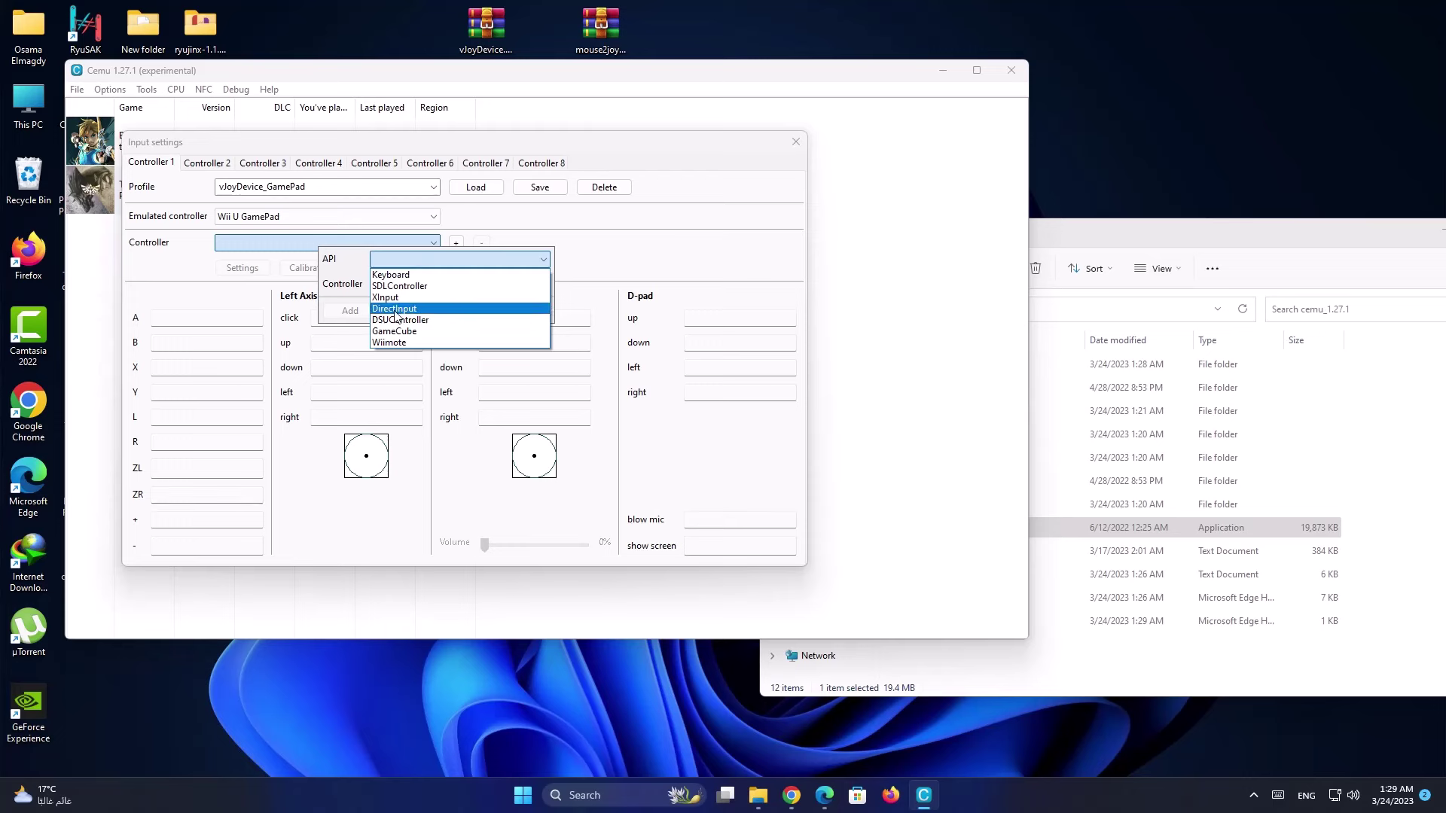
click(397, 315)
click(425, 285)
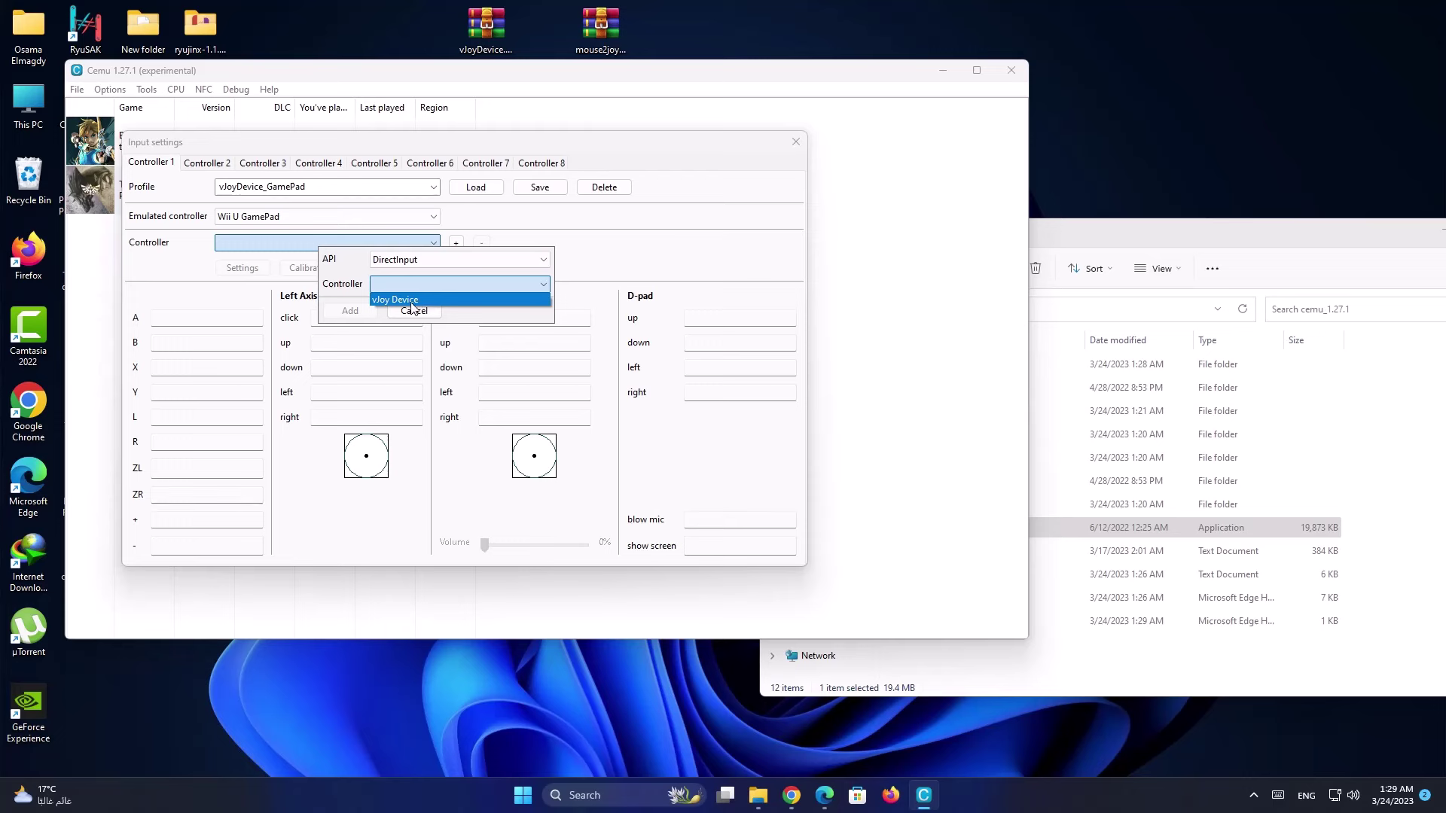
click(403, 301)
click(350, 310)
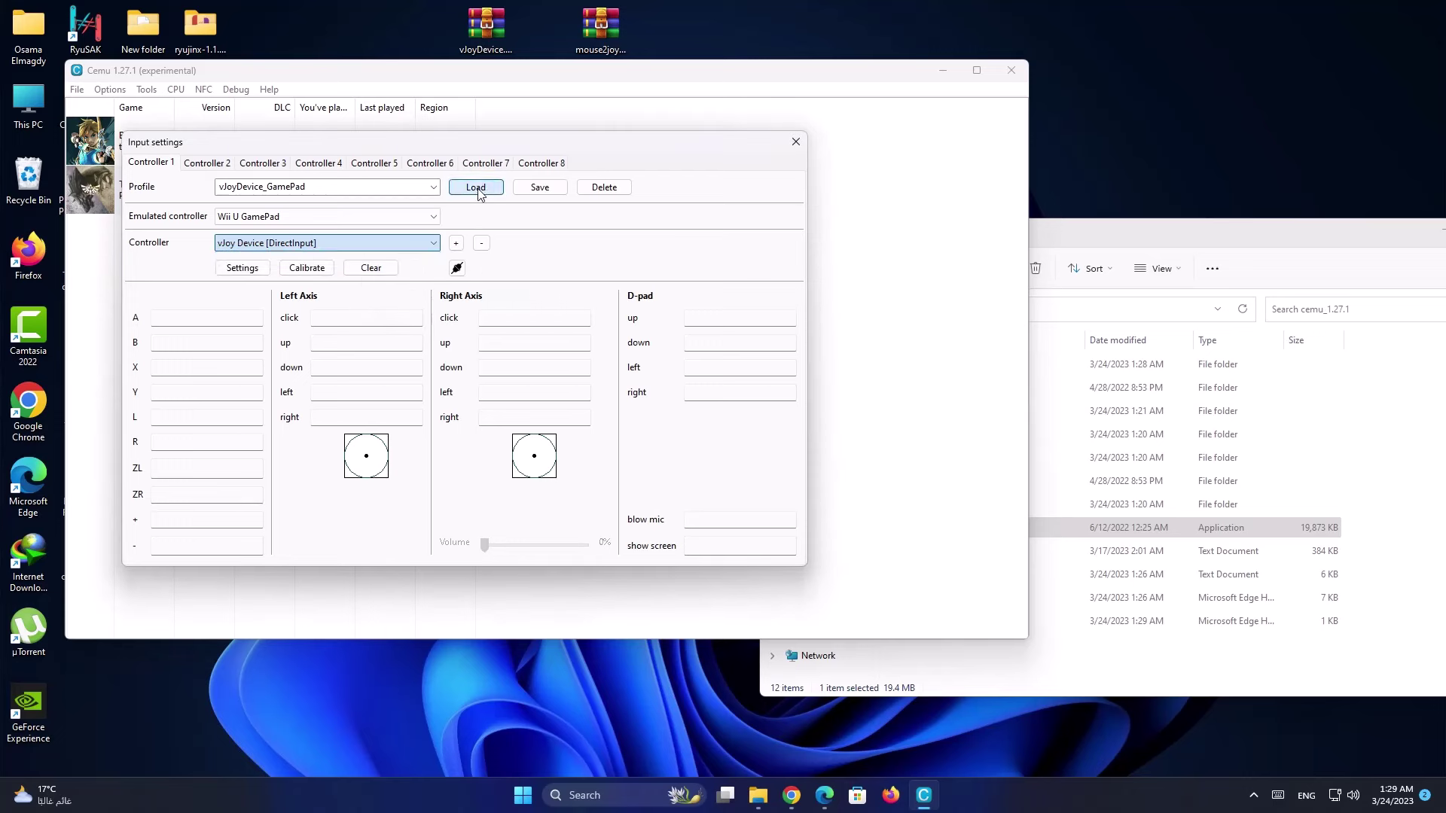
Load the vJoyDevice_GamePad profile for Controller 1, close the input settings and reopen them to check the button mappings.
click(478, 188)
click(796, 141)
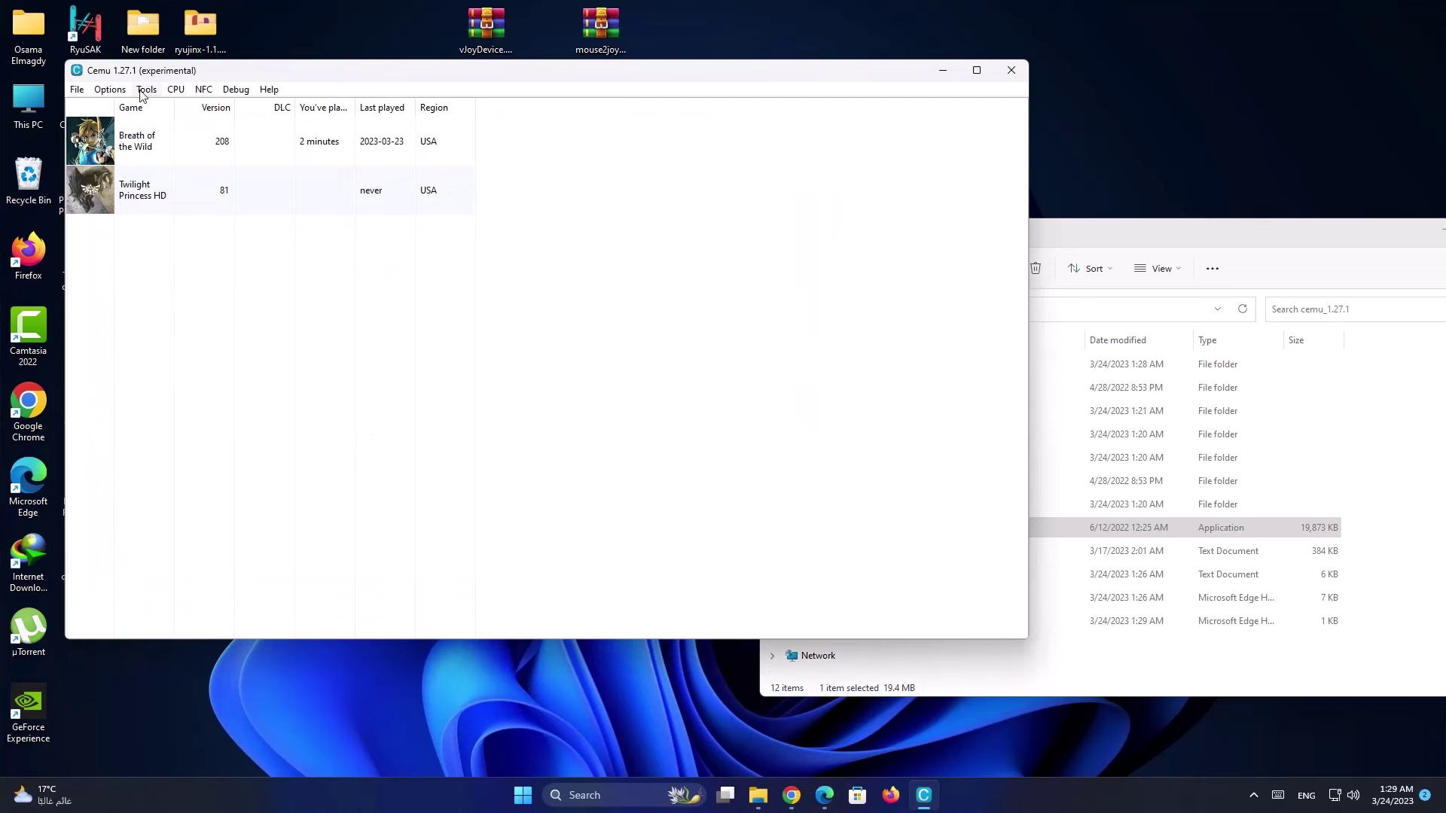
click(110, 89)
click(144, 180)
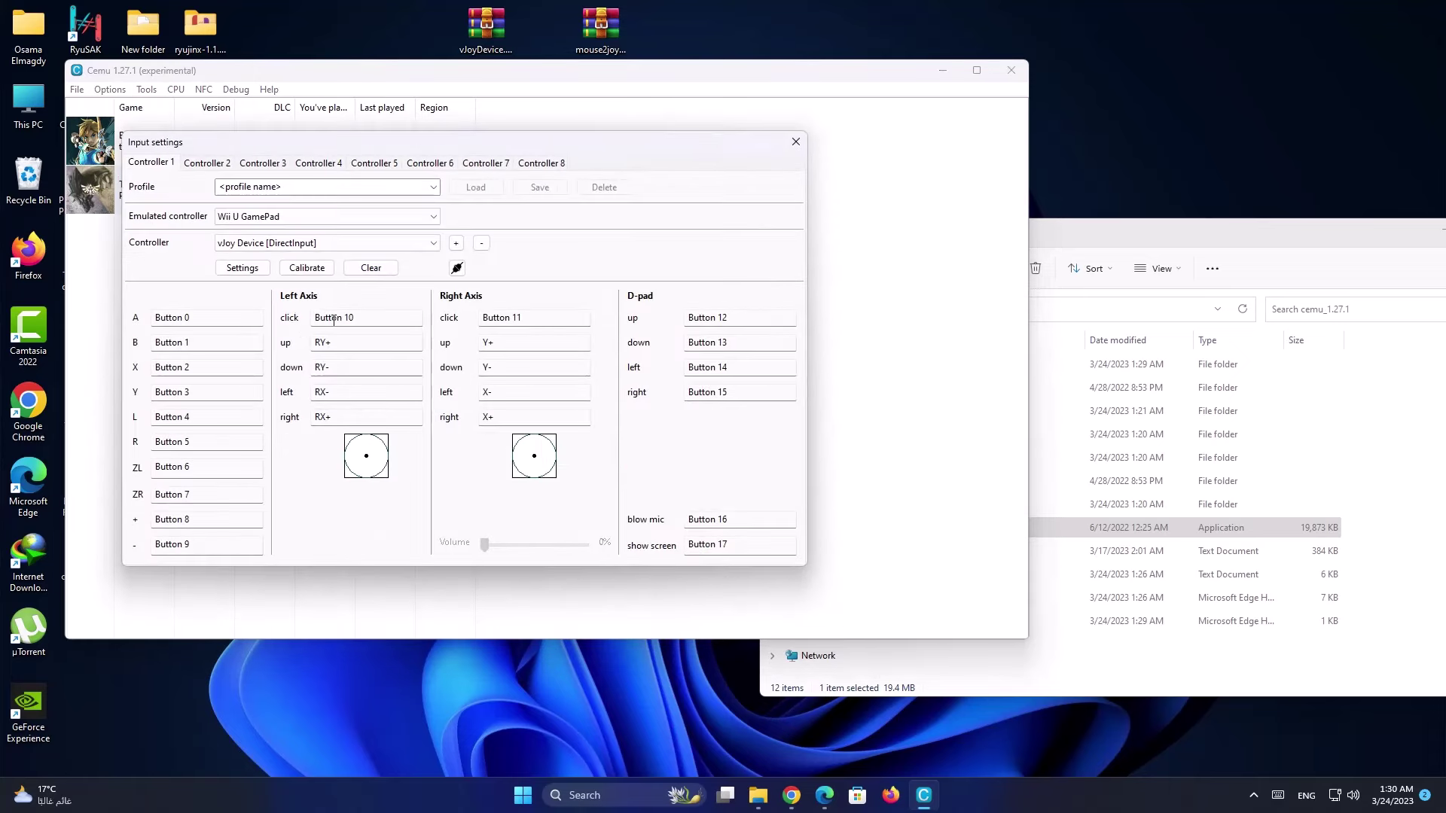
For Controller 2, select the vJoyDevice_Pro profile and set the emulated controller to Wii U Pro Controller.
click(208, 162)
click(324, 188)
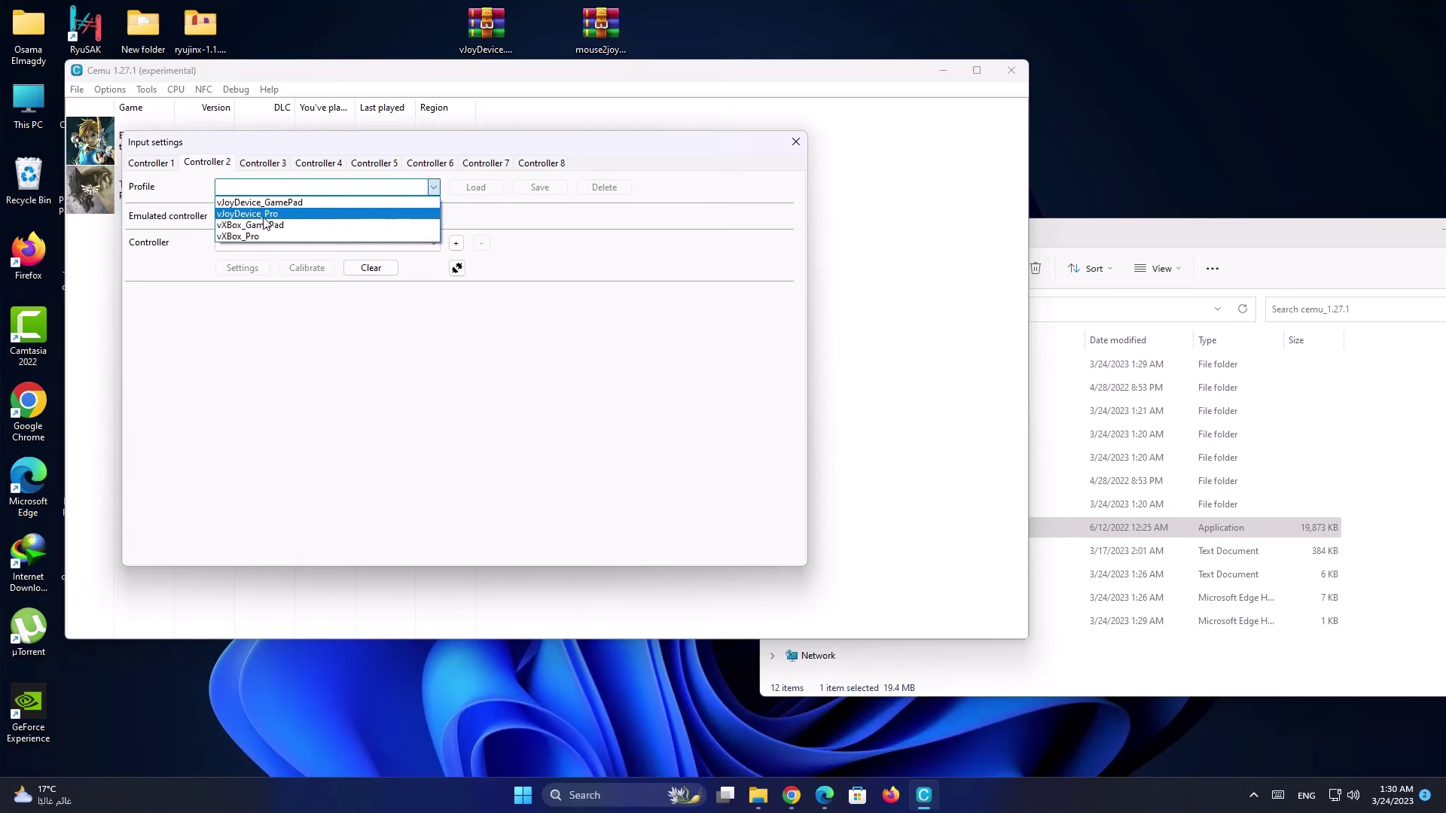
click(265, 214)
click(313, 217)
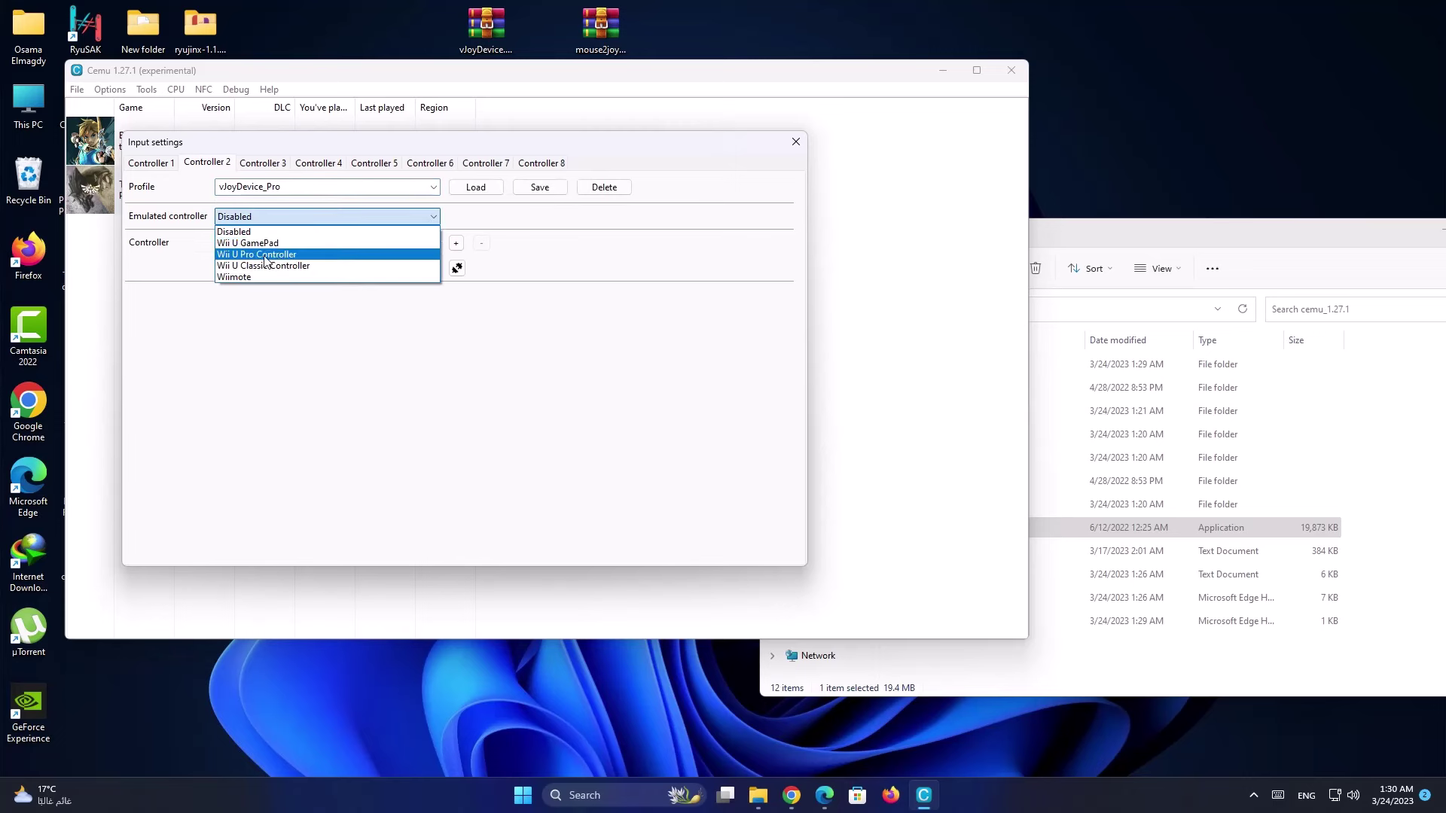
click(265, 255)
Add vJoy Device to Controller 2 using the DirectInput API.
click(456, 243)
click(458, 258)
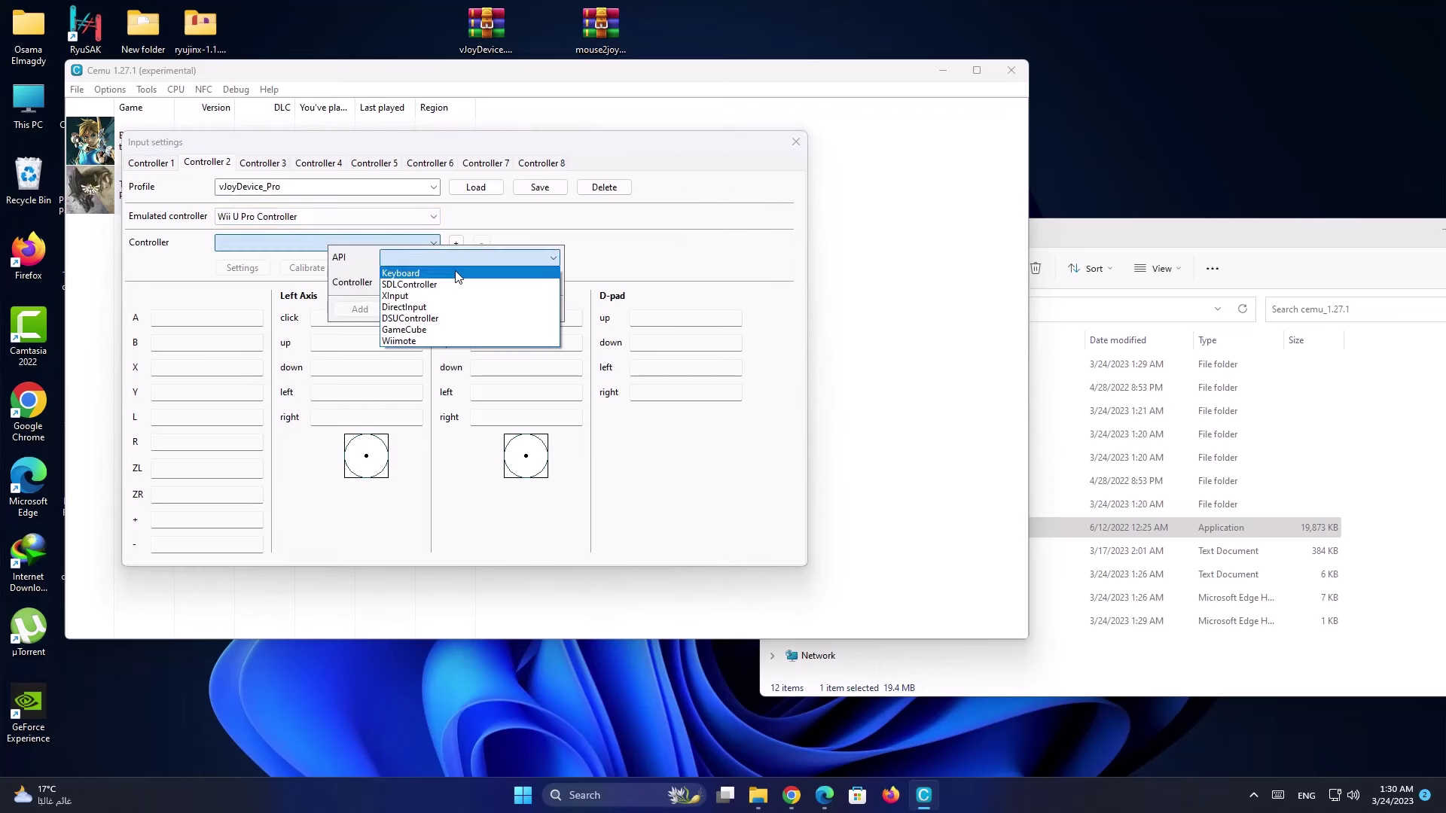
click(404, 308)
click(413, 282)
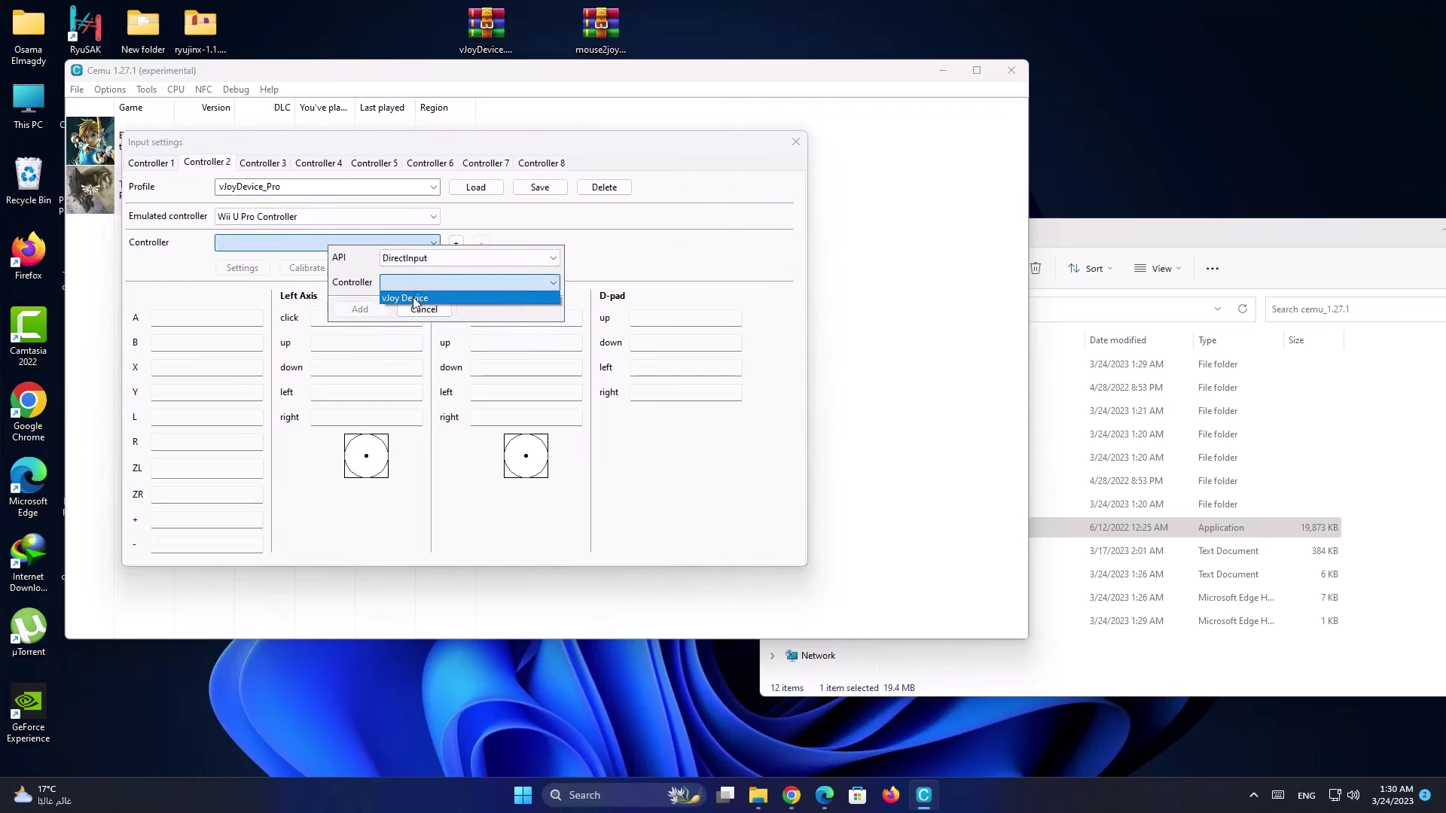
click(412, 297)
click(360, 309)
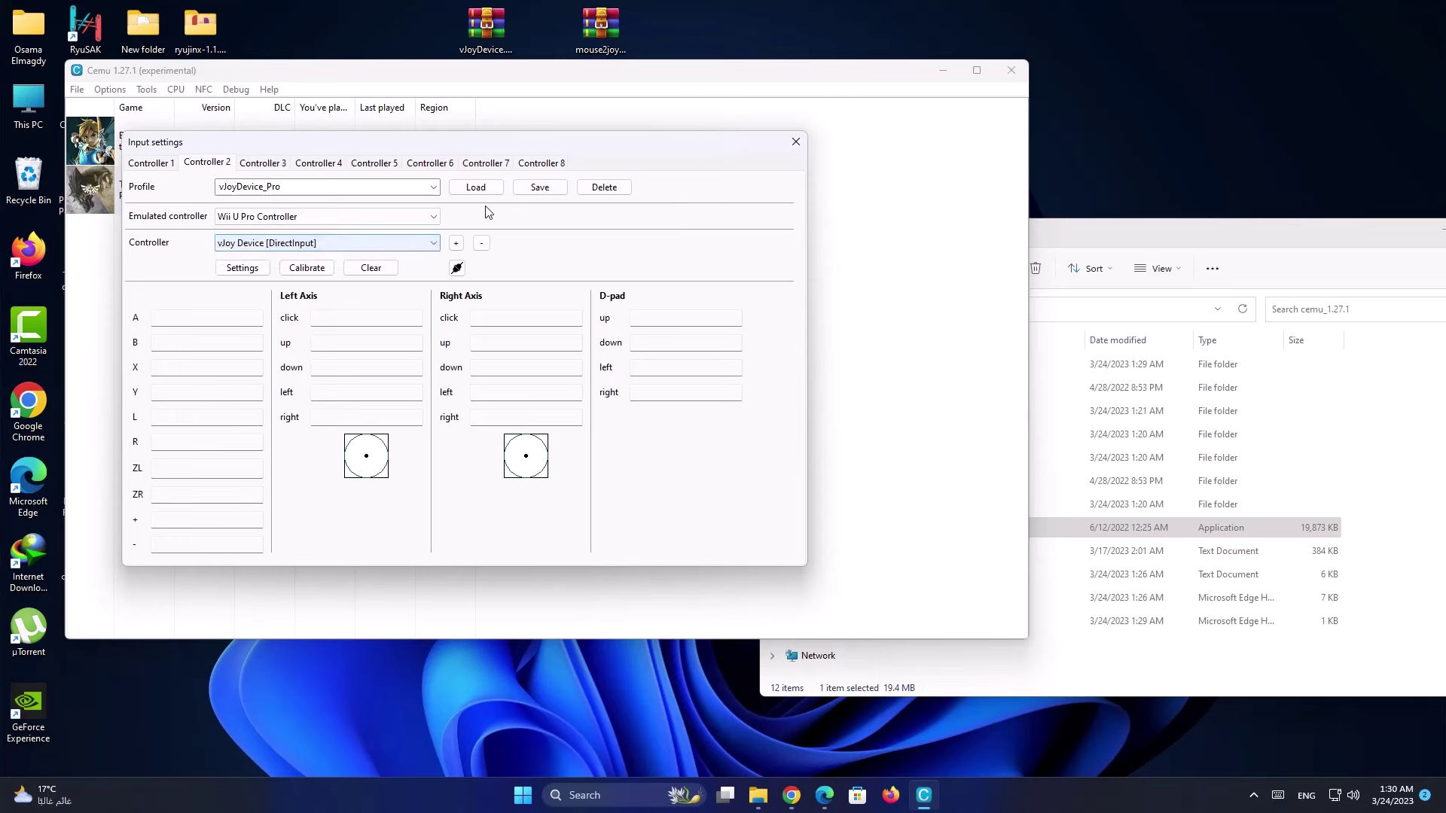
Load the vJoyDevice_Pro profile for Controller 2, reopen the input settings to check both controllers, and close them.
click(476, 187)
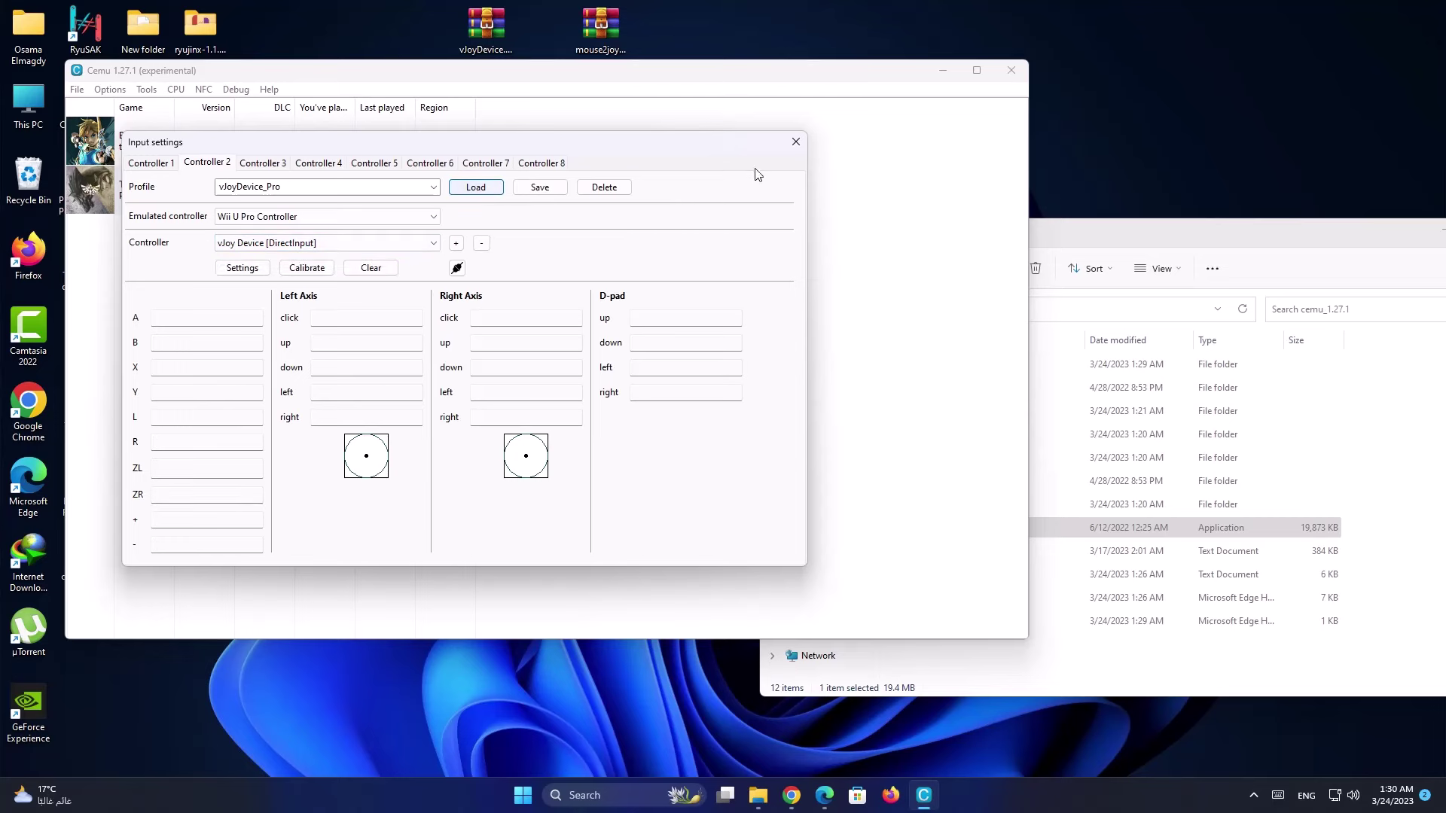
click(795, 142)
click(110, 89)
click(155, 182)
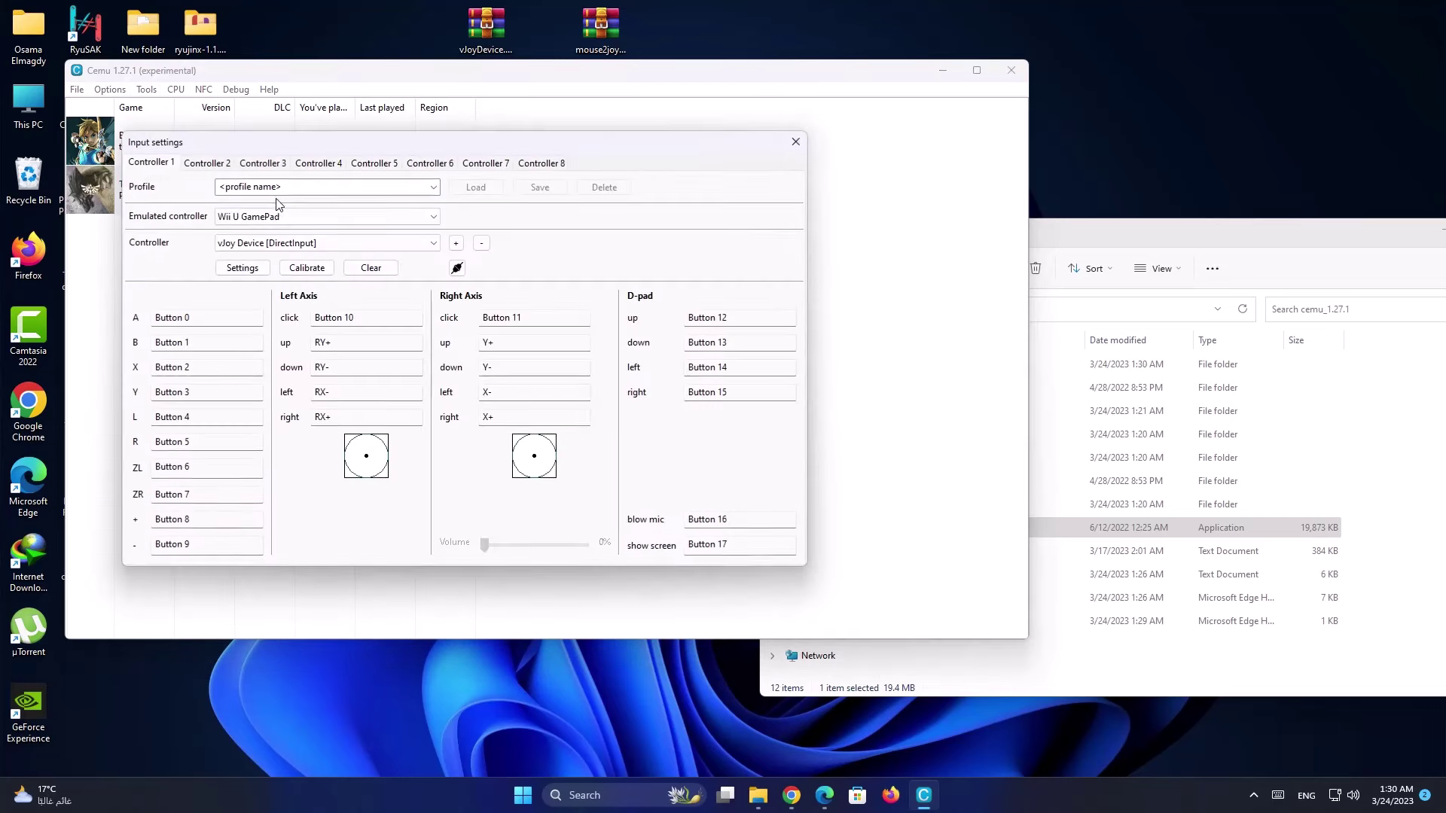
click(206, 164)
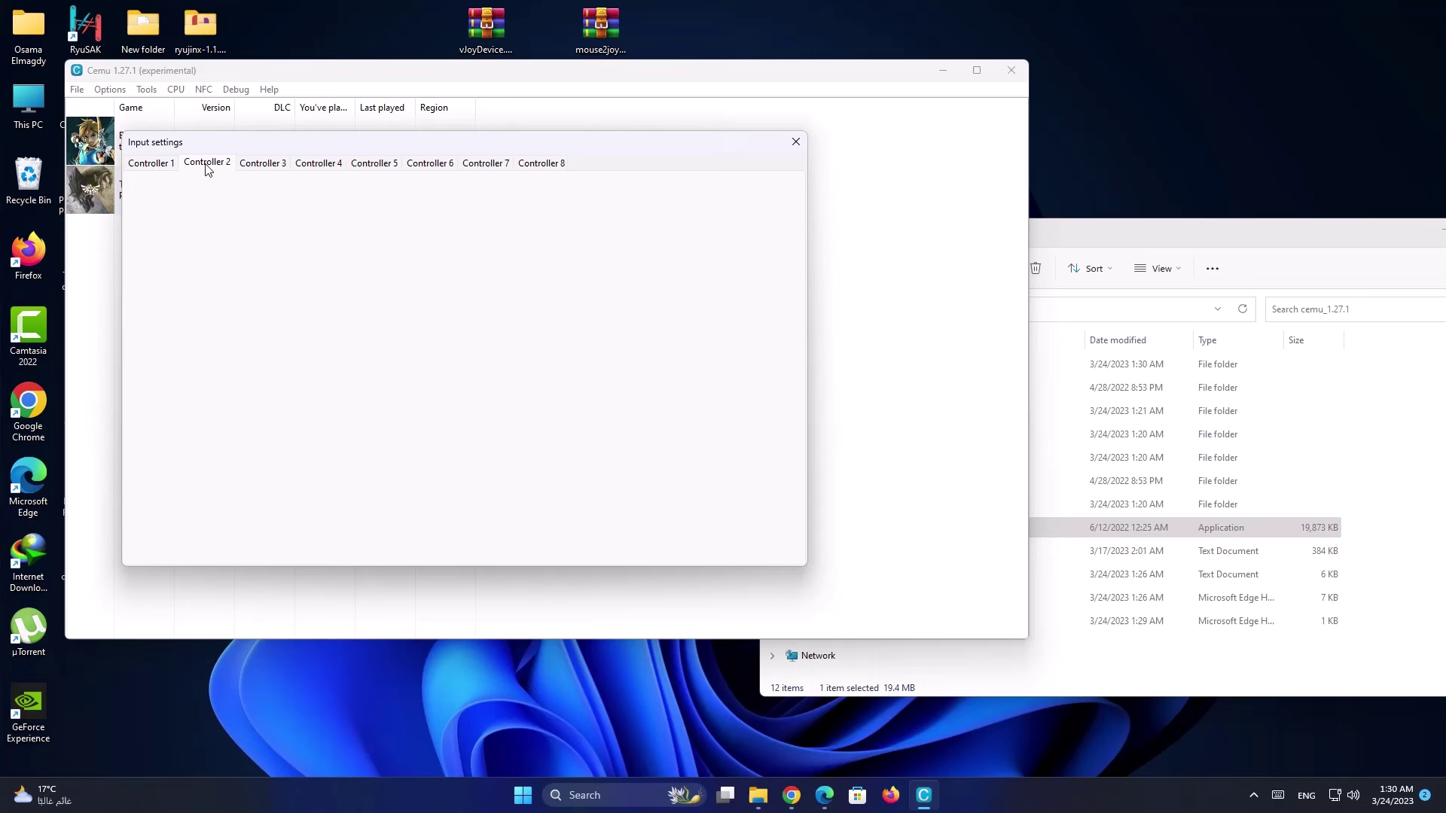
click(794, 142)
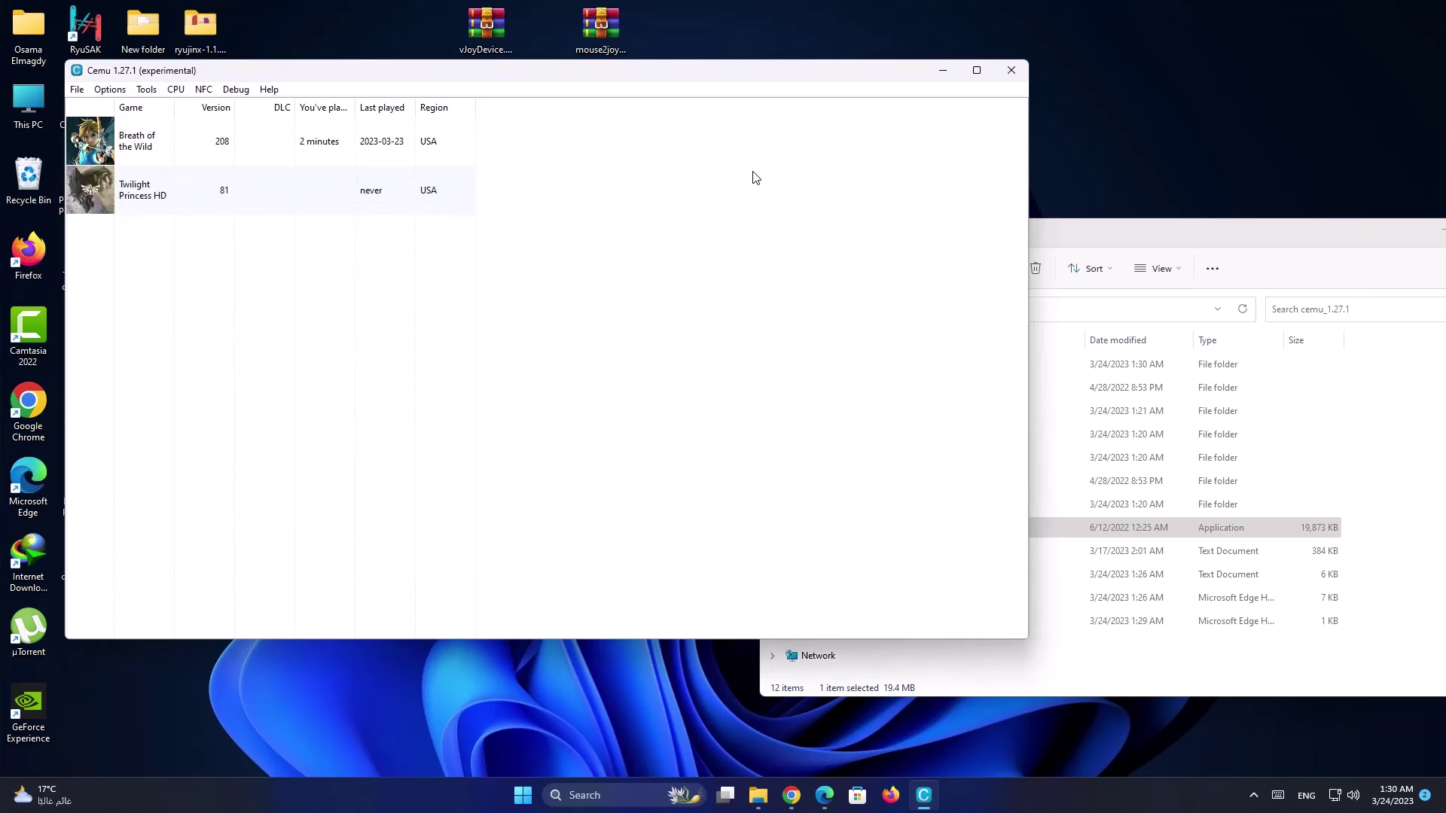
Open the mouse2joystick_custom_CEMU folder on the desktop, run mouse2joystick_Custom_CEMU.exe and allow it to make changes.
drag(677, 81, 777, 199)
double_click(604, 109)
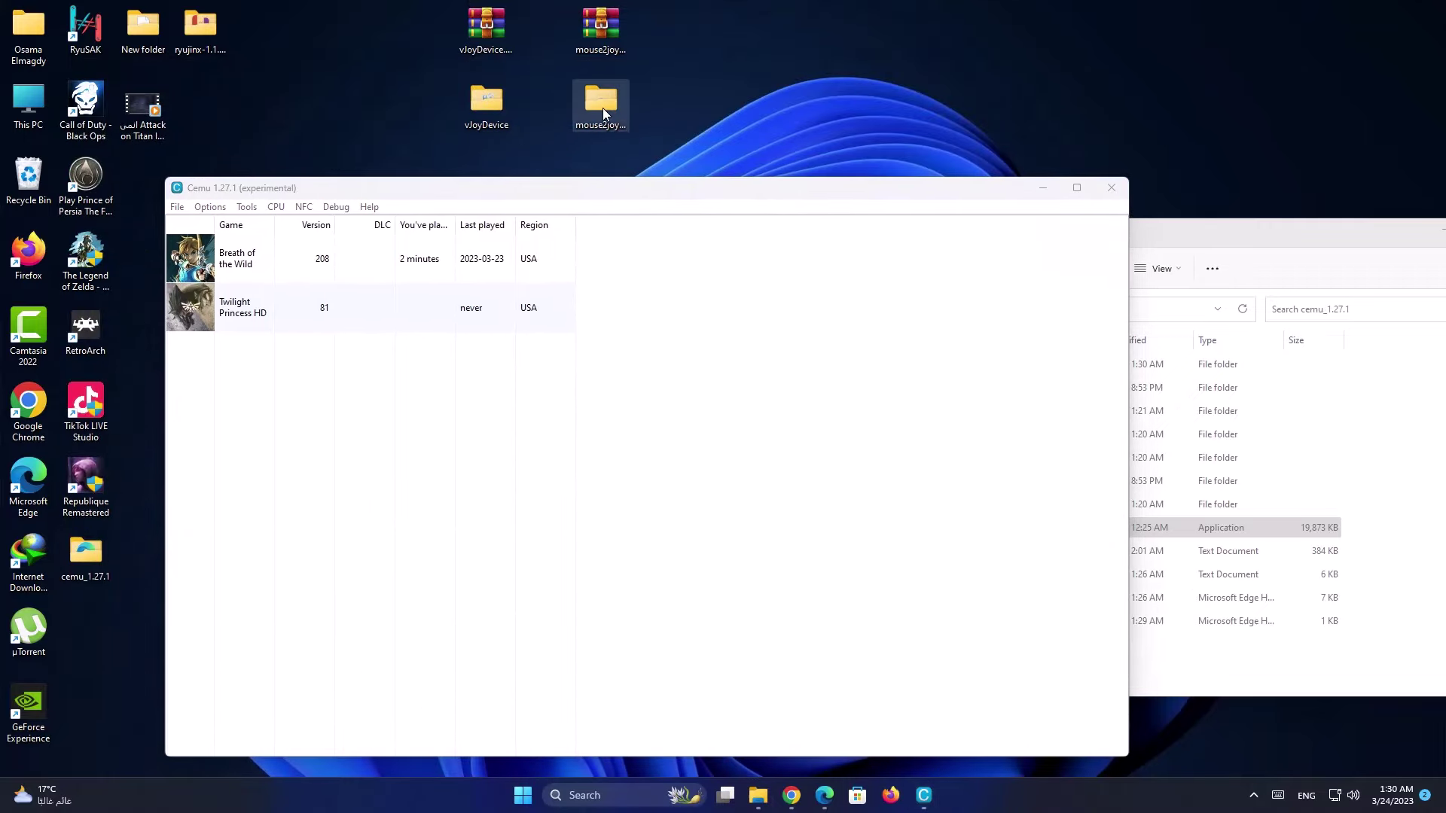
drag(368, 21, 1069, 103)
right_click(889, 277)
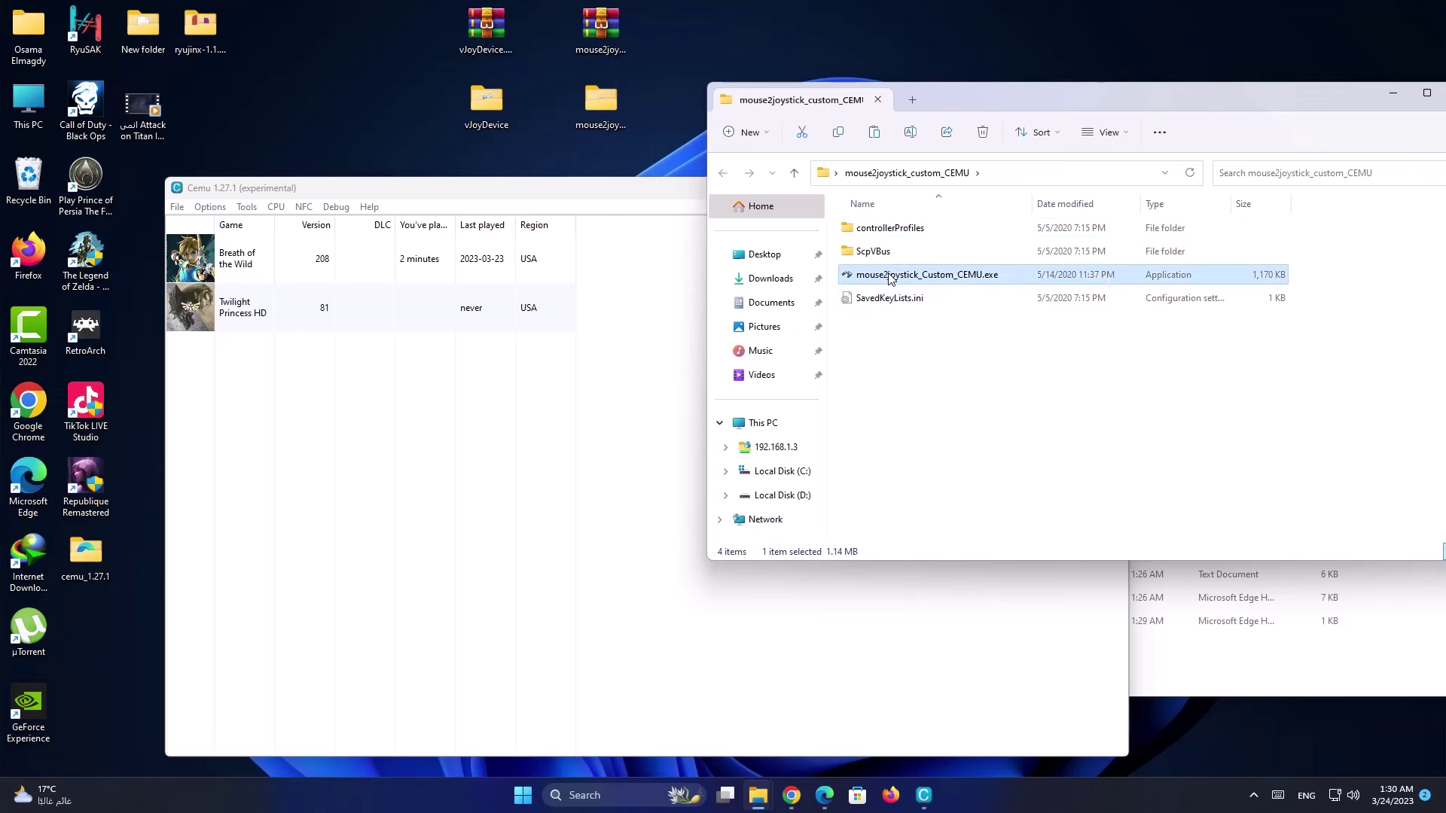
click(950, 347)
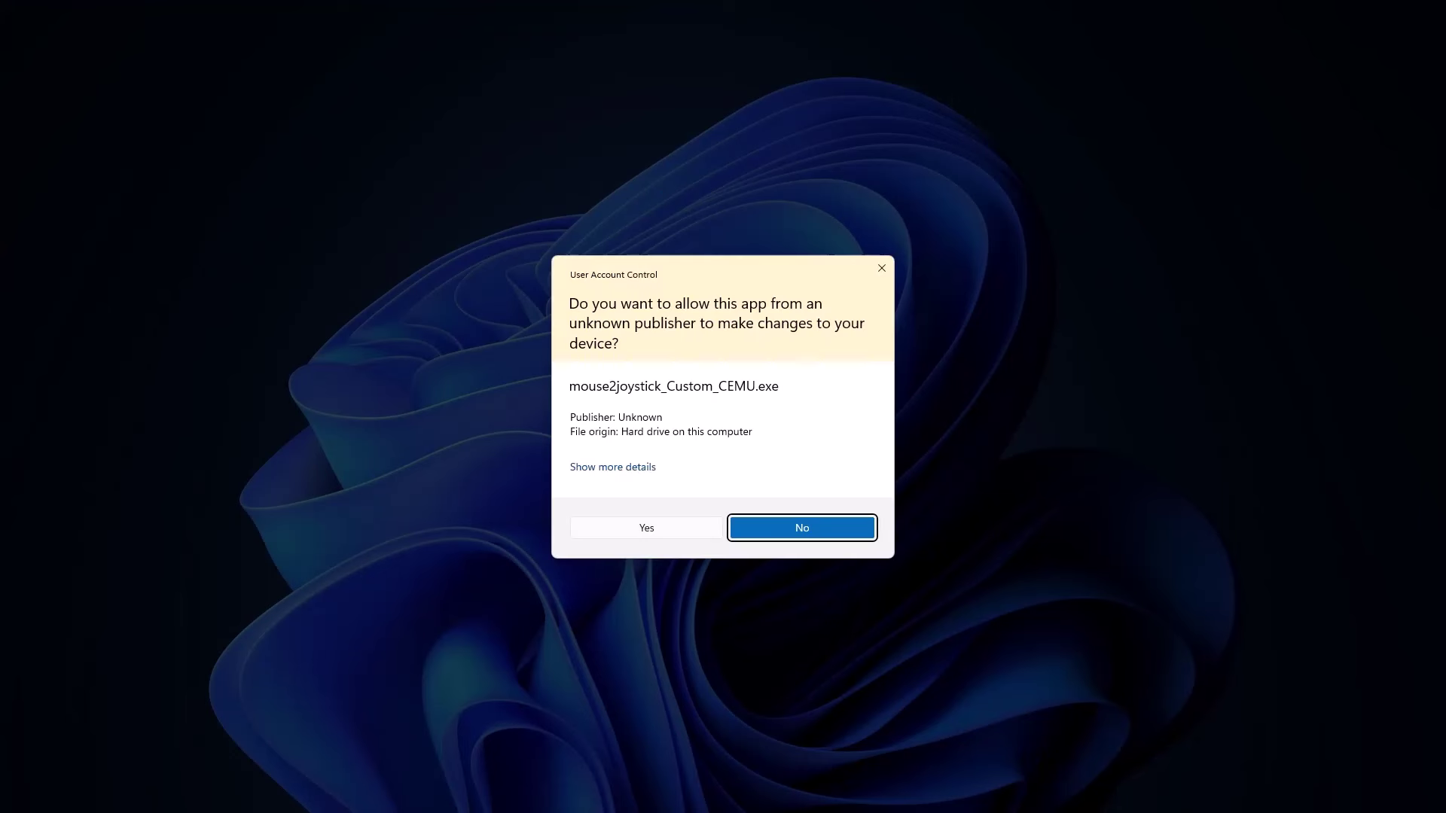
click(646, 527)
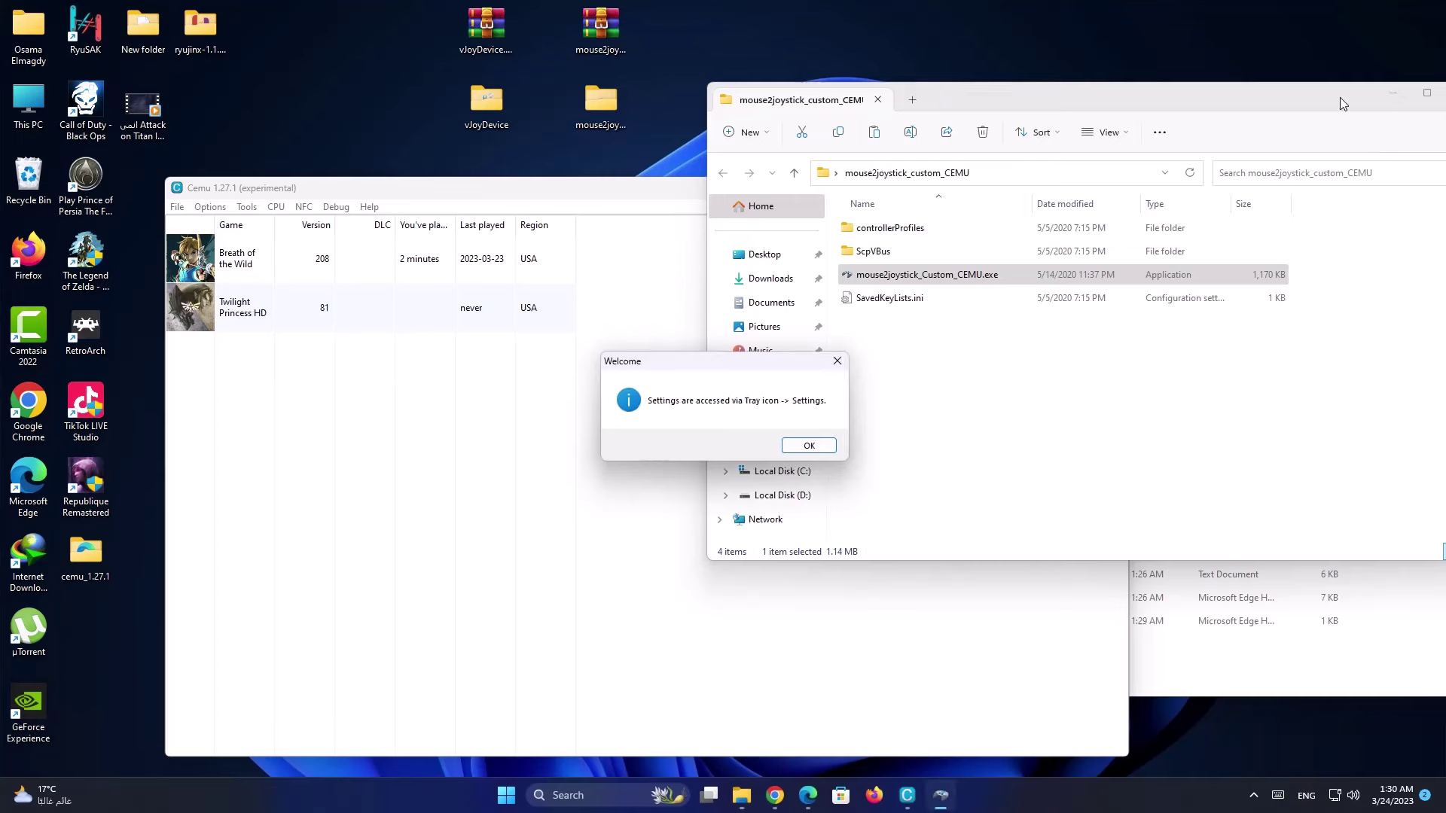
Clear away the folder window and the welcome message, and open the Mouse2Joystick Custom for CEMU settings.
click(1340, 97)
click(1375, 108)
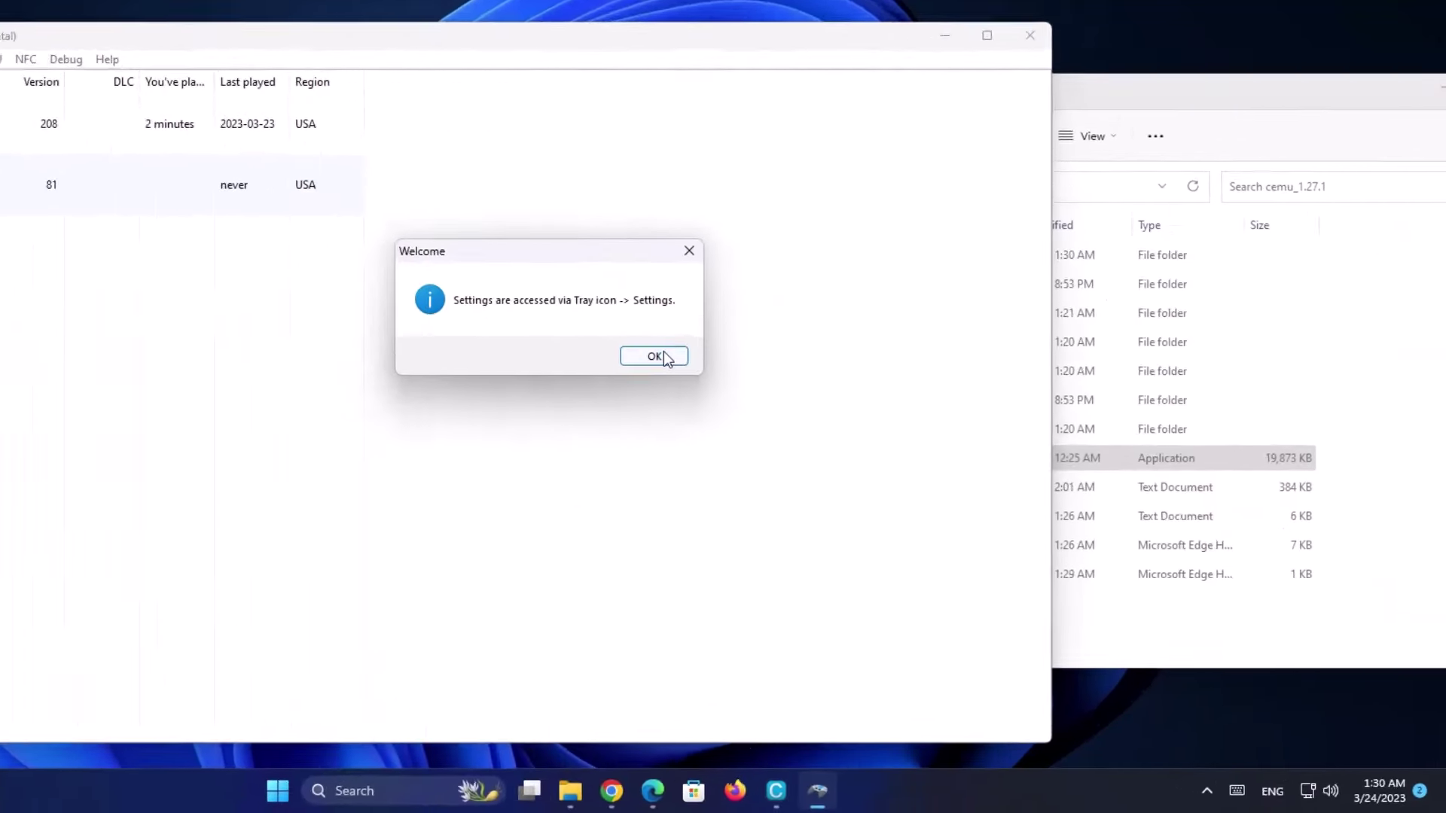
click(809, 445)
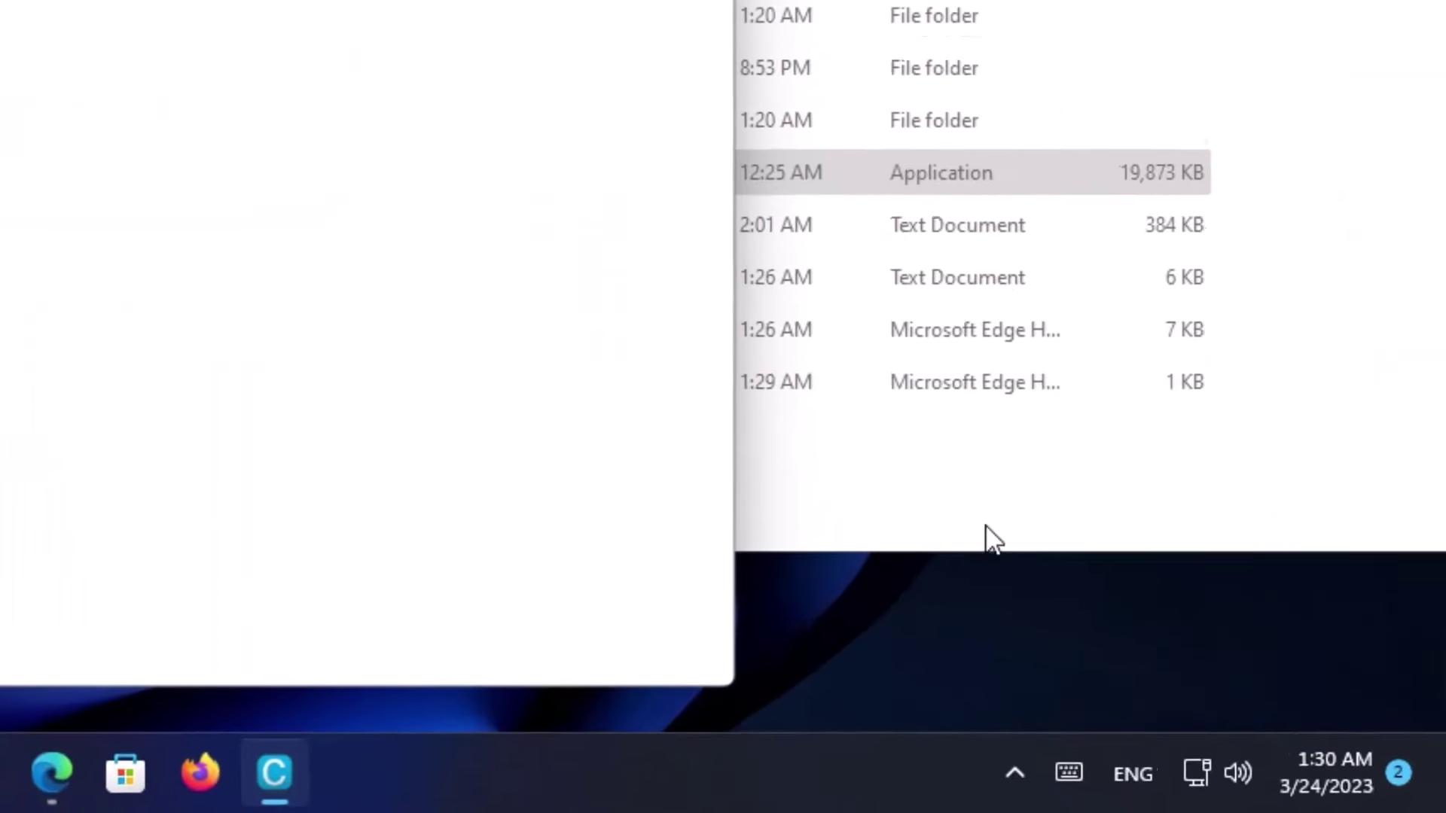
click(1253, 796)
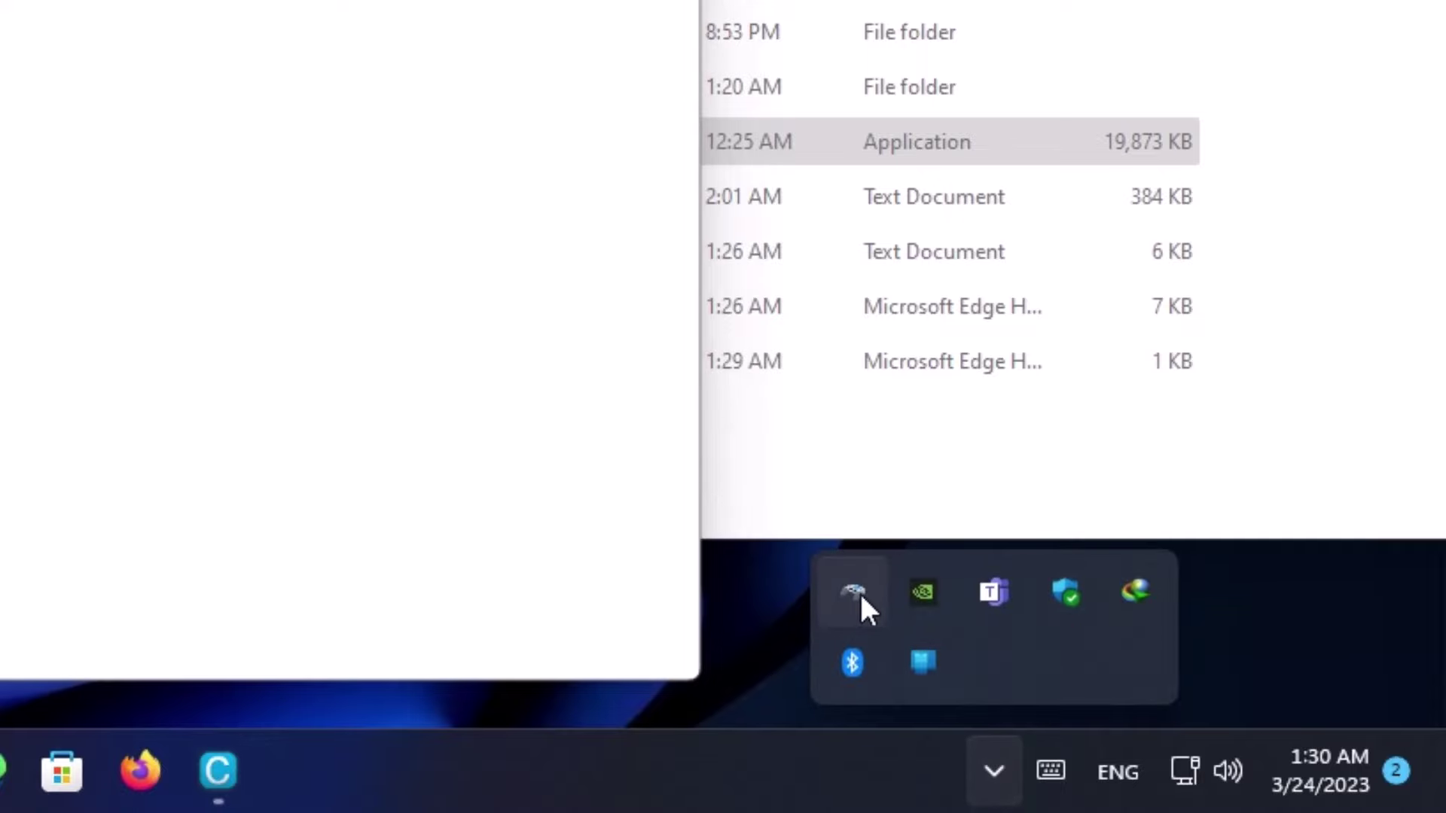
click(855, 592)
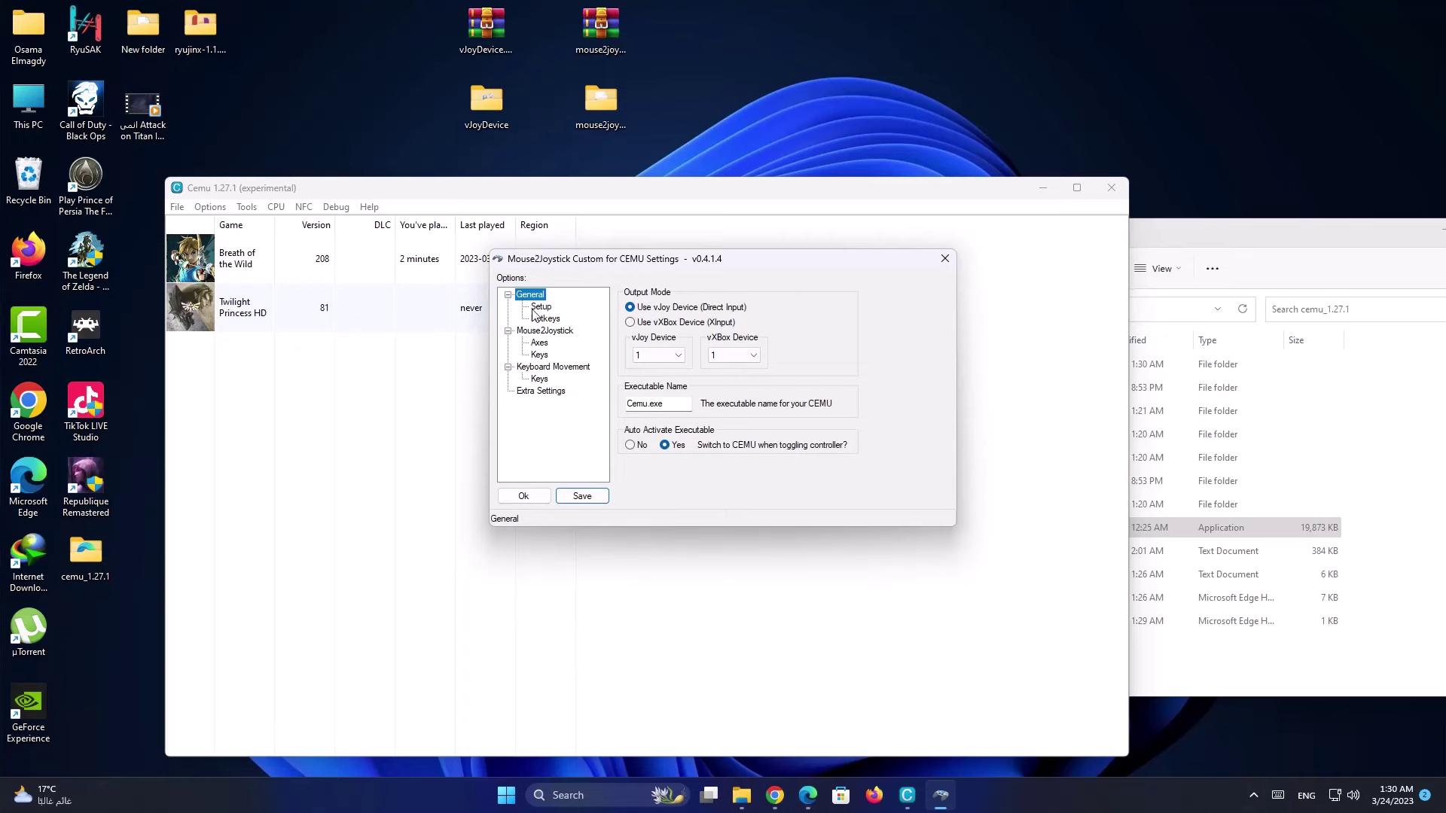
Check the general setup, hotkey and mouse key settings, and set Invert Y-Axis to Yes for the mouse-to-joystick axes.
click(538, 307)
click(543, 320)
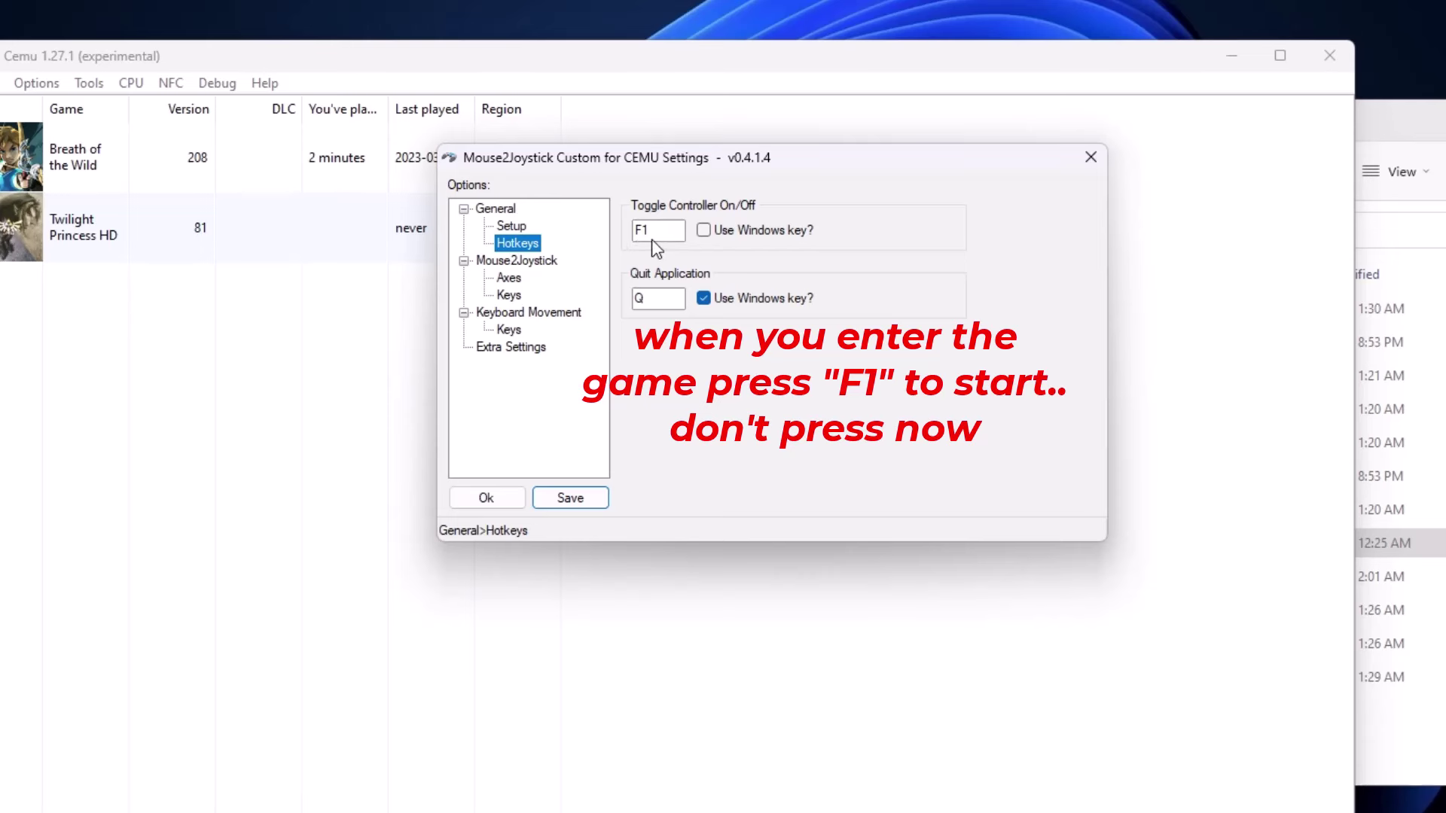
click(515, 295)
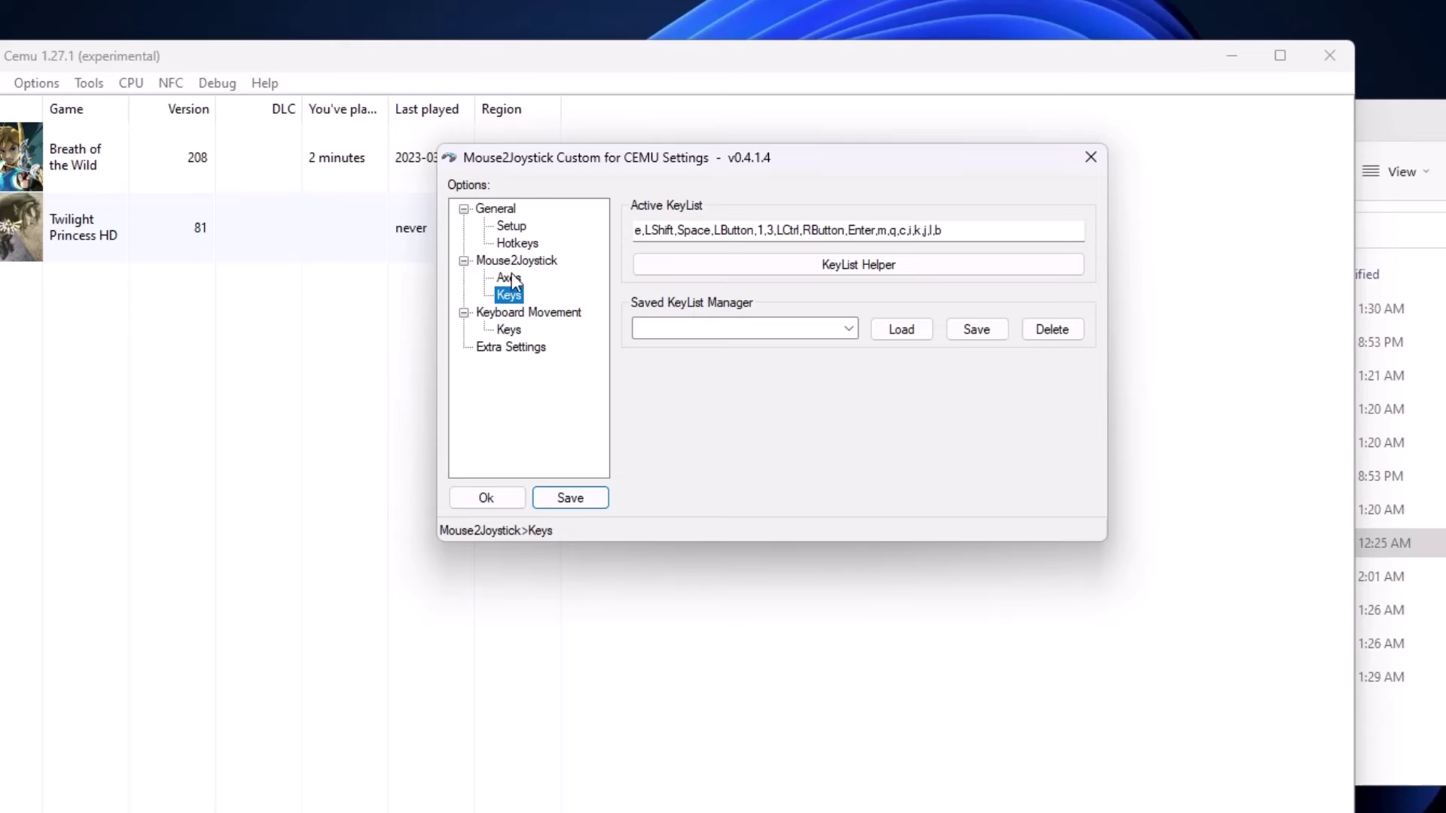
click(524, 279)
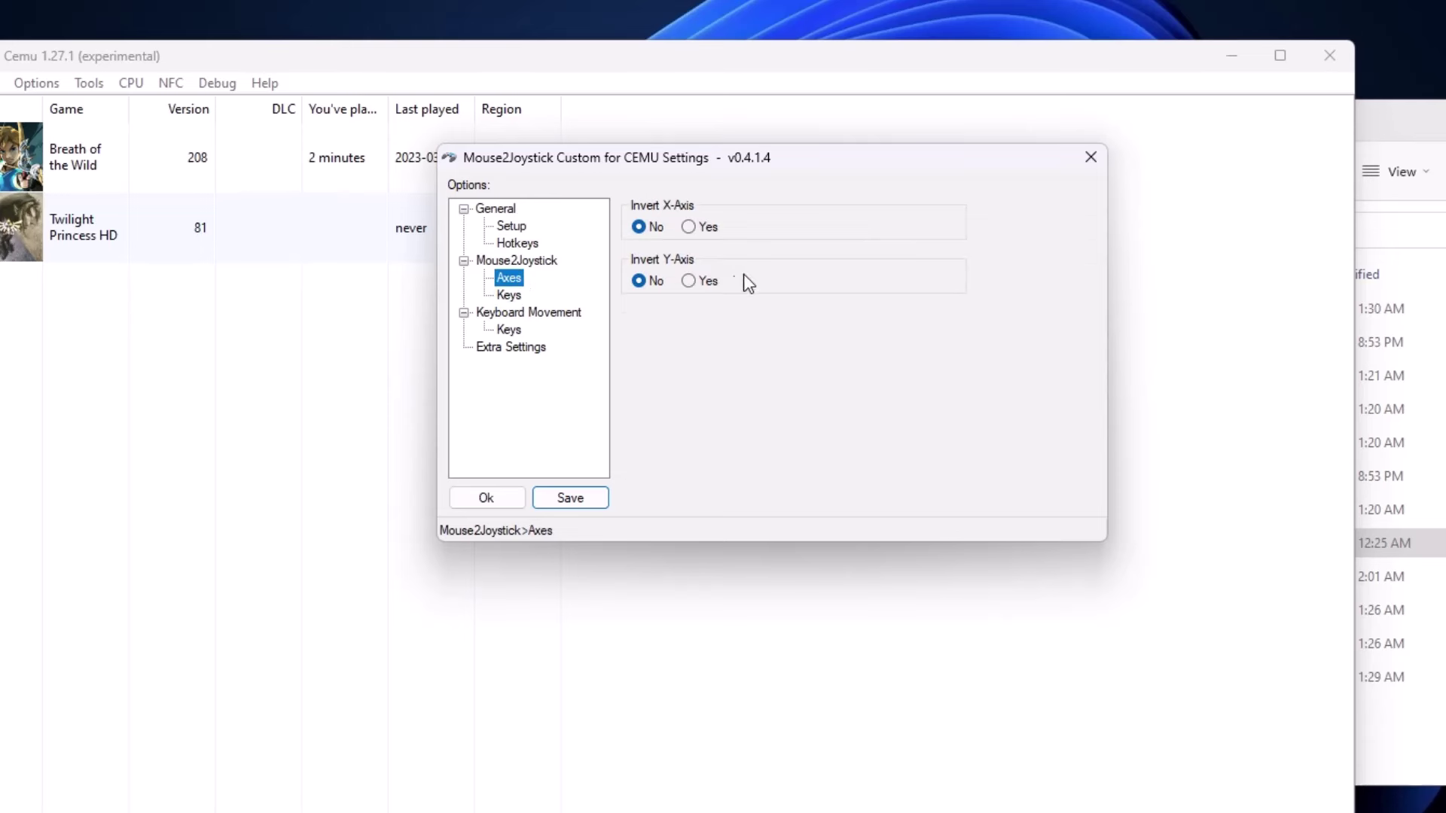
click(702, 284)
Review the controller button assignments of the active Mouse2Joystick key list in the KeyList Helper, and close it.
click(510, 297)
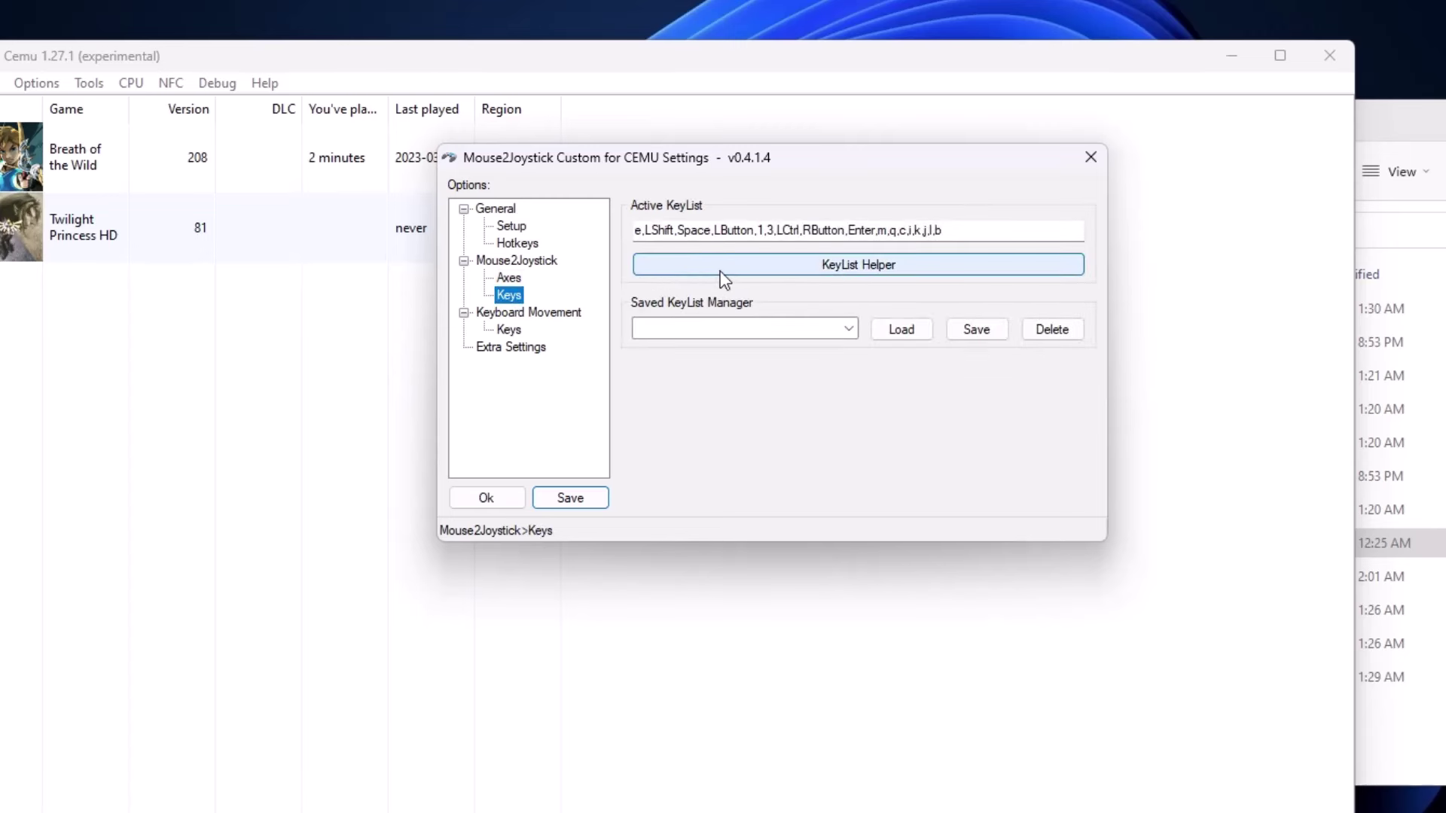
click(893, 265)
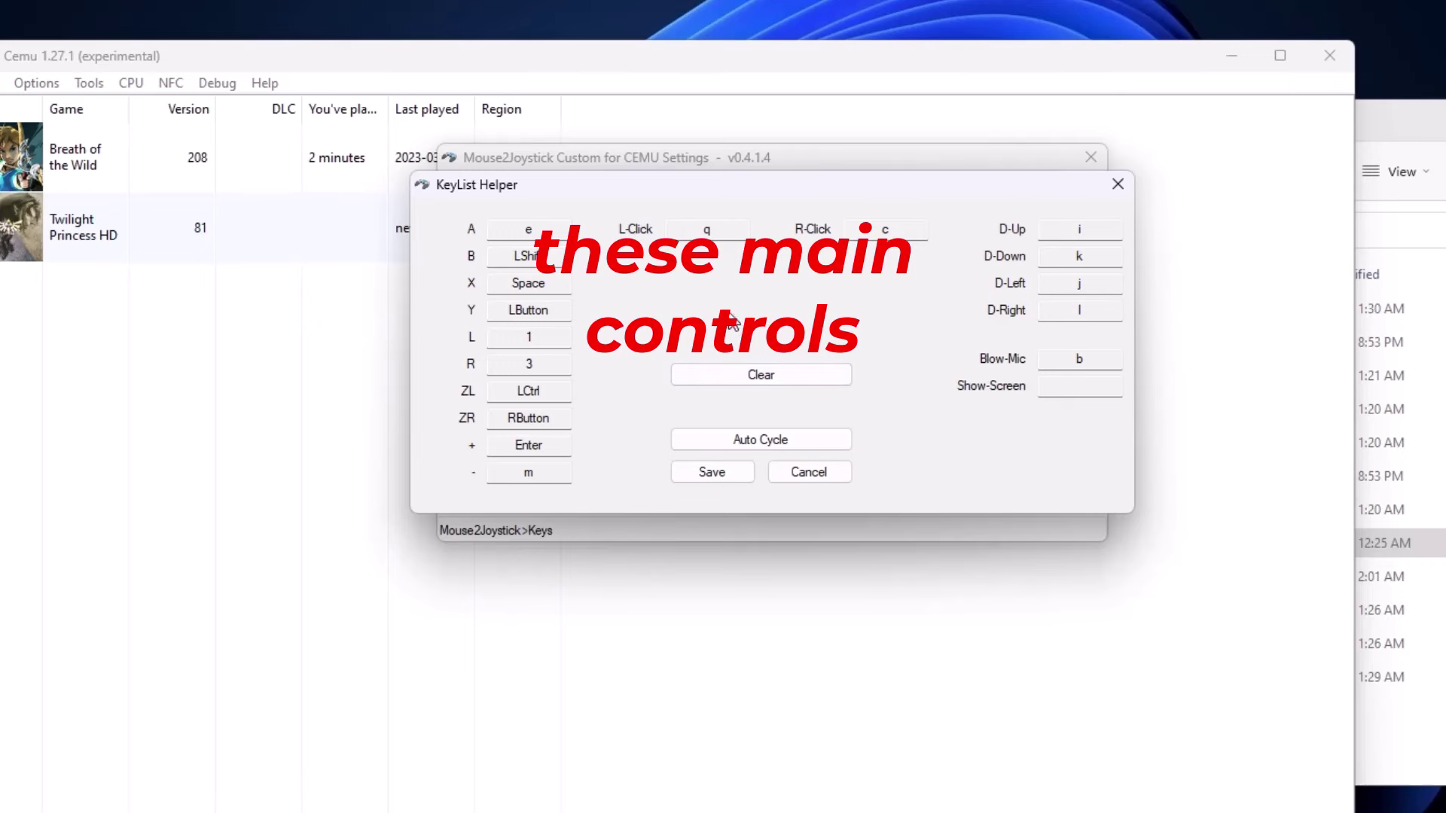
click(1117, 184)
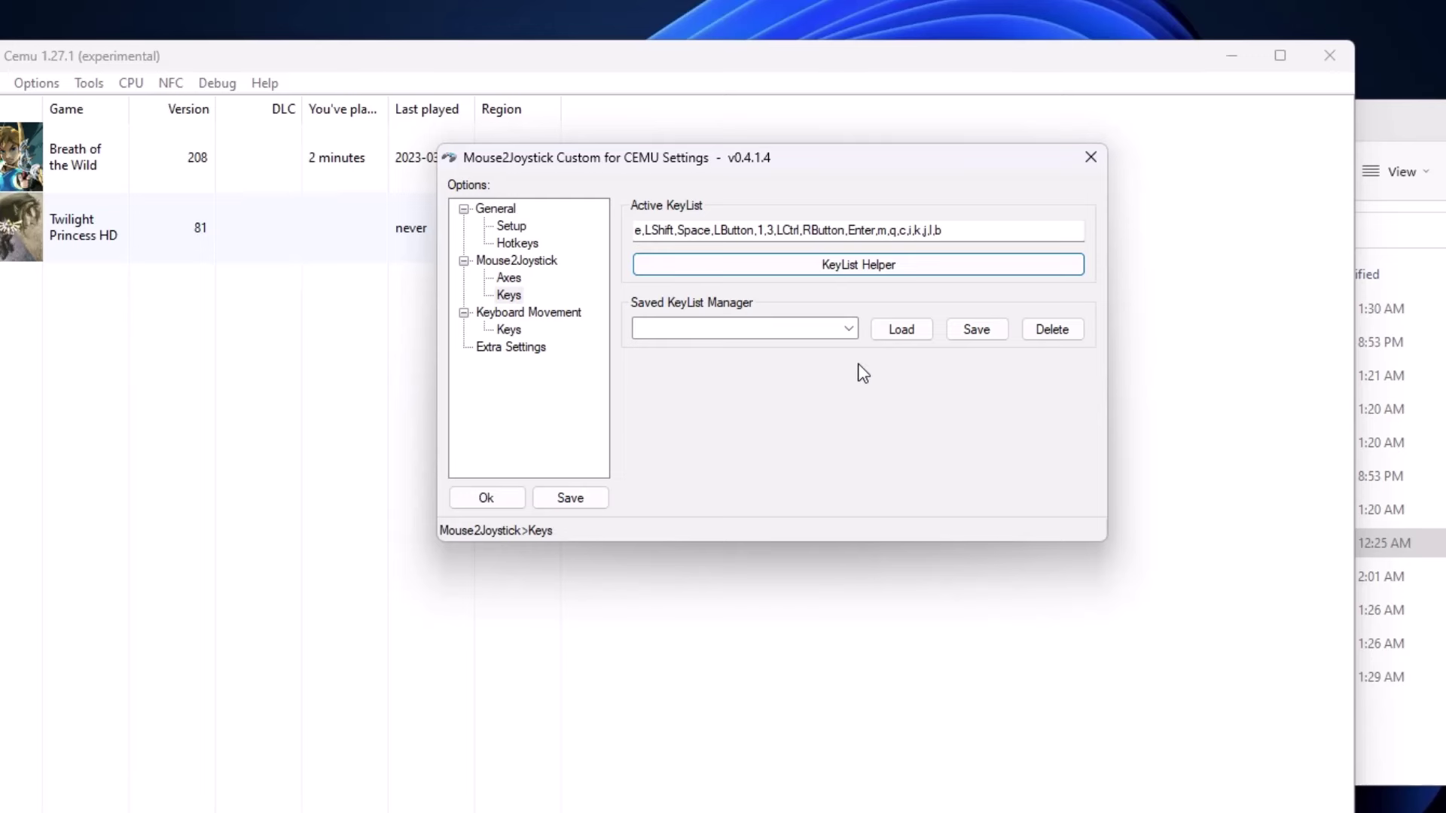
Load the saved BotW key list as the active Mouse2Joystick key list and save it.
click(849, 329)
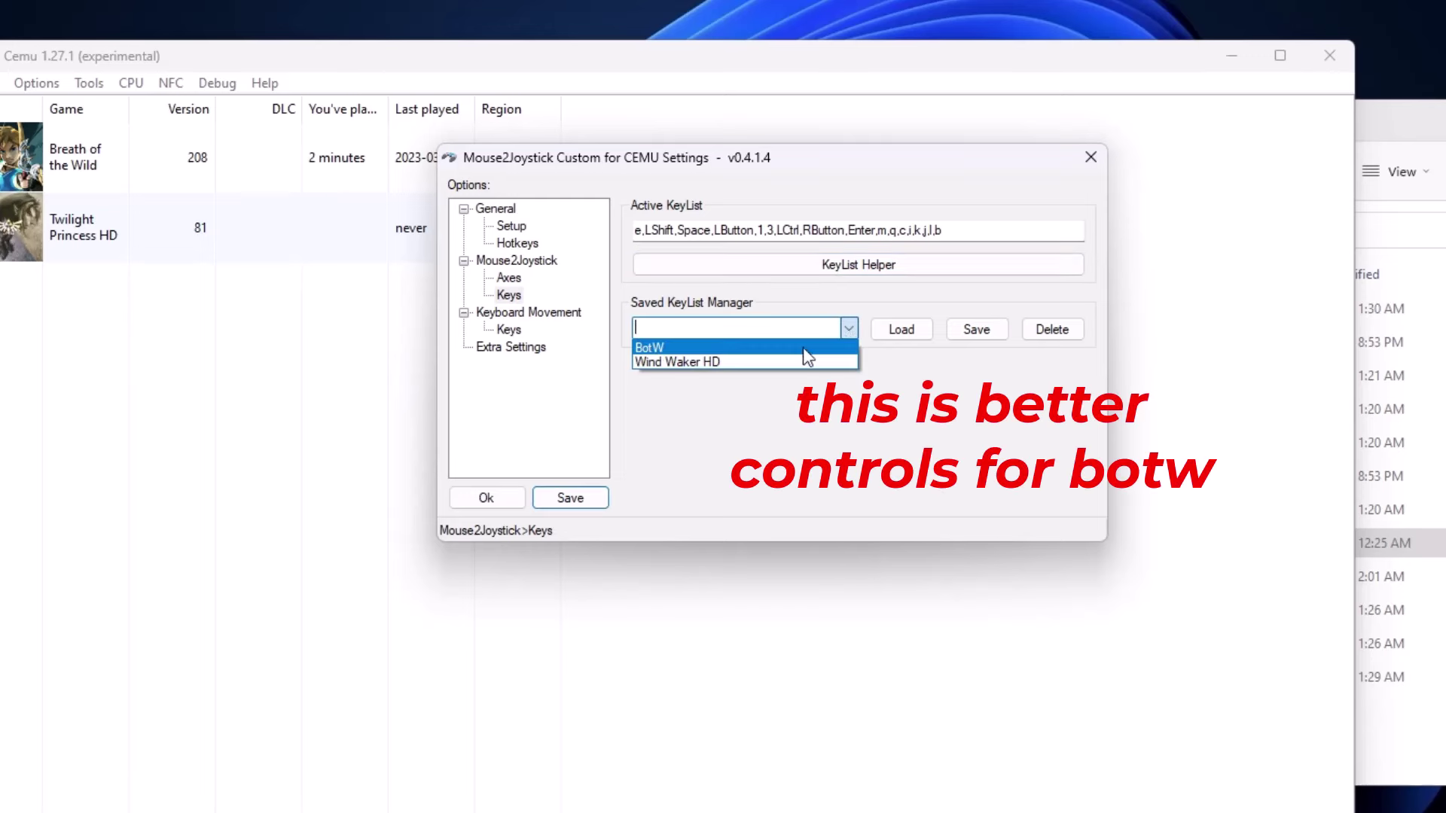
click(661, 348)
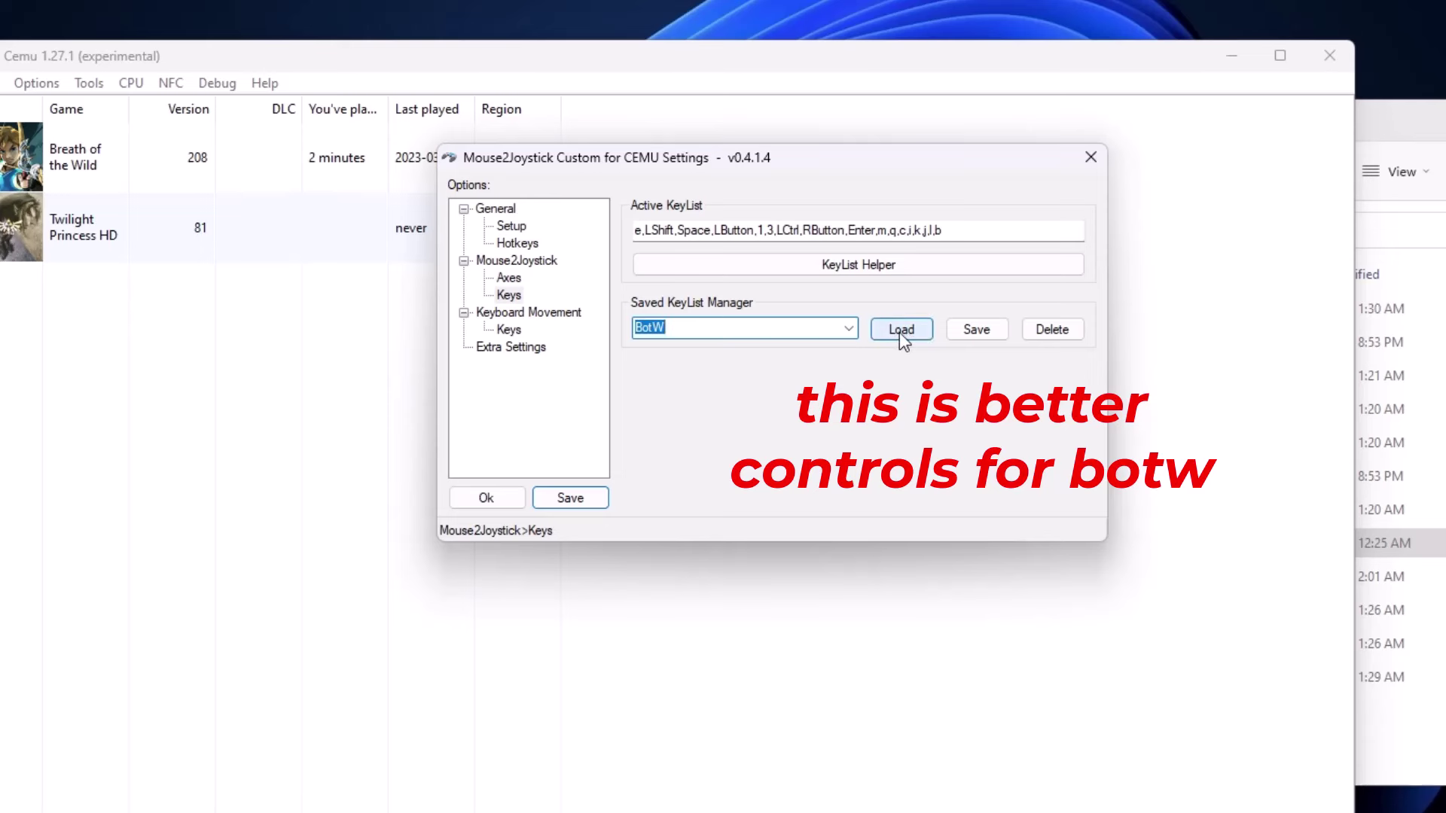
click(906, 335)
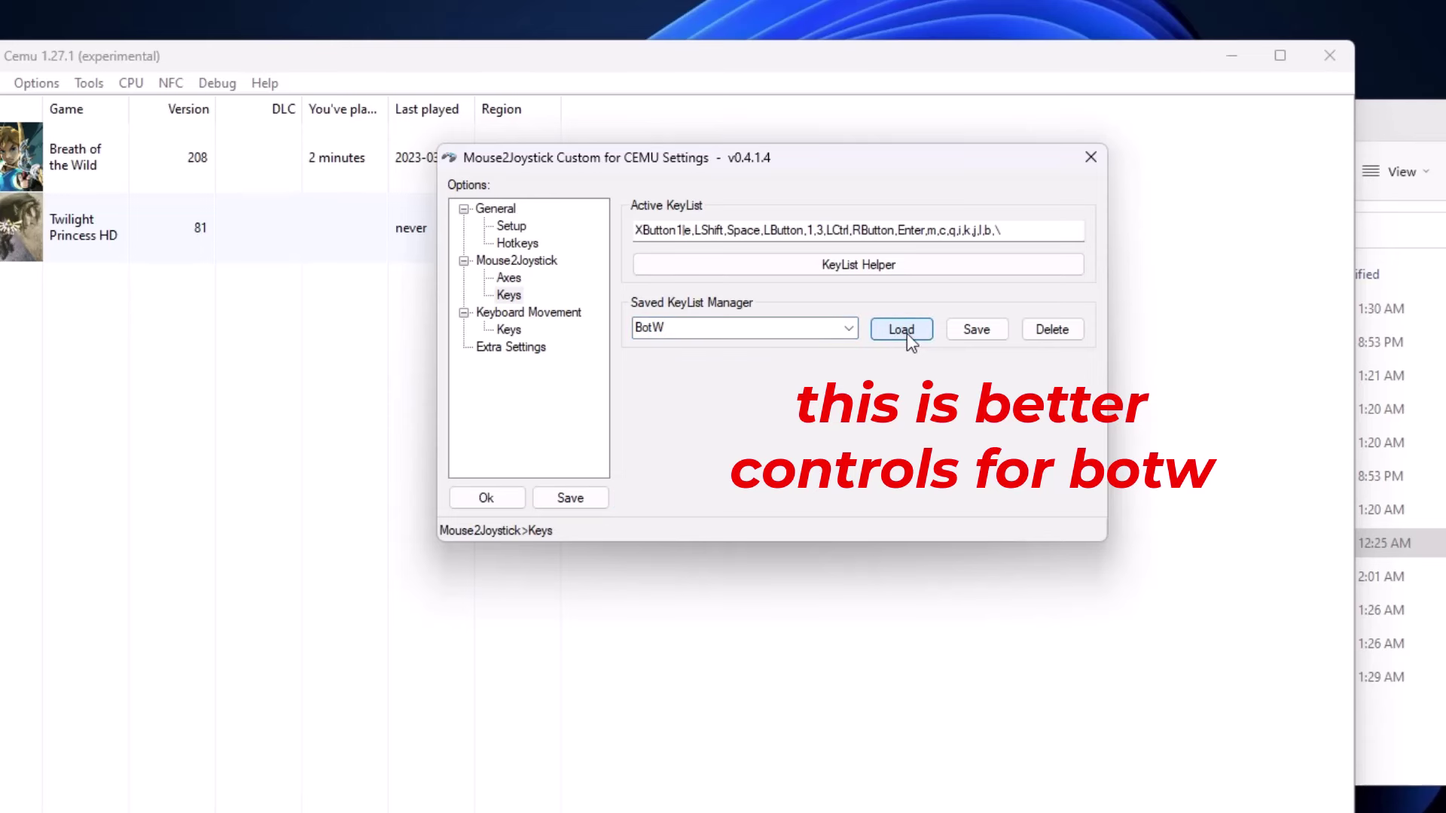
click(978, 331)
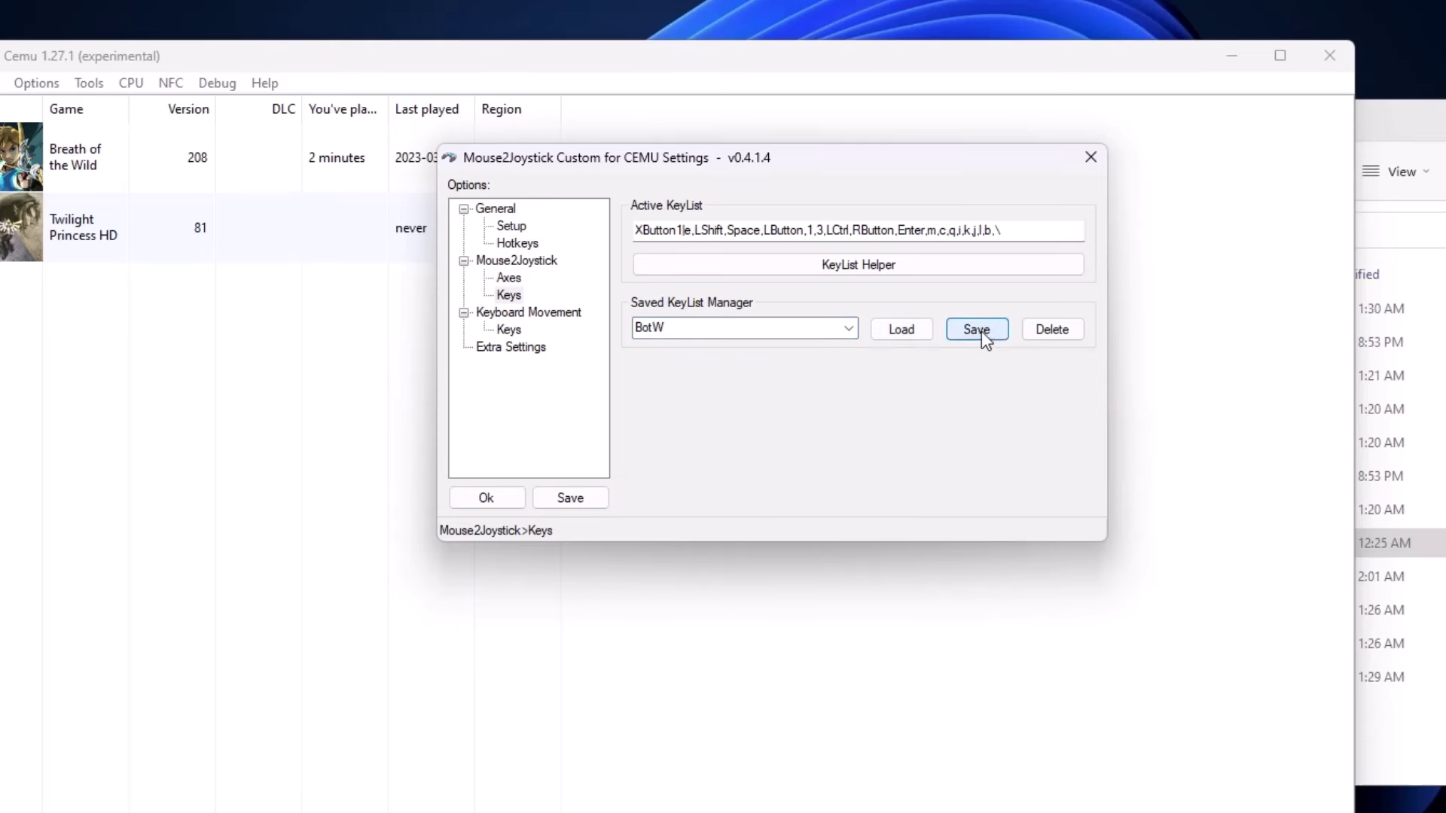
Set keyboard movement Up to S and Down to W, assign V to Gyro Control, and save and close the settings.
click(527, 328)
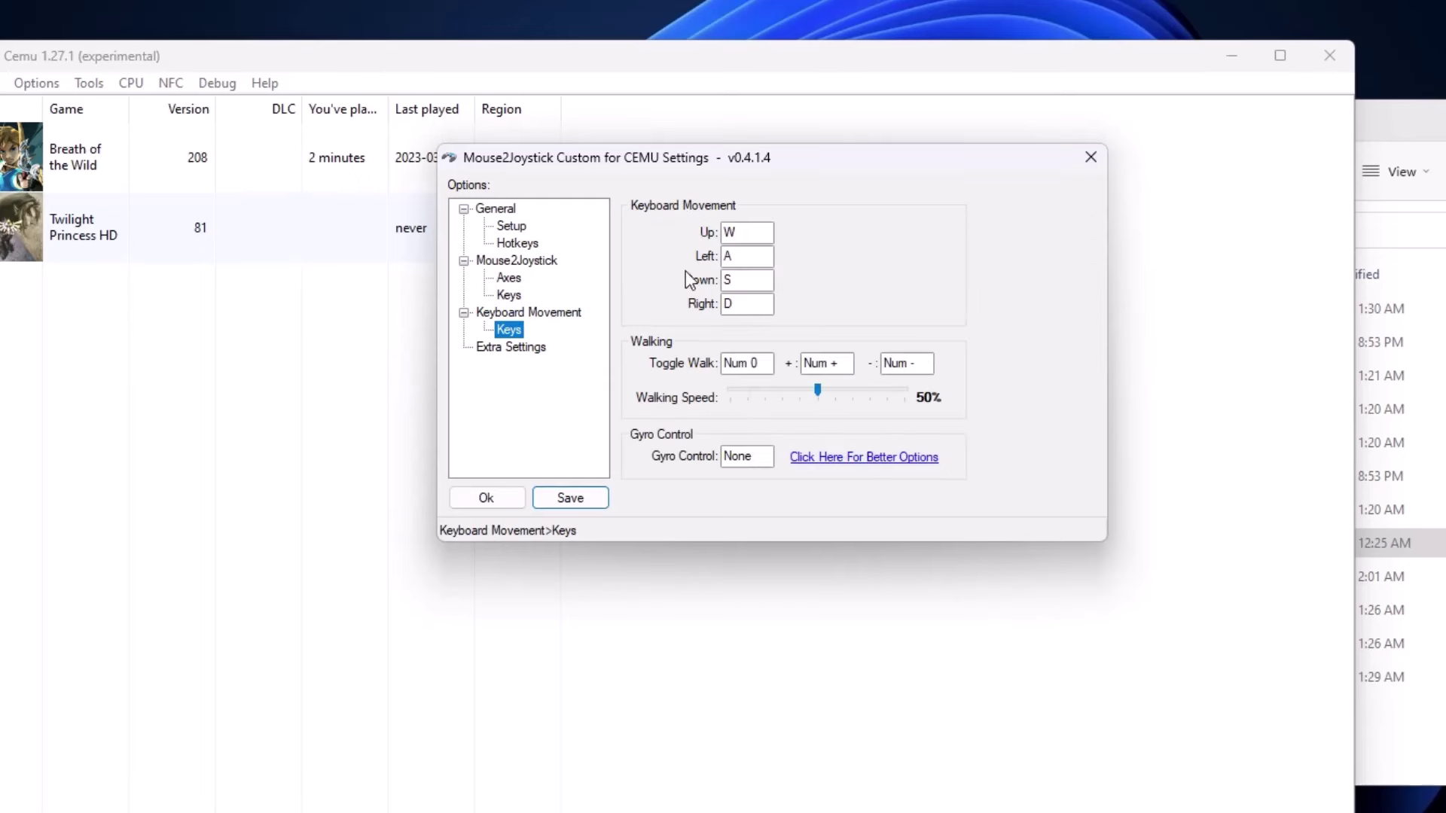
click(722, 233)
key(s)
click(750, 283)
key(w)
key(v)
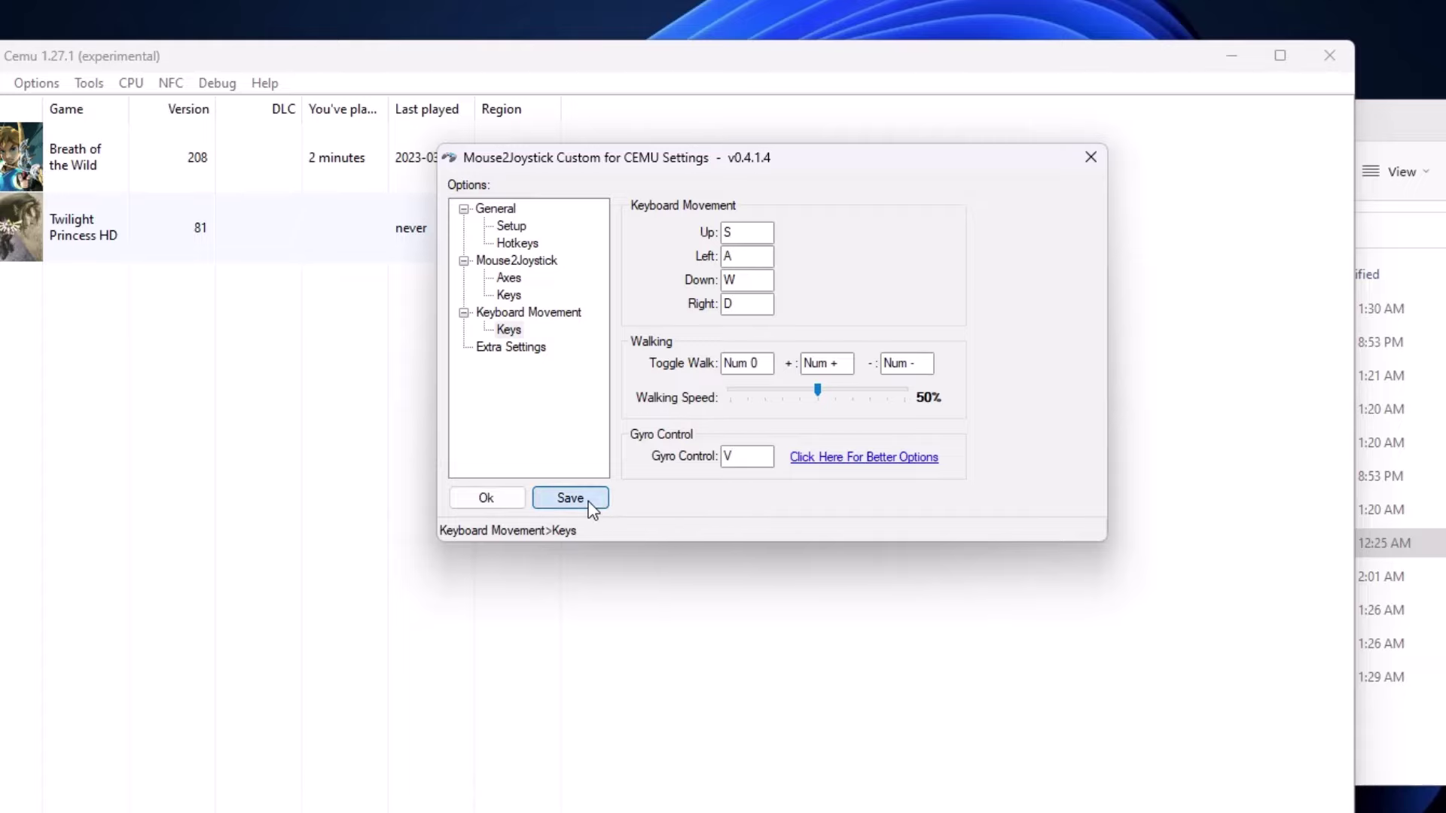
click(486, 498)
Clear away the cemu_1.27.1 folder window, maximize the Cemu window and launch Breath of the Wild.
drag(1273, 240, 984, 302)
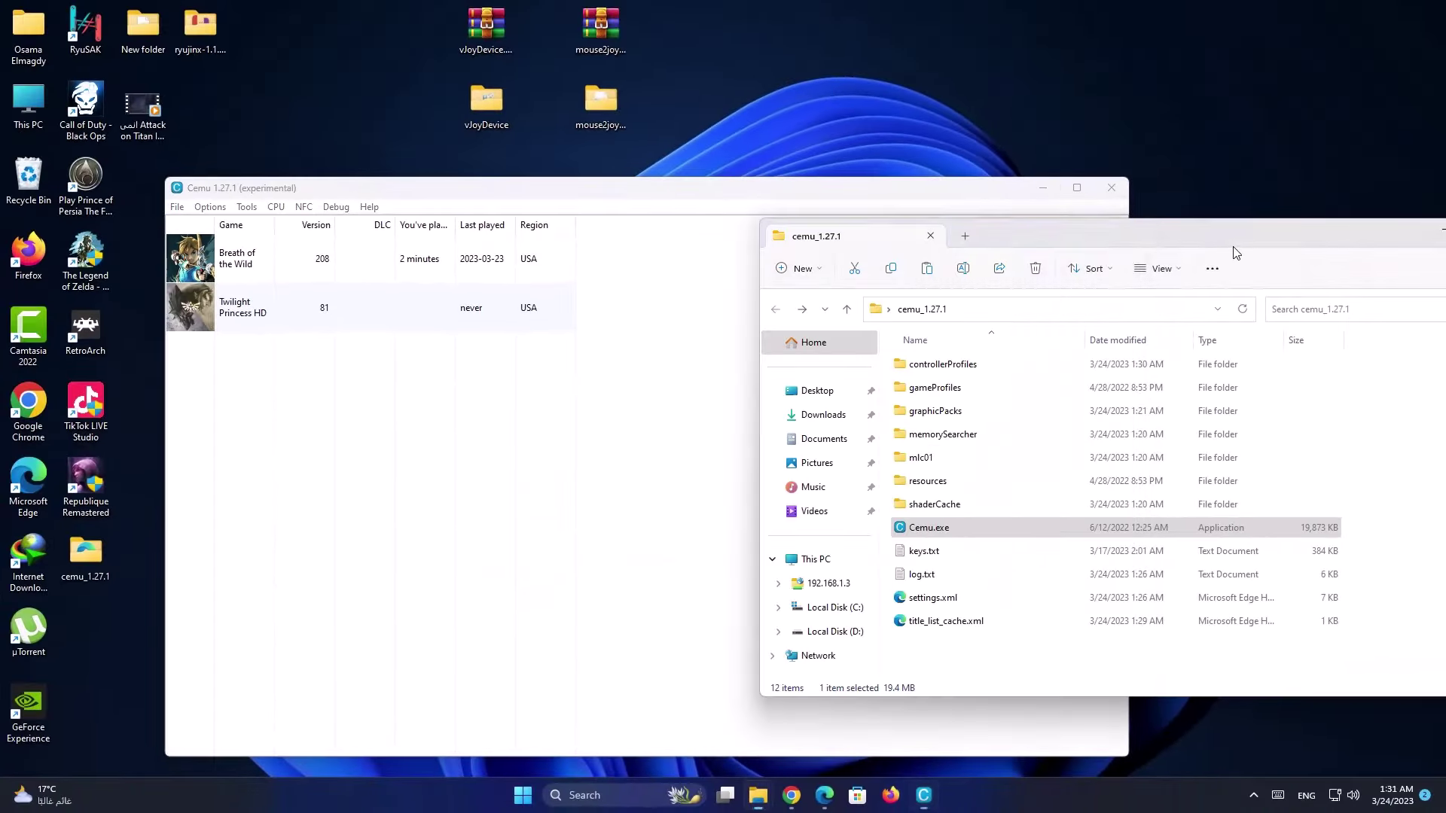
click(1181, 284)
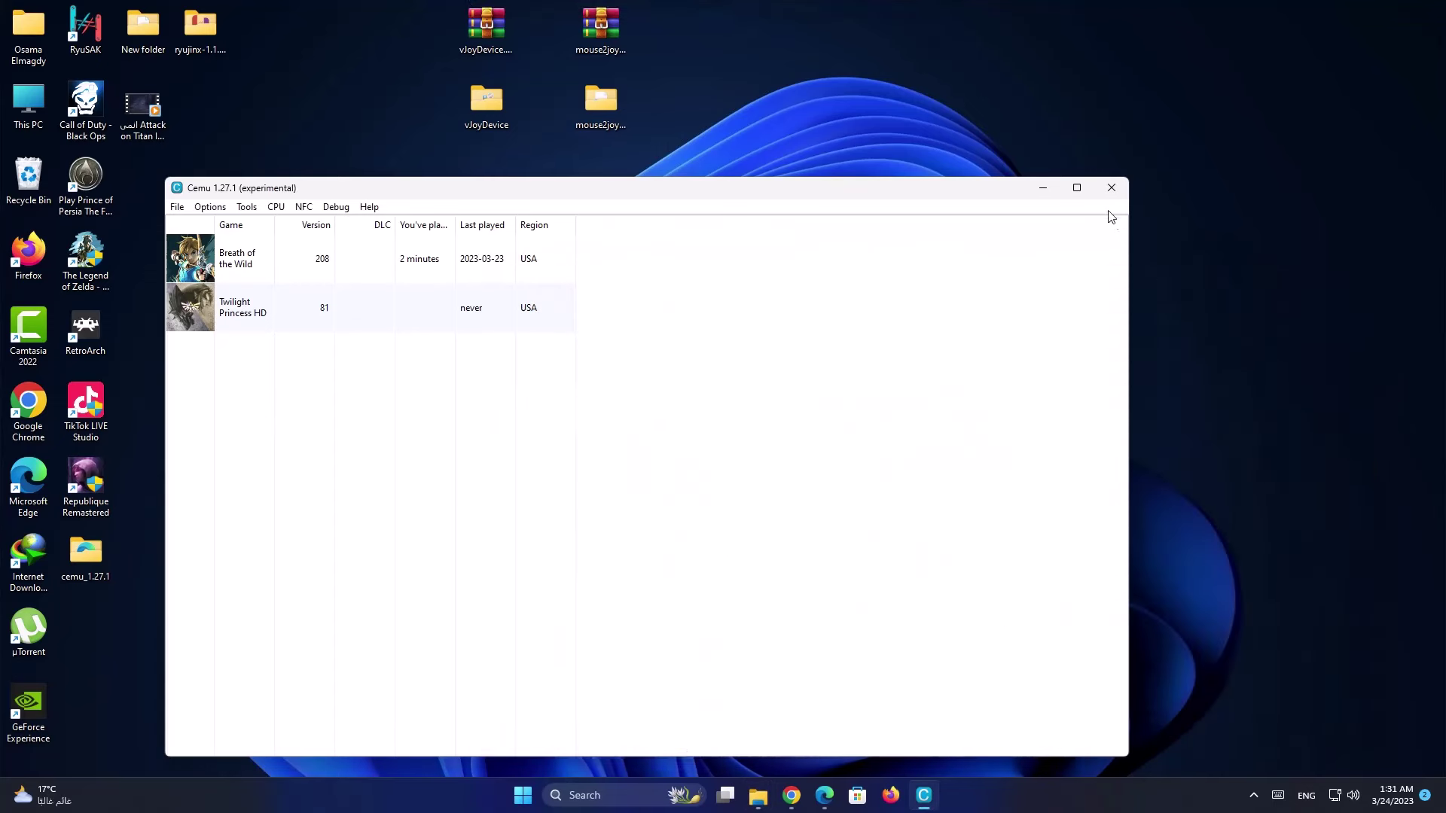
click(1077, 187)
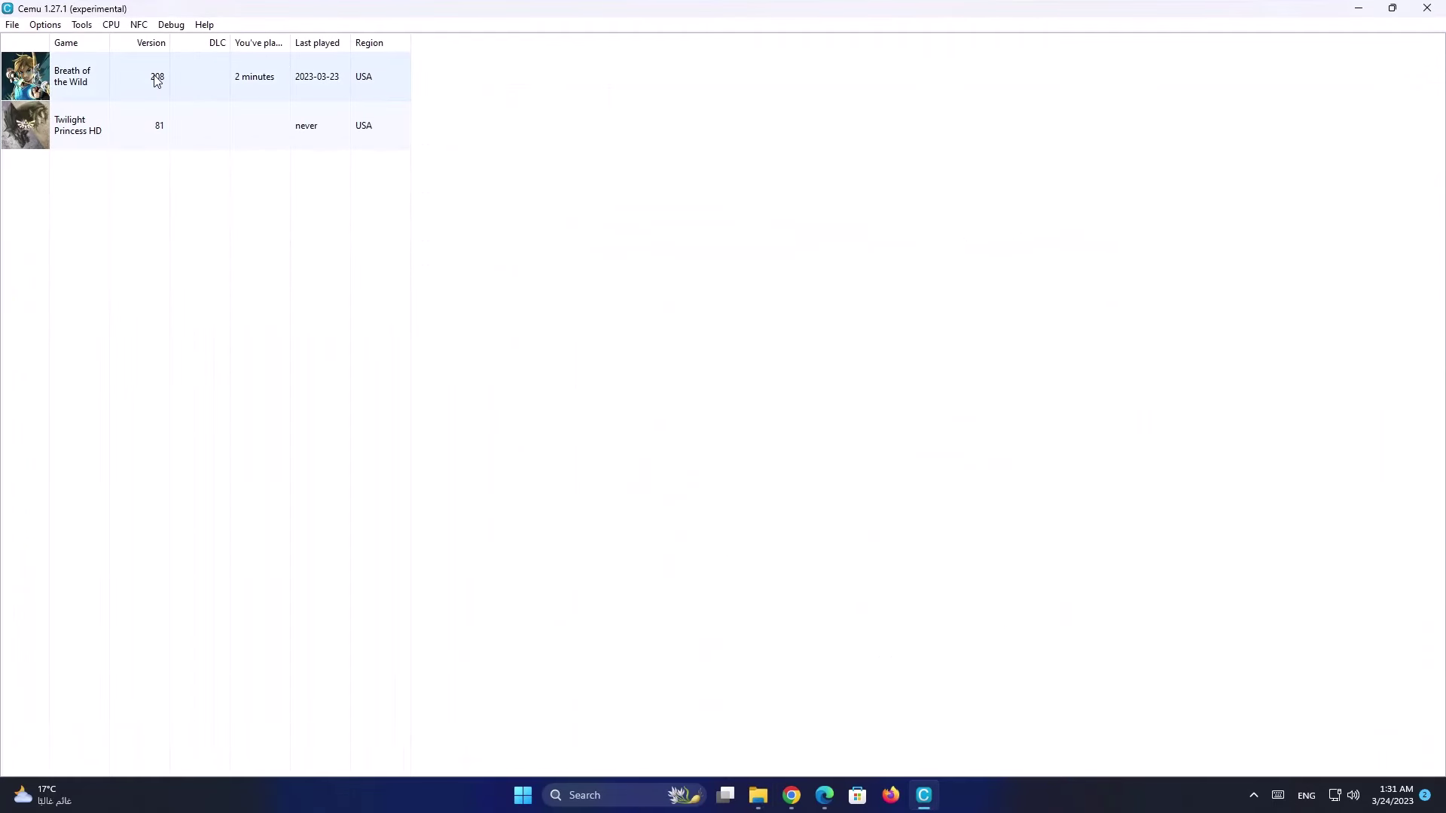
double_click(155, 78)
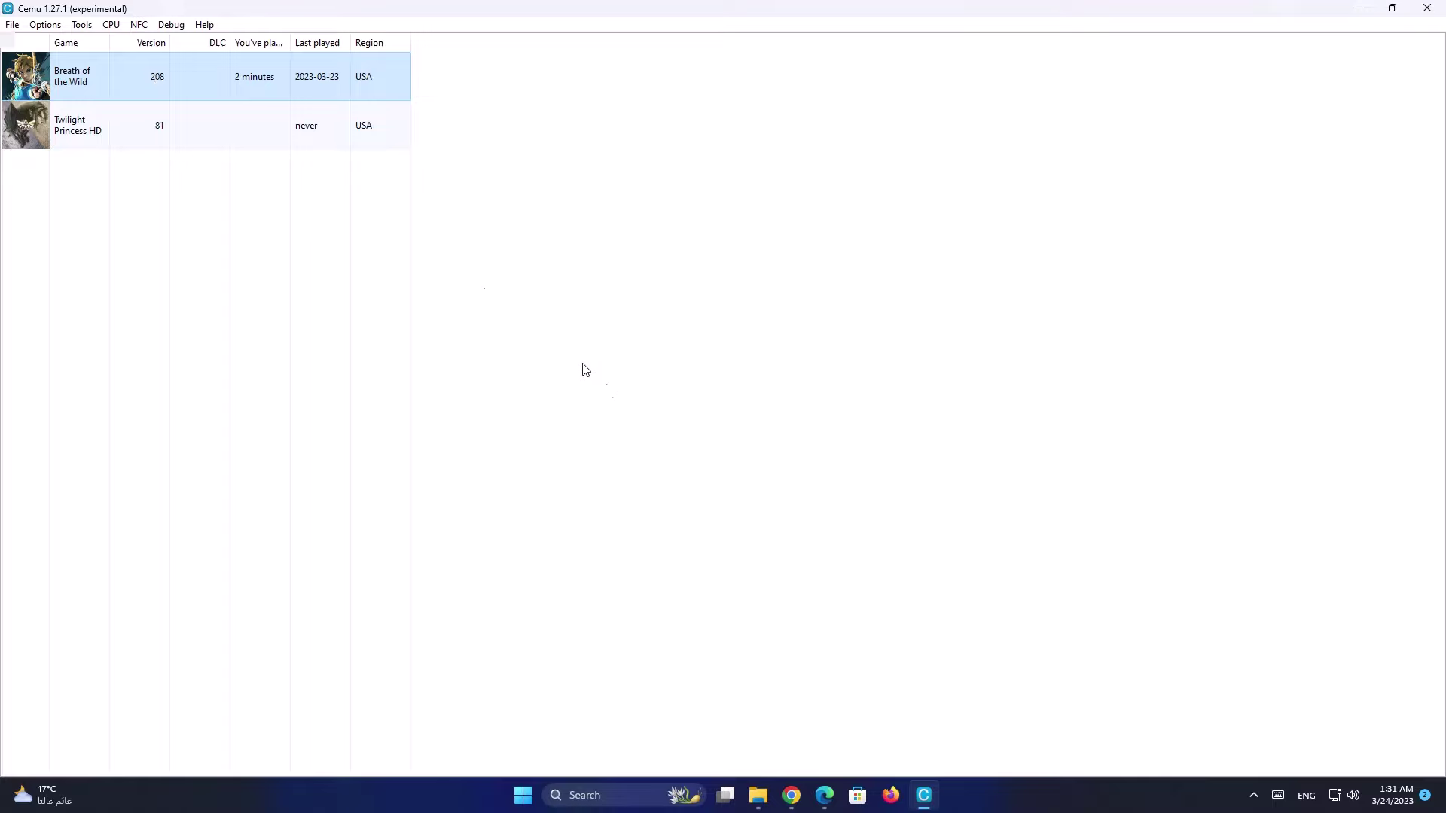